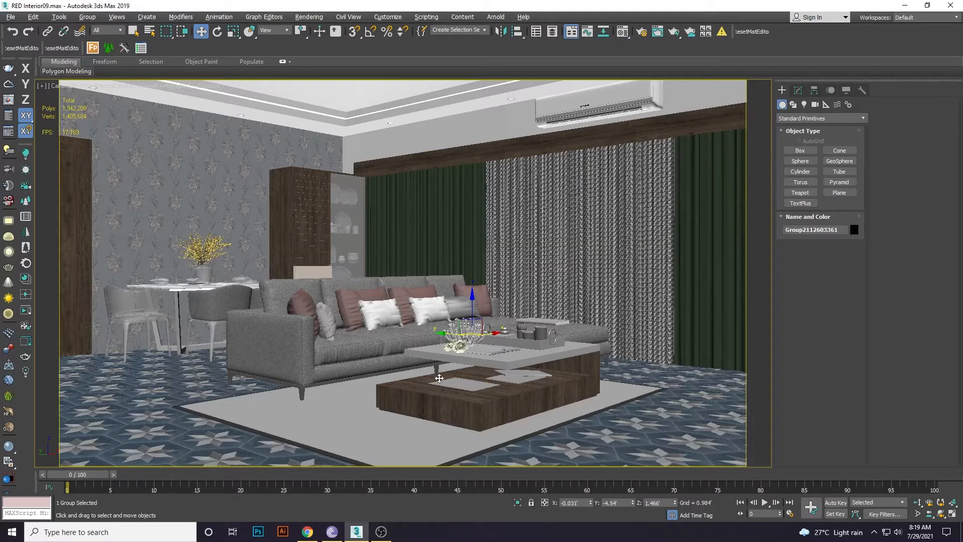
# Briefly open and close the Material Editor, then bring up Render Setup with CoronaRenderer.
pyautogui.press('m')
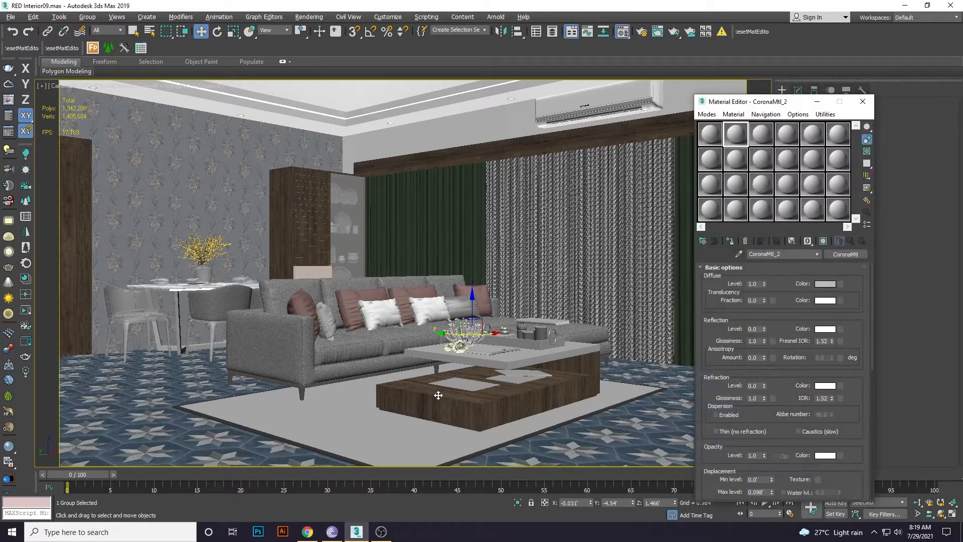
pyautogui.click(862, 101)
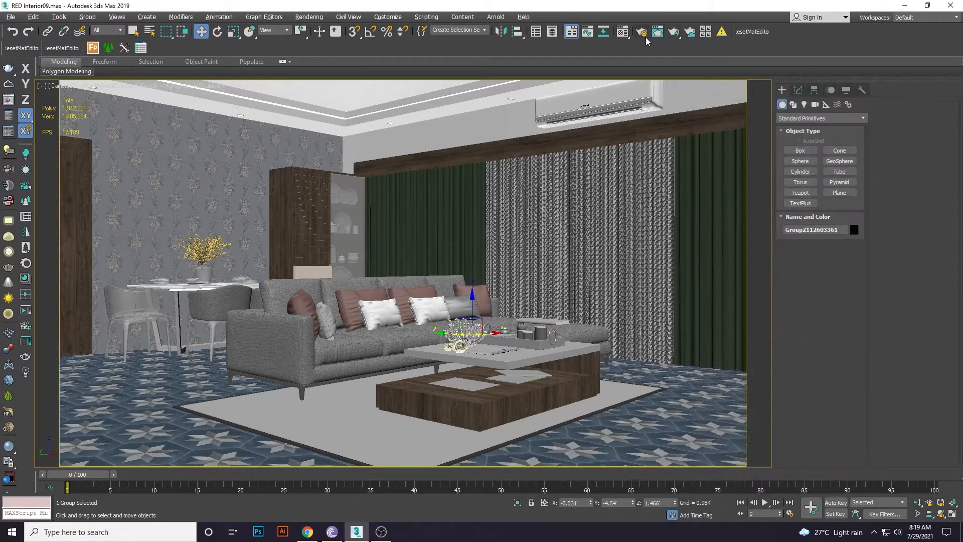
pyautogui.click(641, 31)
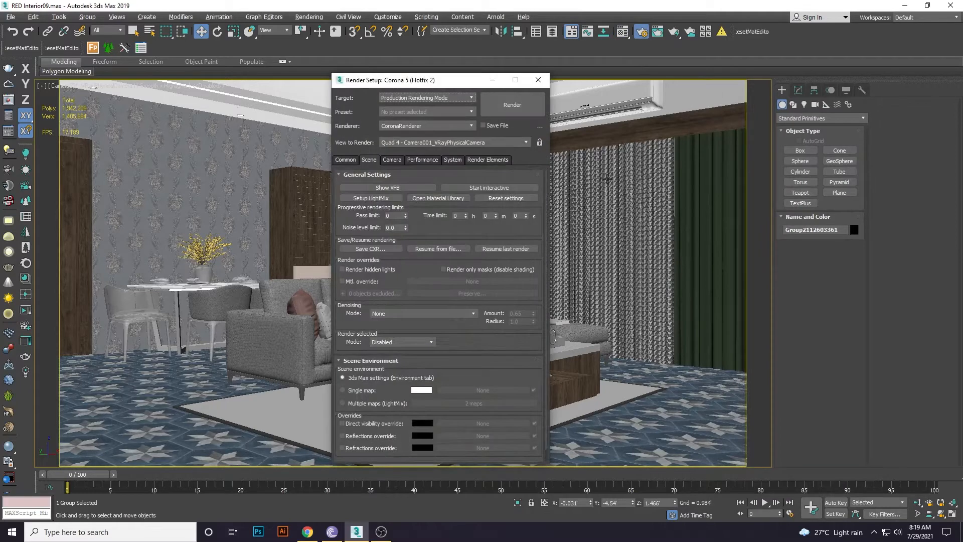
# Keep CoronaRenderer as the renderer and set the Scene noise level limit to 5.0.
pyautogui.moveTo(425, 85); pyautogui.dragTo(525, 80)
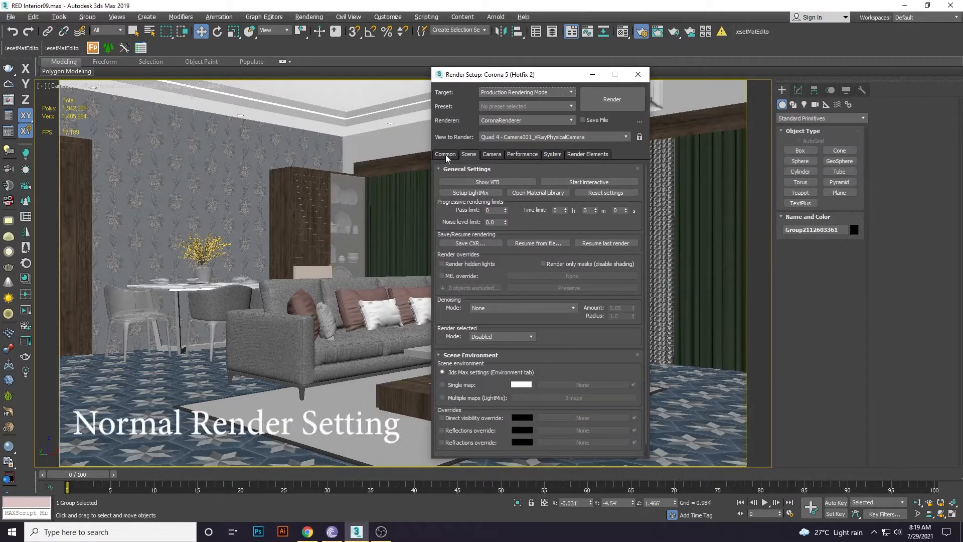
pyautogui.click(505, 121)
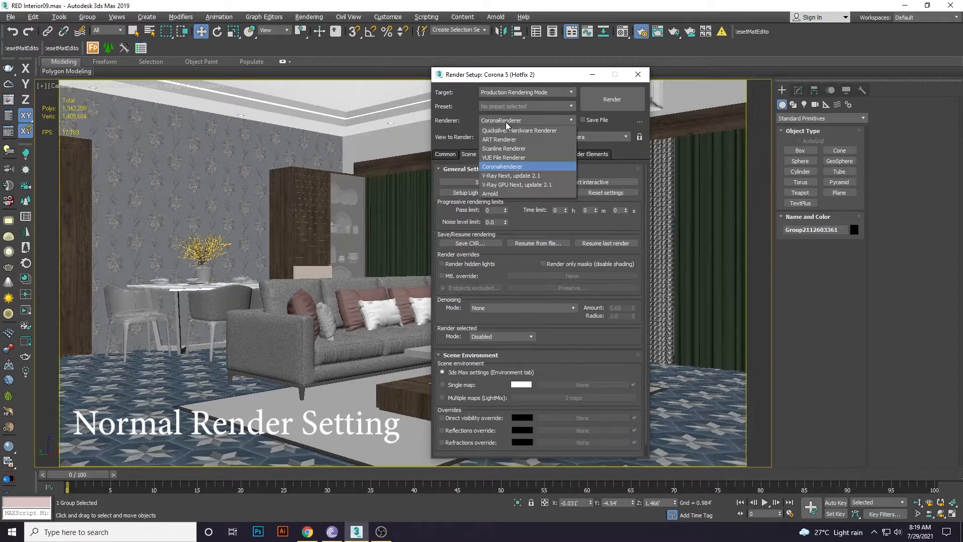
pyautogui.click(501, 167)
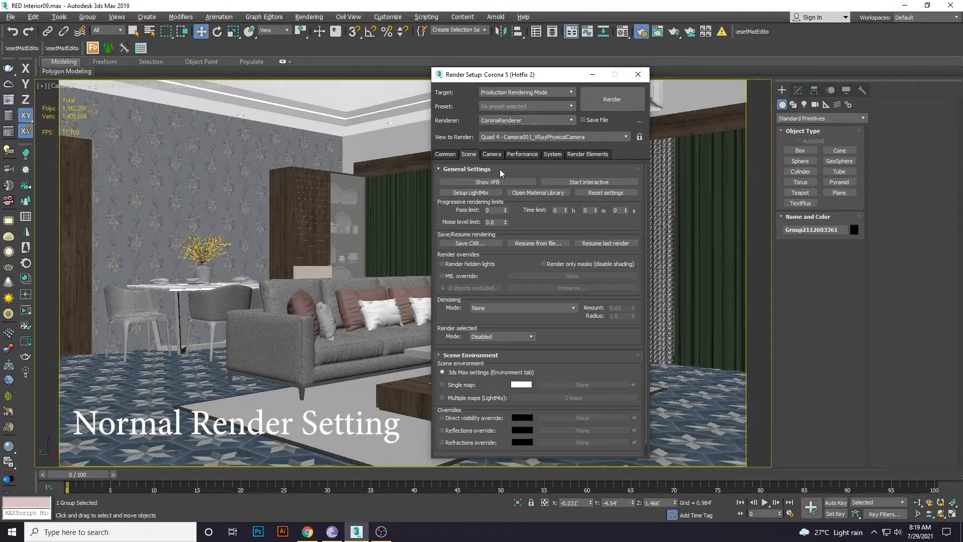
pyautogui.click(442, 155)
pyautogui.click(495, 154)
pyautogui.click(468, 155)
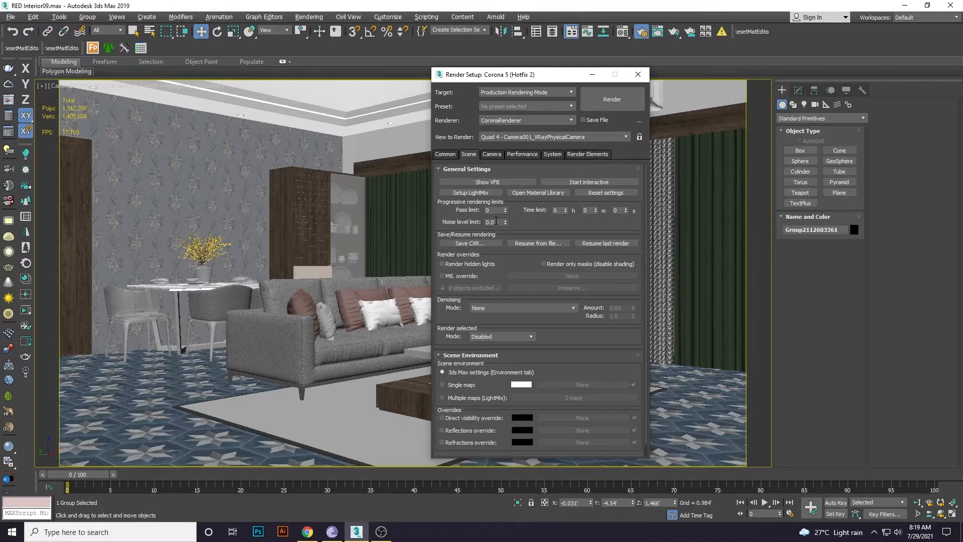
pyautogui.doubleClick(496, 221)
pyautogui.click(479, 219)
# Set denoising to Corona High Quality at amount 0.75 and the environment to Multiple maps (LightMix).
pyautogui.scroll(-1, 491, 271)
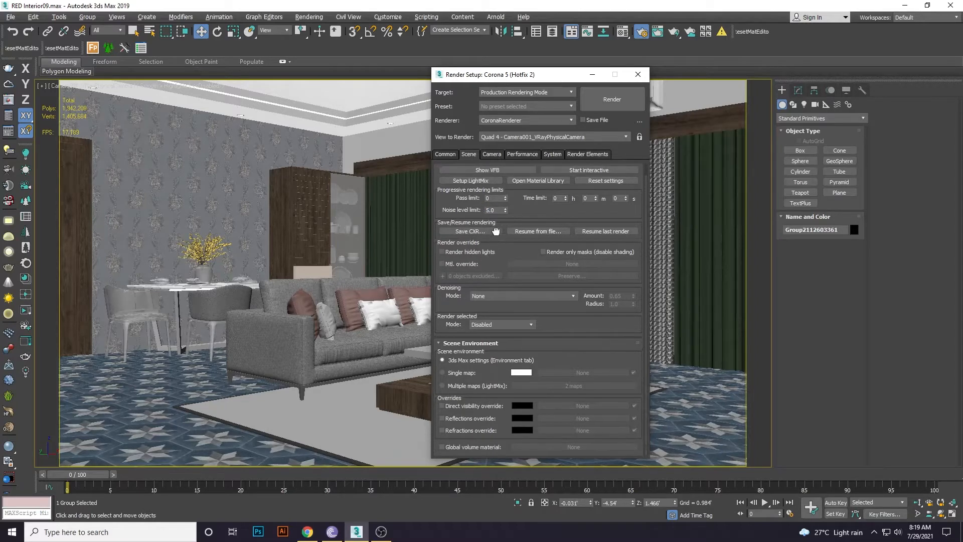
pyautogui.click(494, 296)
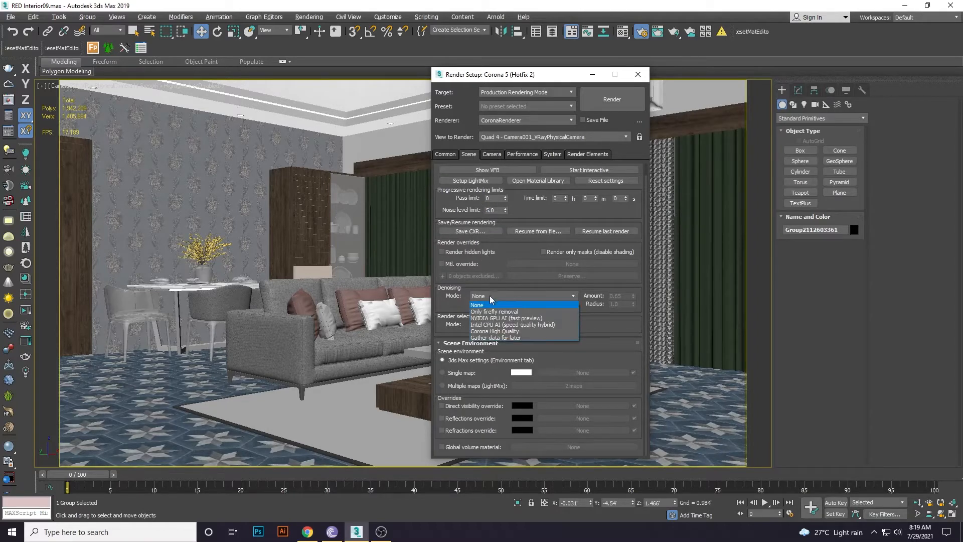
pyautogui.click(481, 330)
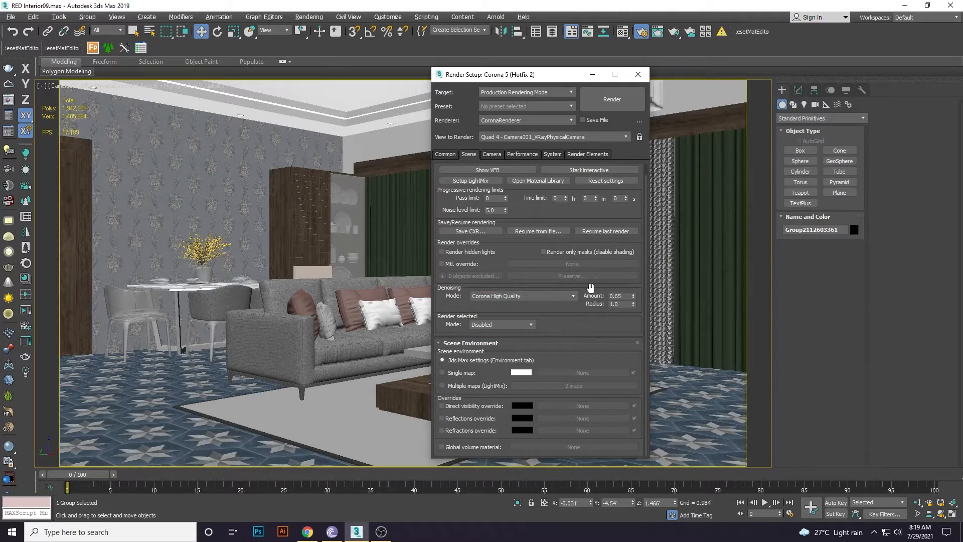
pyautogui.click(620, 296)
pyautogui.click(449, 387)
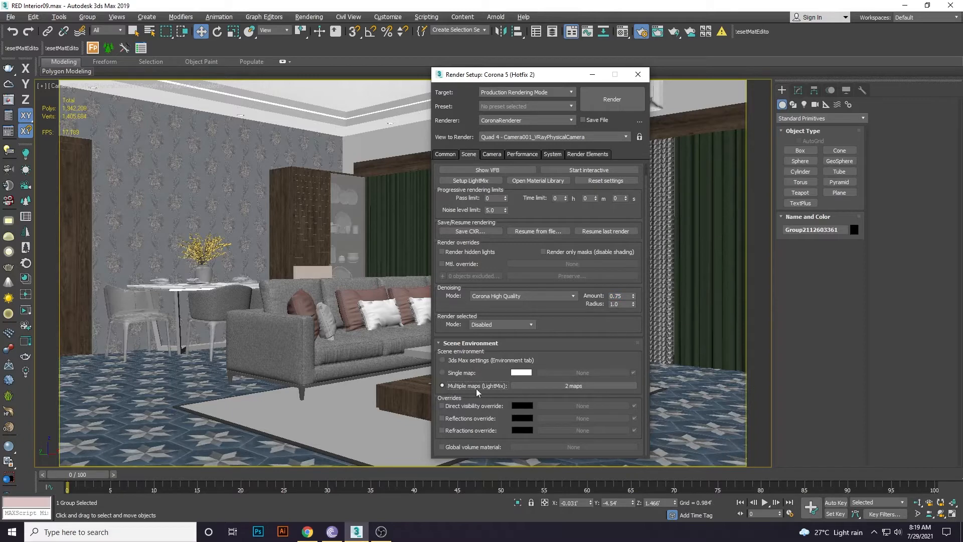
# Open the 2-maps environment setup beside the Material Editor and select an empty sample slot.
pyautogui.click(546, 387)
pyautogui.moveTo(555, 371); pyautogui.dragTo(317, 190)
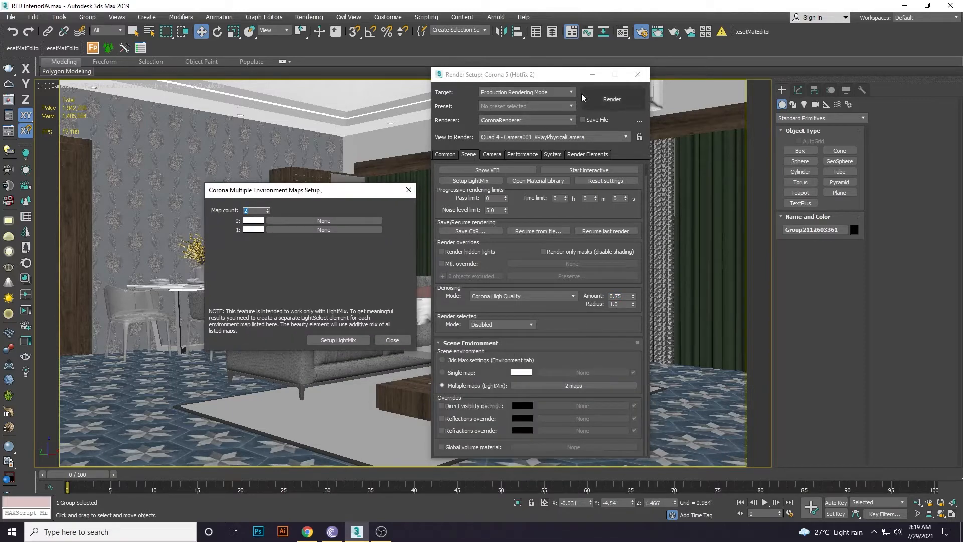
pyautogui.moveTo(575, 79); pyautogui.dragTo(570, 91)
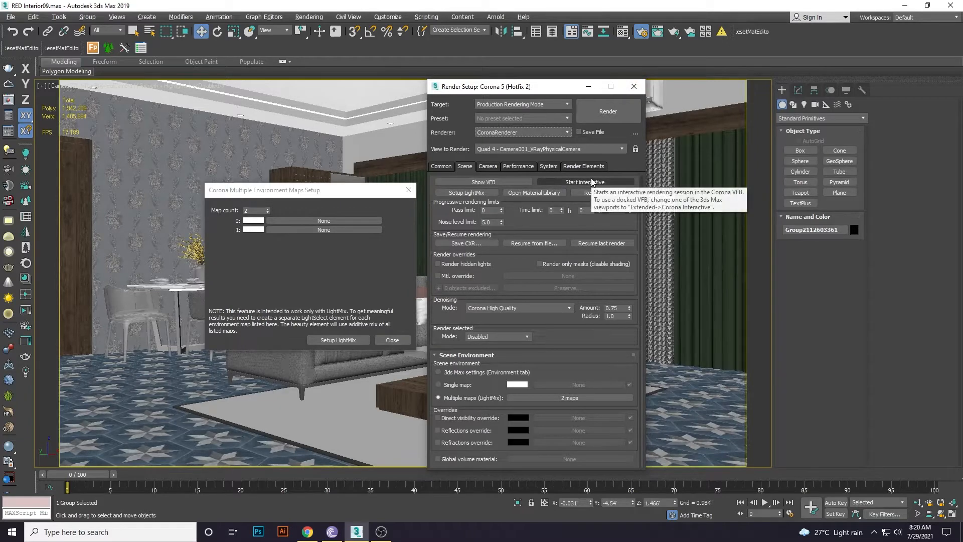
pyautogui.press('m')
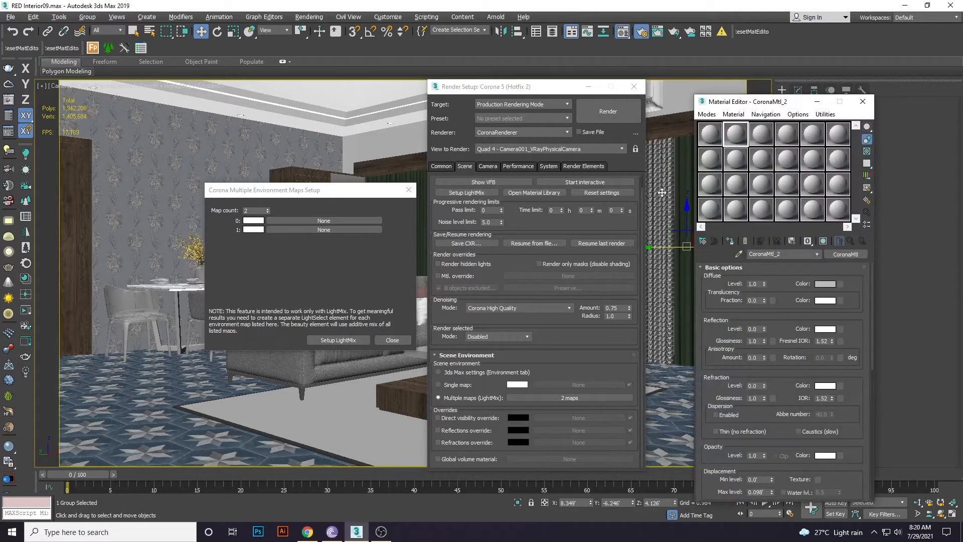
pyautogui.moveTo(561, 91); pyautogui.dragTo(554, 93)
pyautogui.moveTo(359, 189); pyautogui.dragTo(350, 176)
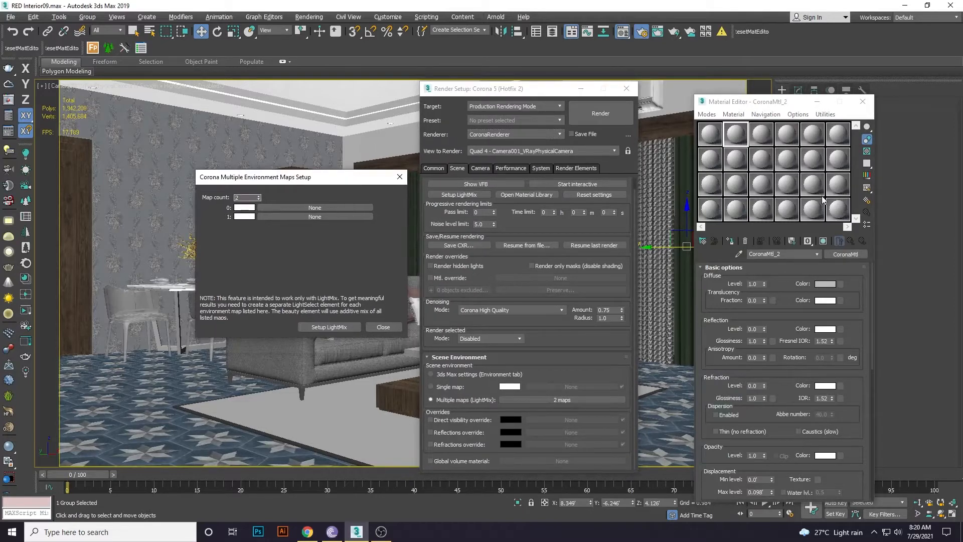
pyautogui.click(837, 184)
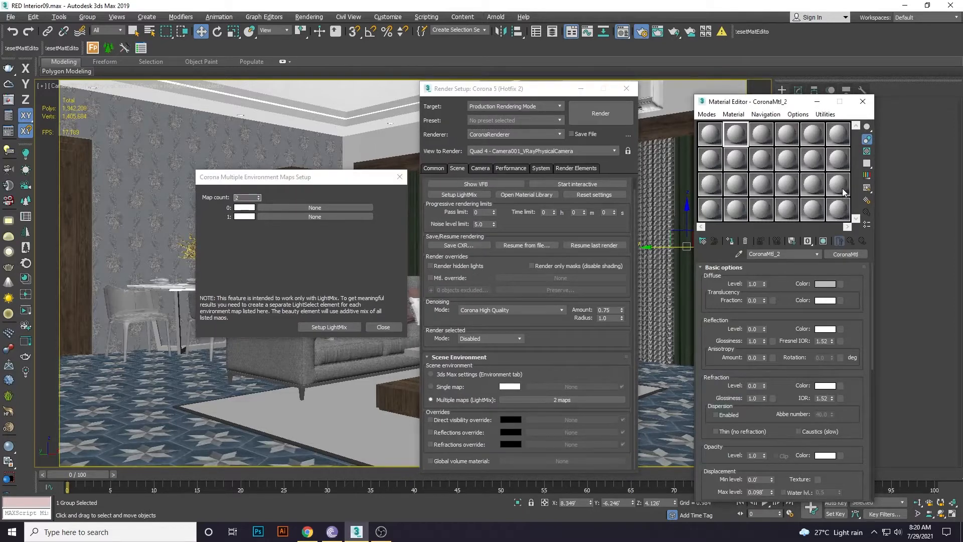
# Load a CoronaSky map into the selected material slot.
pyautogui.click(703, 241)
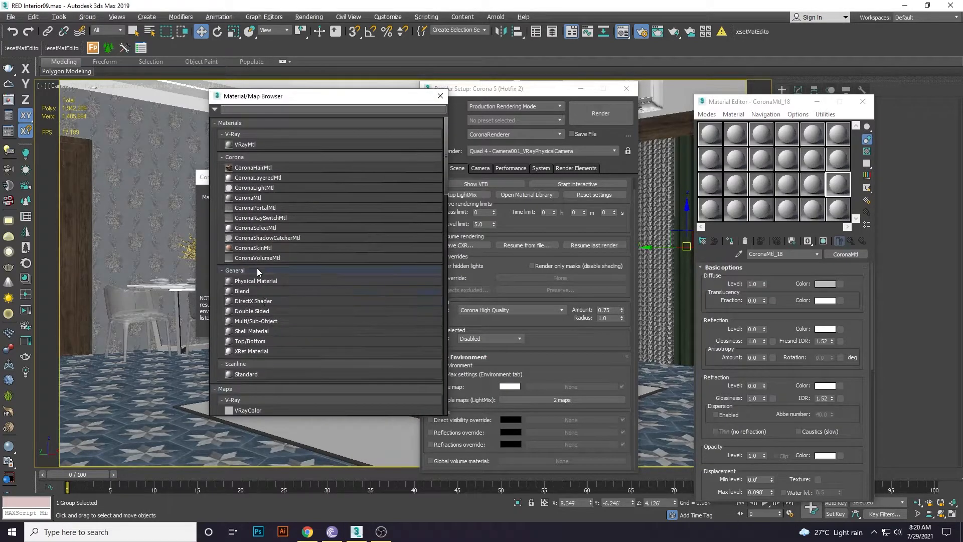
pyautogui.scroll(-5, 266, 248)
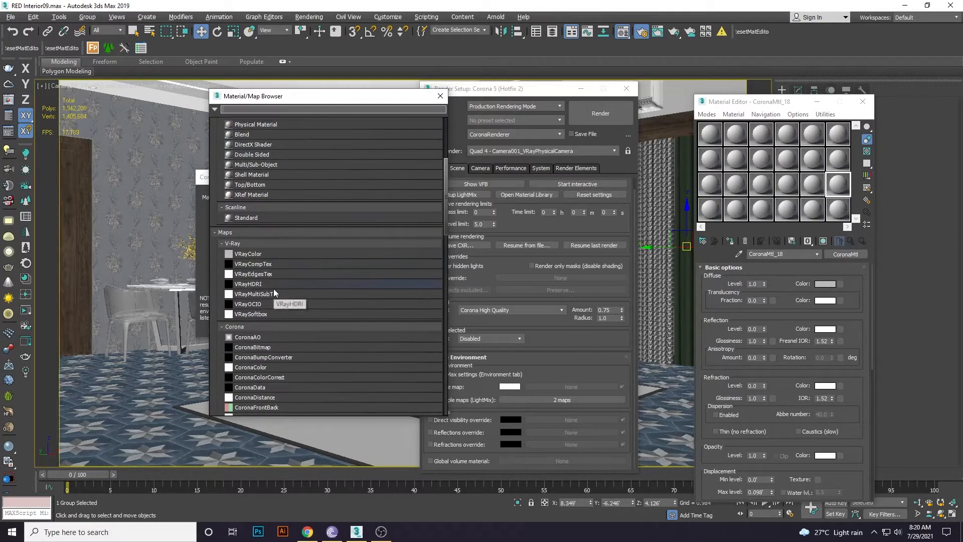
pyautogui.scroll(-4, 273, 288)
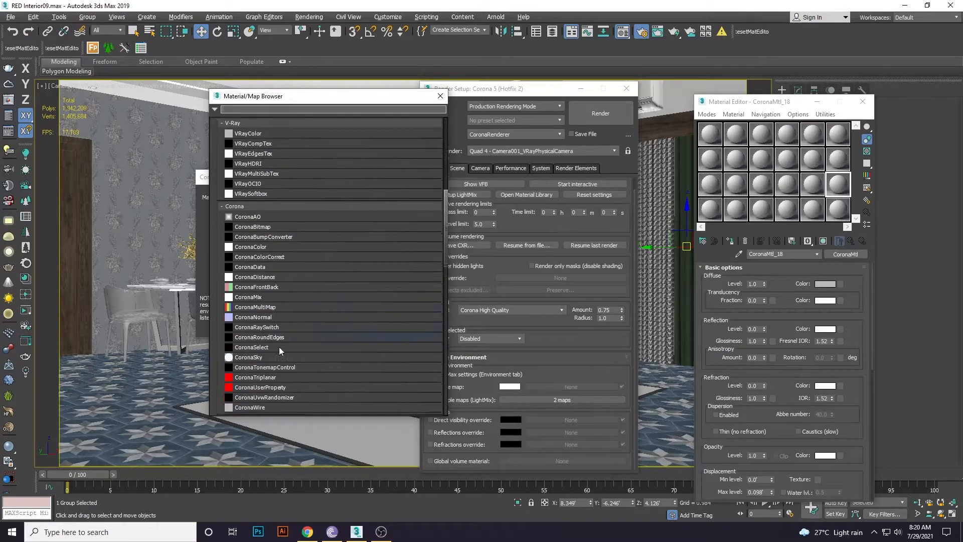
pyautogui.scroll(-1, 279, 347)
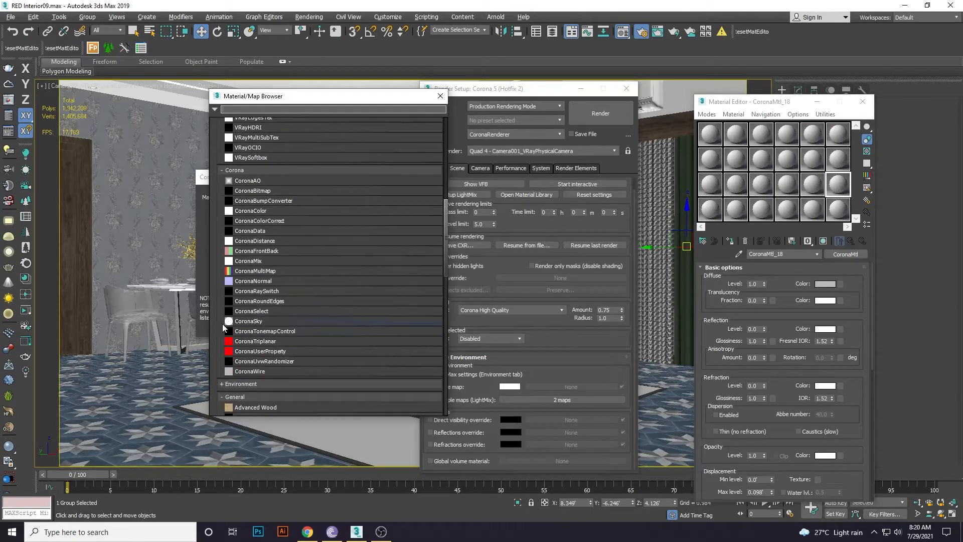
pyautogui.doubleClick(266, 321)
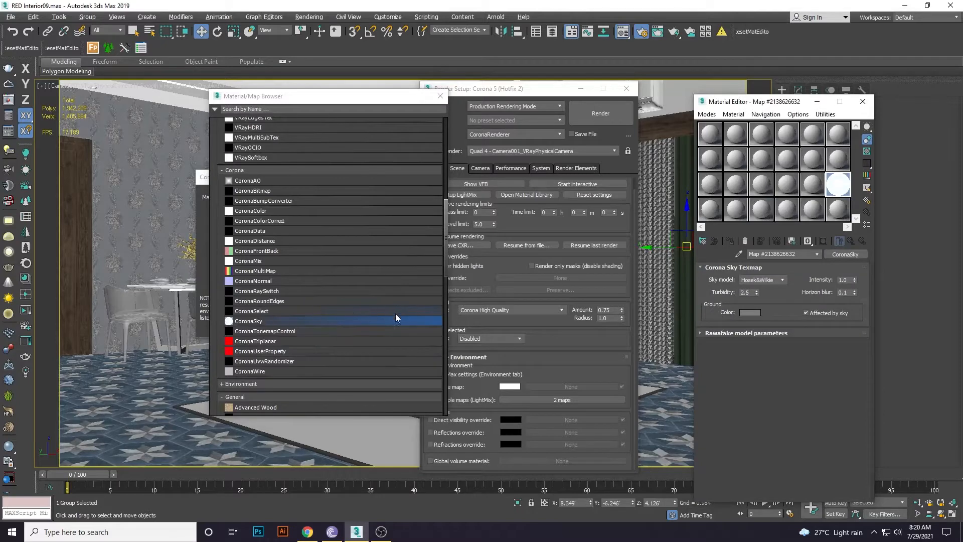
pyautogui.click(440, 96)
# Create a Bitmap map in another slot and open File Explorer on drive D: to find its image.
pyautogui.click(838, 209)
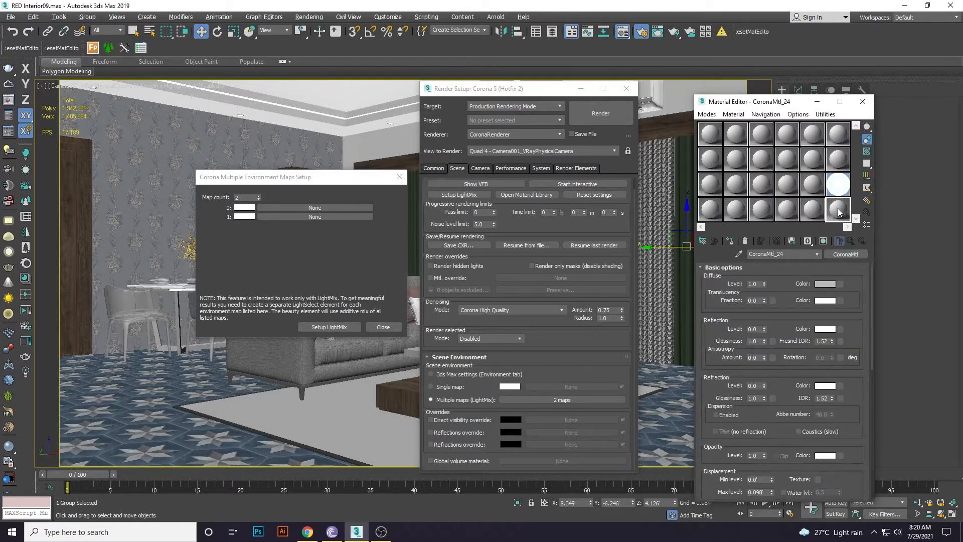
pyautogui.click(707, 242)
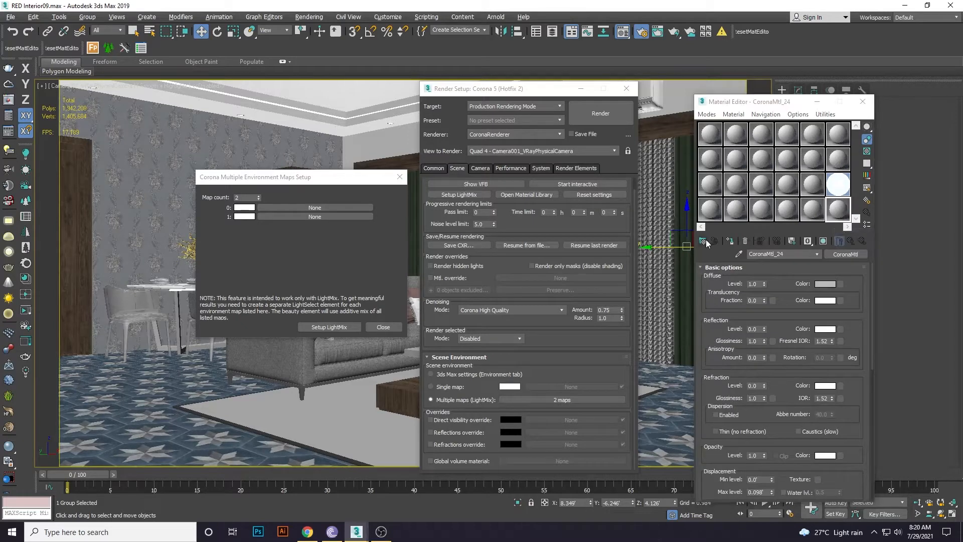
pyautogui.scroll(2, 305, 228)
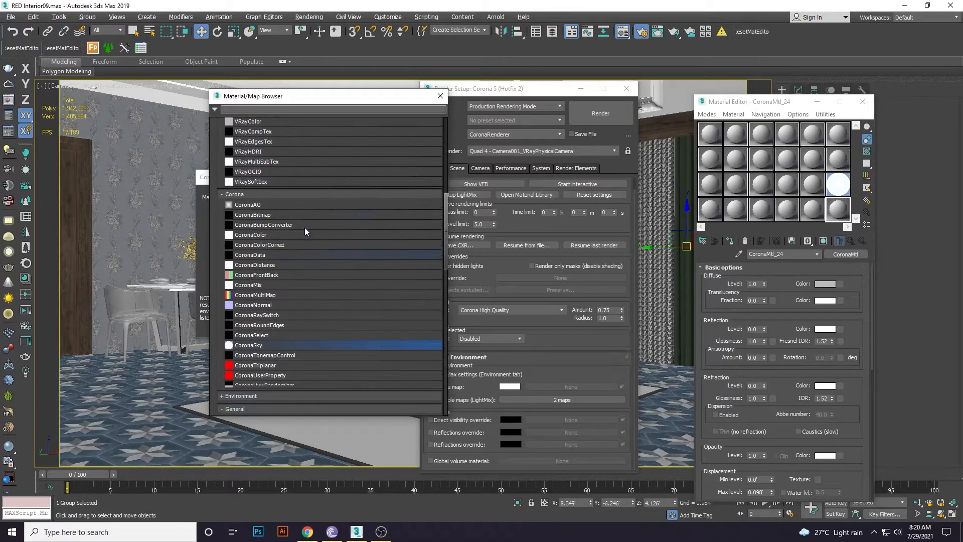
pyautogui.scroll(-5, 305, 228)
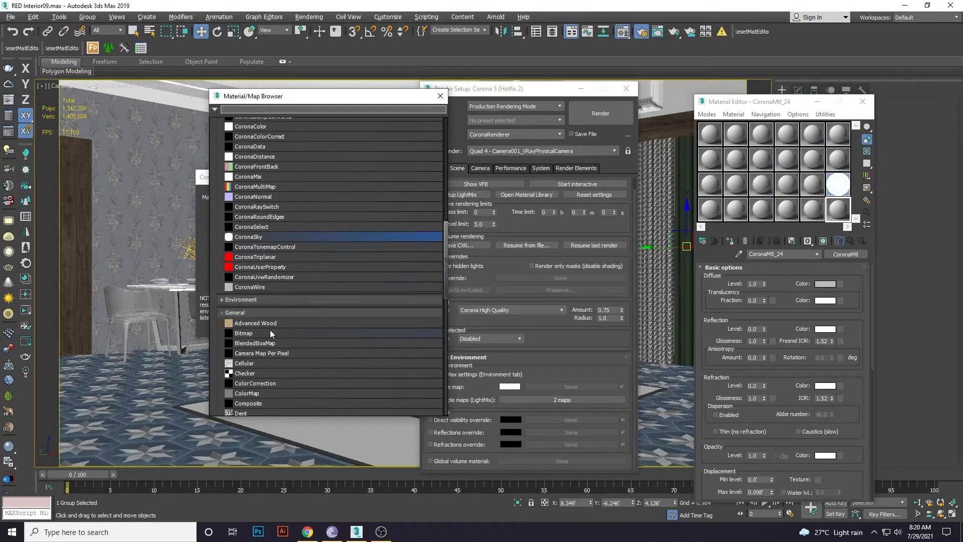
pyautogui.click(269, 332)
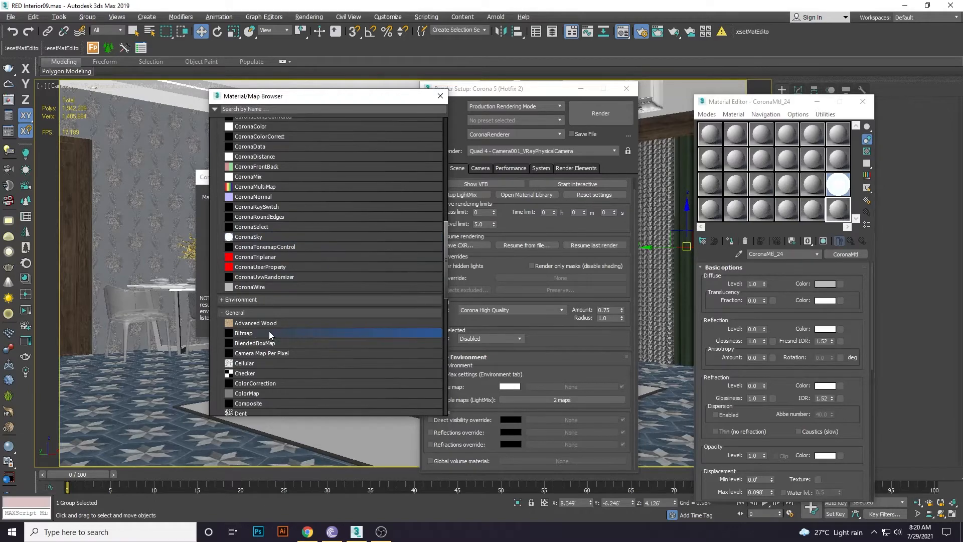
pyautogui.doubleClick(268, 332)
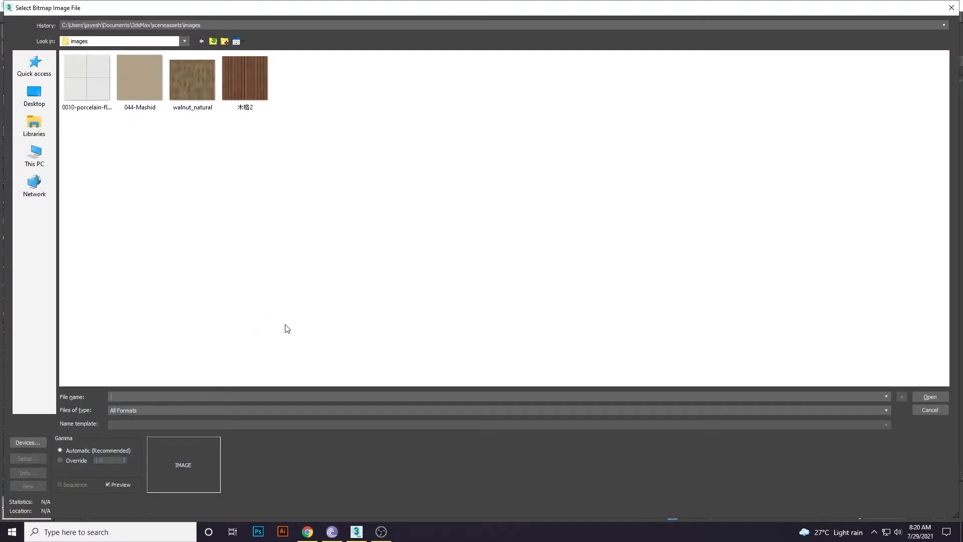
pyautogui.press('super+e')
pyautogui.click(58, 307)
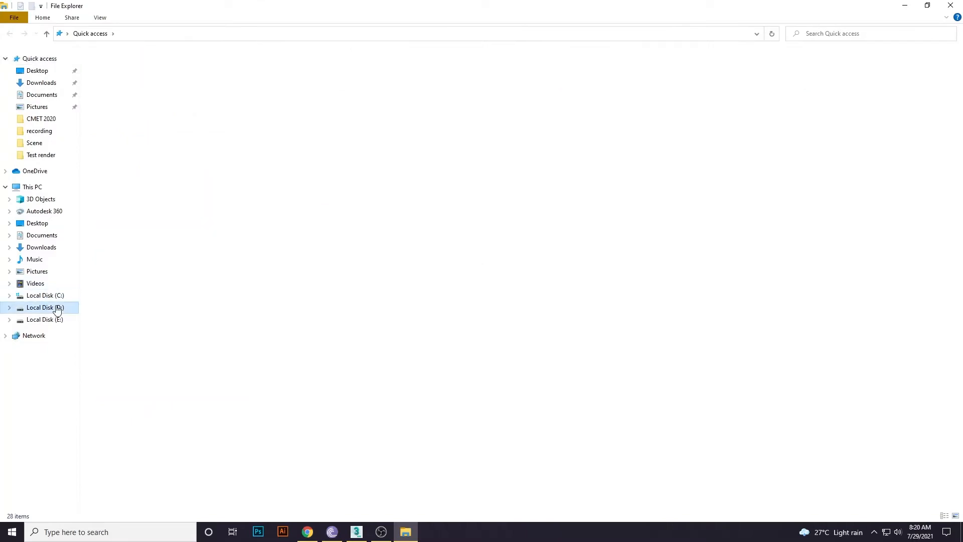
# Navigate File Explorer to the D:\3D TEXTURE\SKY\HDR folder.
pyautogui.click(114, 77)
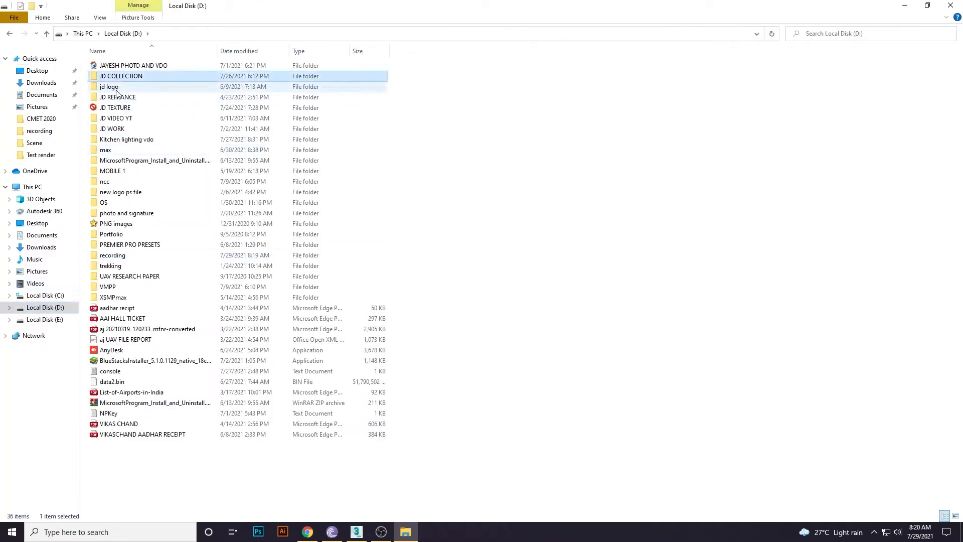
pyautogui.doubleClick(118, 108)
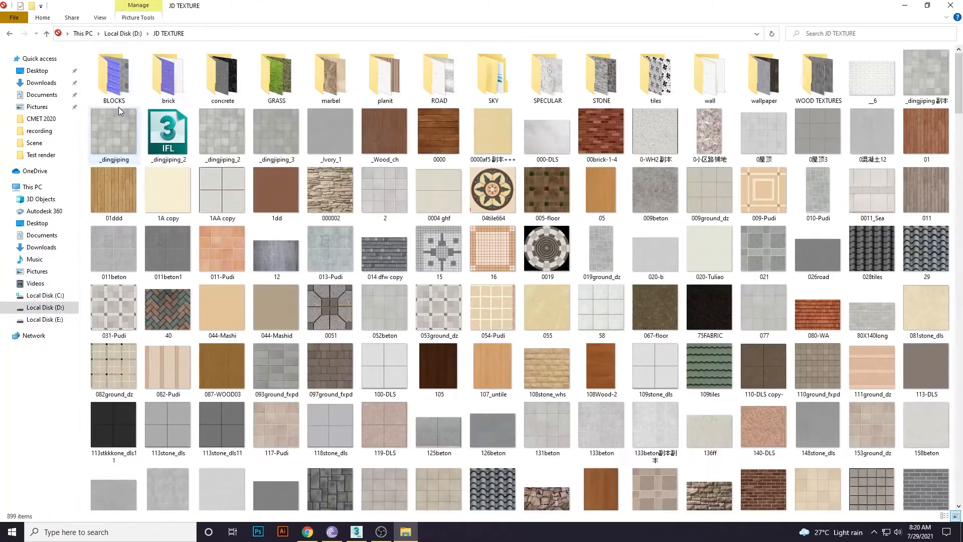
pyautogui.press('s')
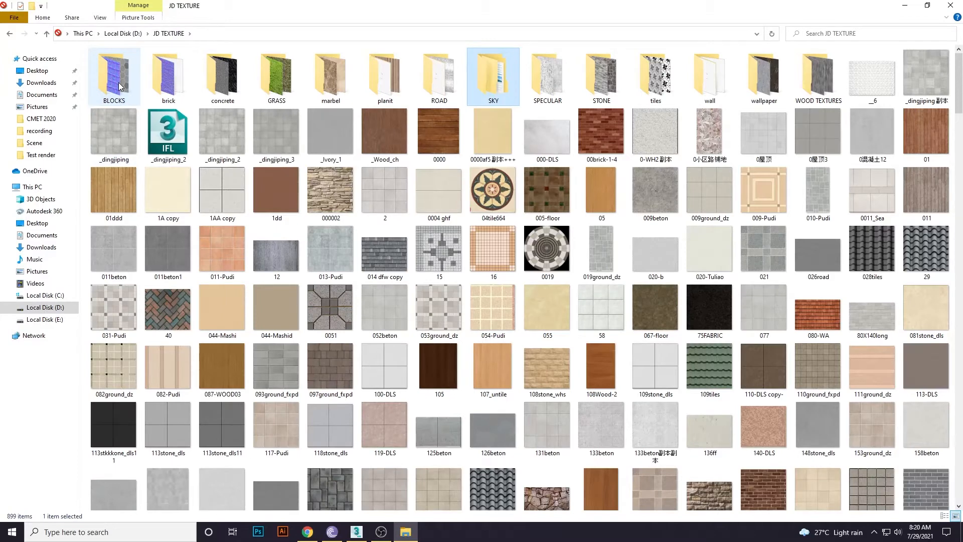
pyautogui.doubleClick(490, 79)
pyautogui.doubleClick(124, 78)
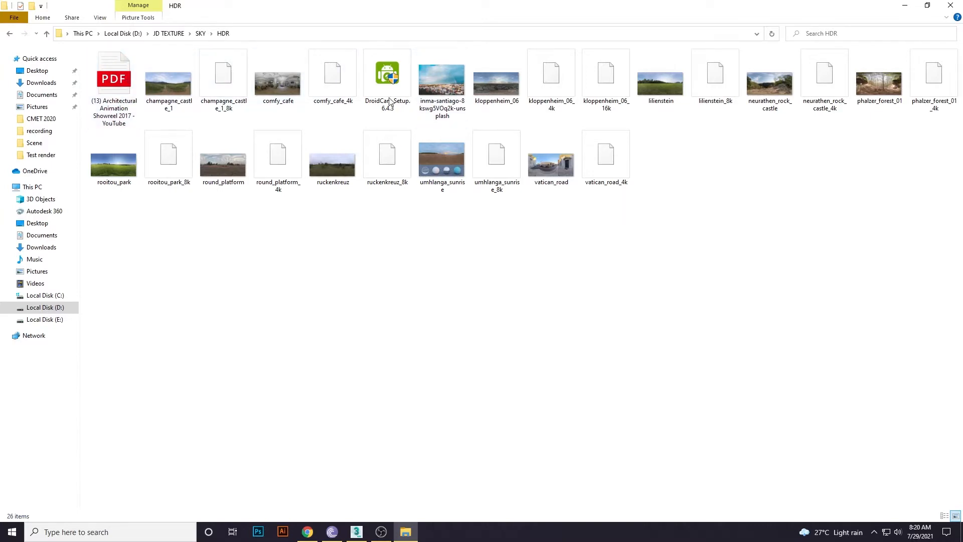
pyautogui.hotkey('alt', 'Left')
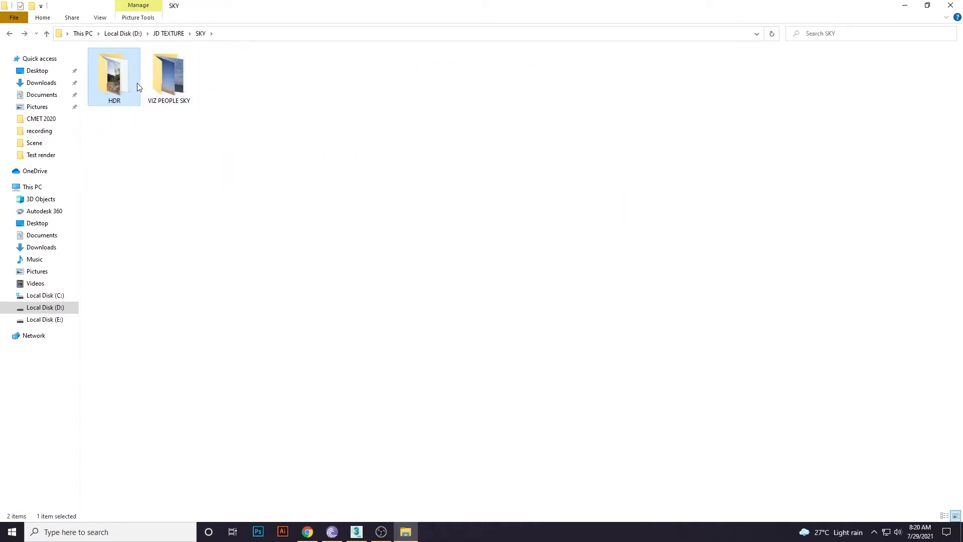
pyautogui.doubleClick(139, 89)
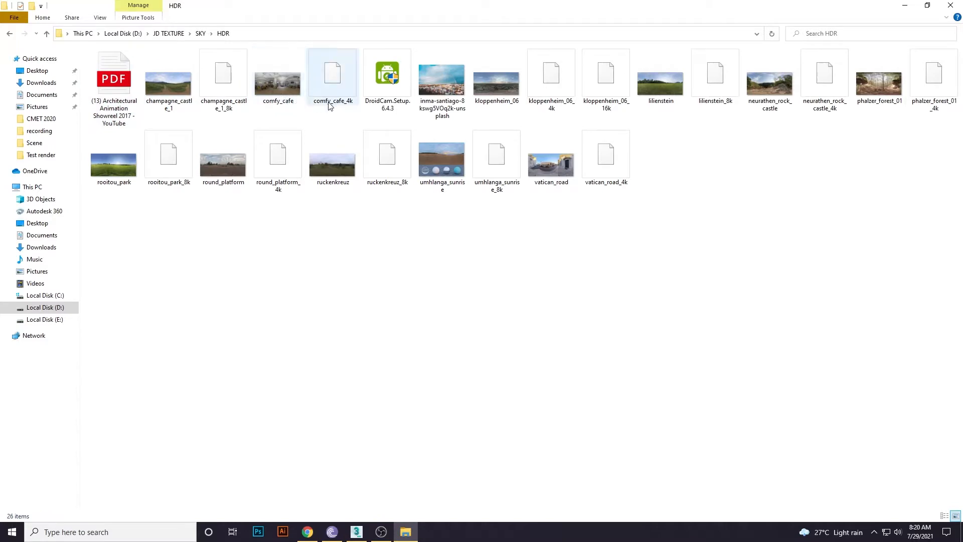
# Select both umhlanga_sunrise files, then minimize Explorer to return to 3ds Max.
pyautogui.click(487, 101)
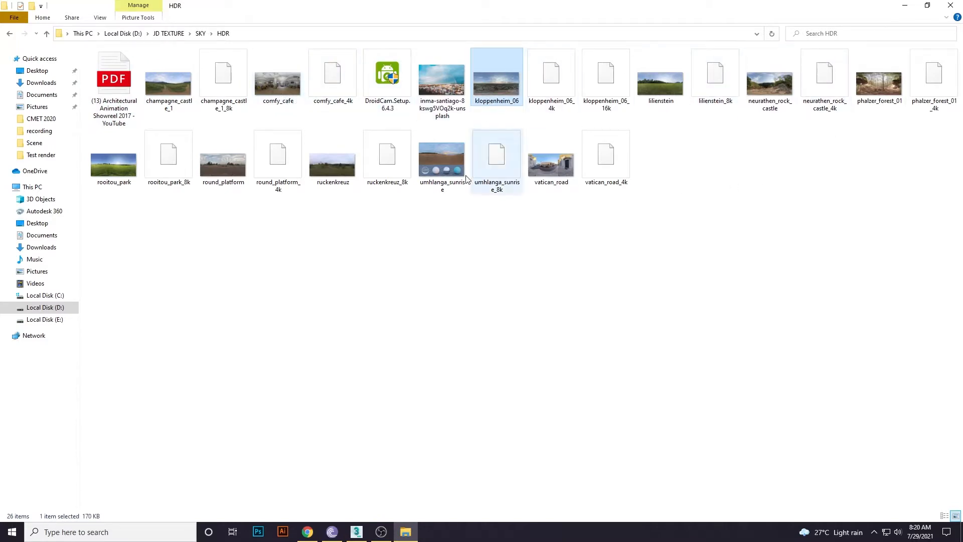
pyautogui.click(435, 190)
pyautogui.click(494, 168)
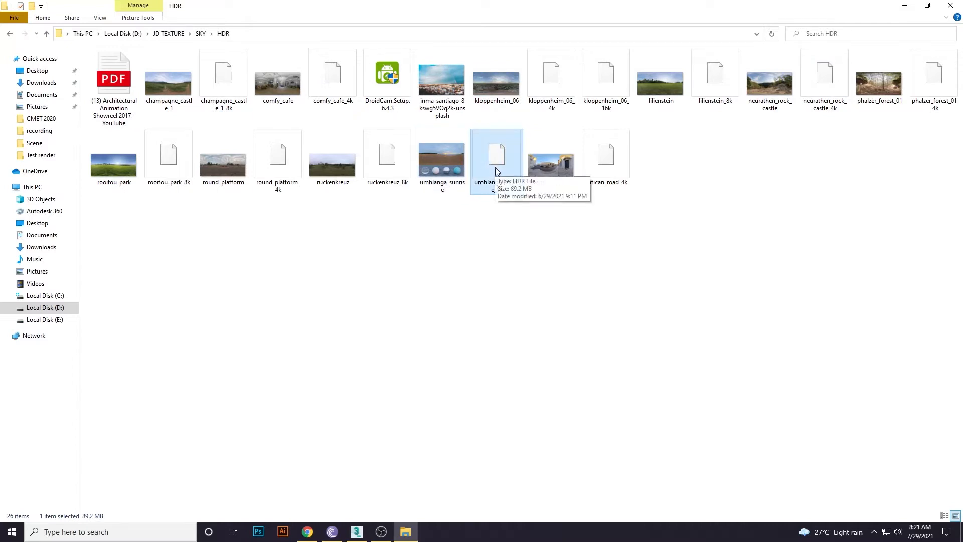
pyautogui.moveTo(505, 223); pyautogui.dragTo(433, 165)
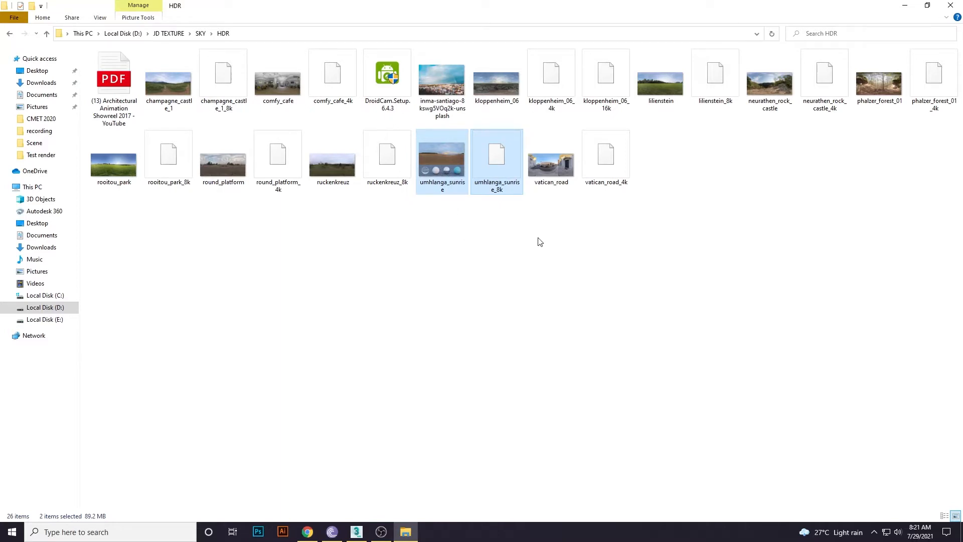
pyautogui.click(904, 5)
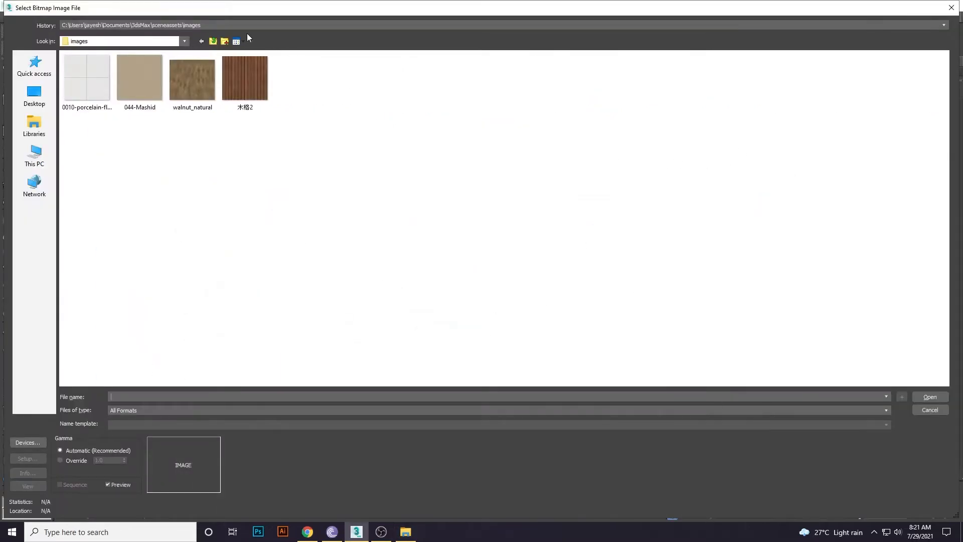
# Paste the sky files into E:\RED Interiors\Texture and load umhlanga_sunrise_8k.hdr as the bitmap.
pyautogui.click(212, 25)
pyautogui.click(169, 41)
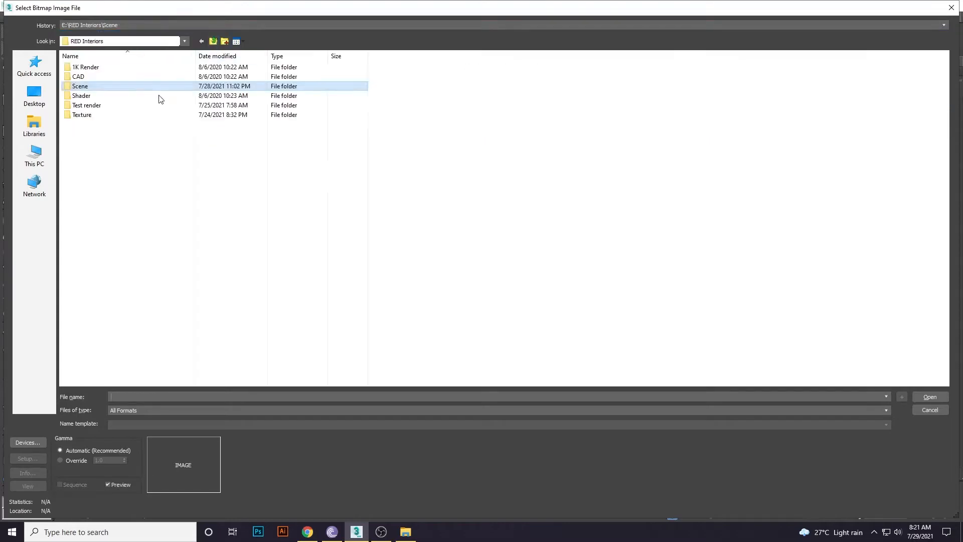
pyautogui.doubleClick(96, 115)
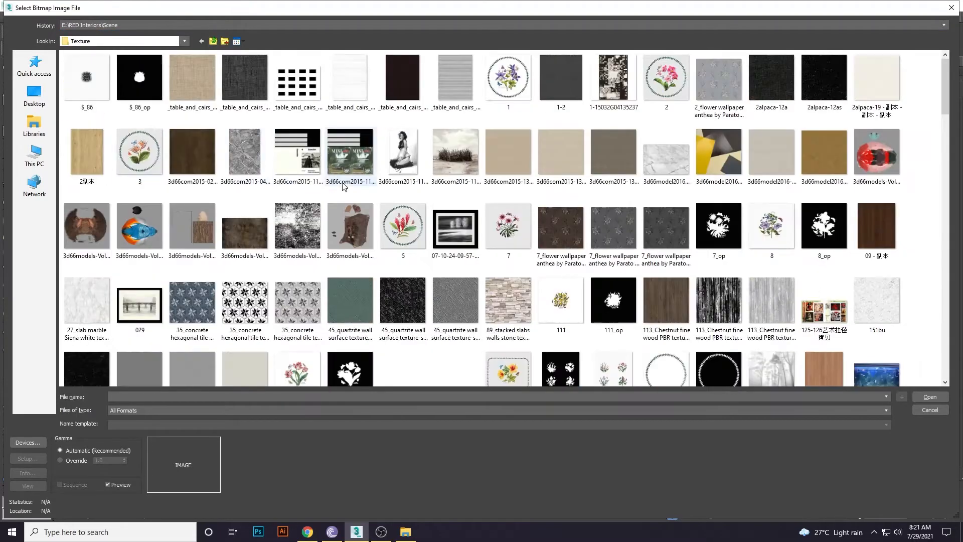
pyautogui.rightClick(886, 221)
pyautogui.click(901, 219)
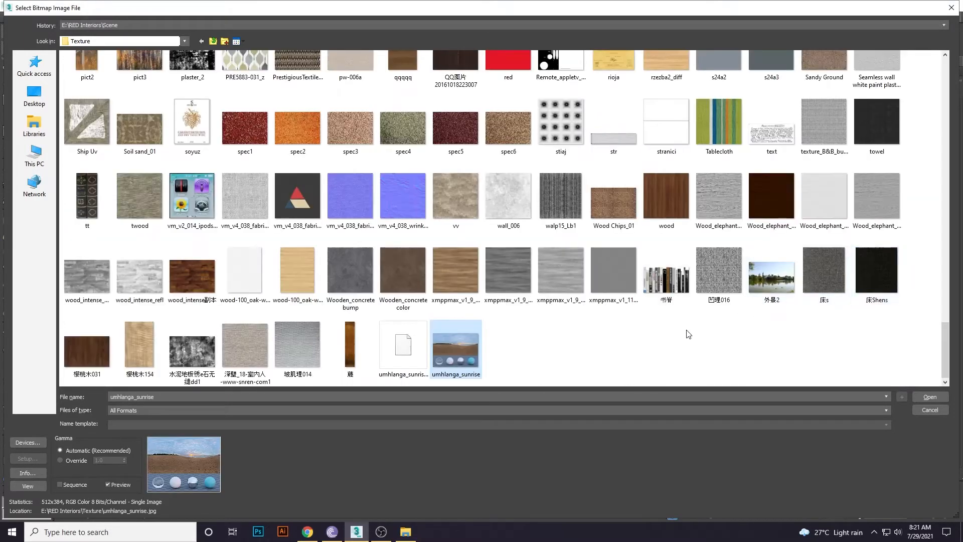
pyautogui.click(396, 346)
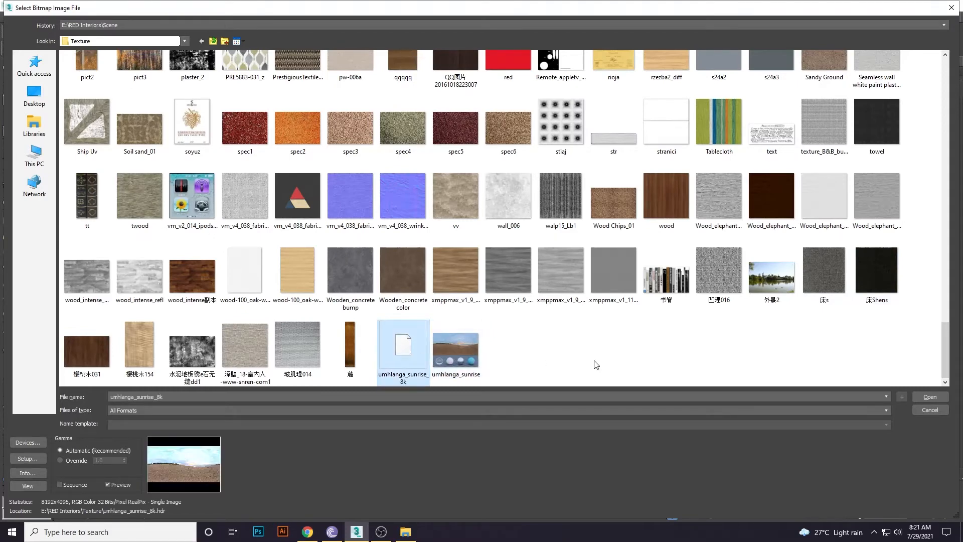
pyautogui.click(925, 396)
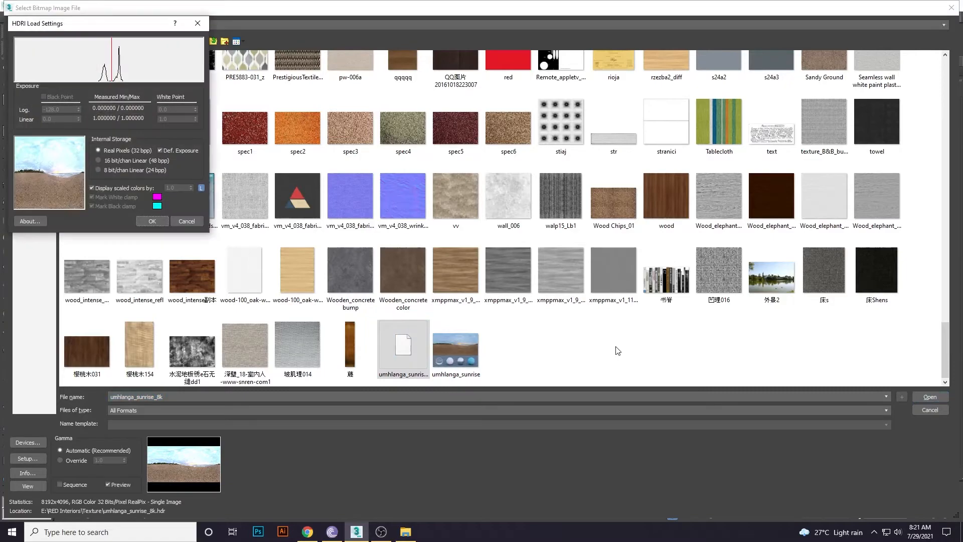
pyautogui.click(147, 222)
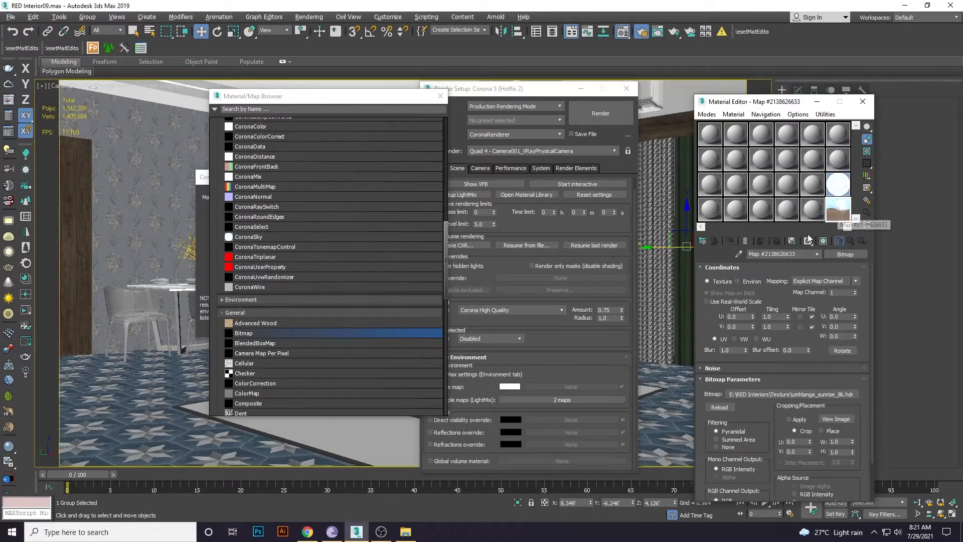
# Set the bitmap to Environ with Spherical Environment mapping and Filtering None.
pyautogui.click(813, 283)
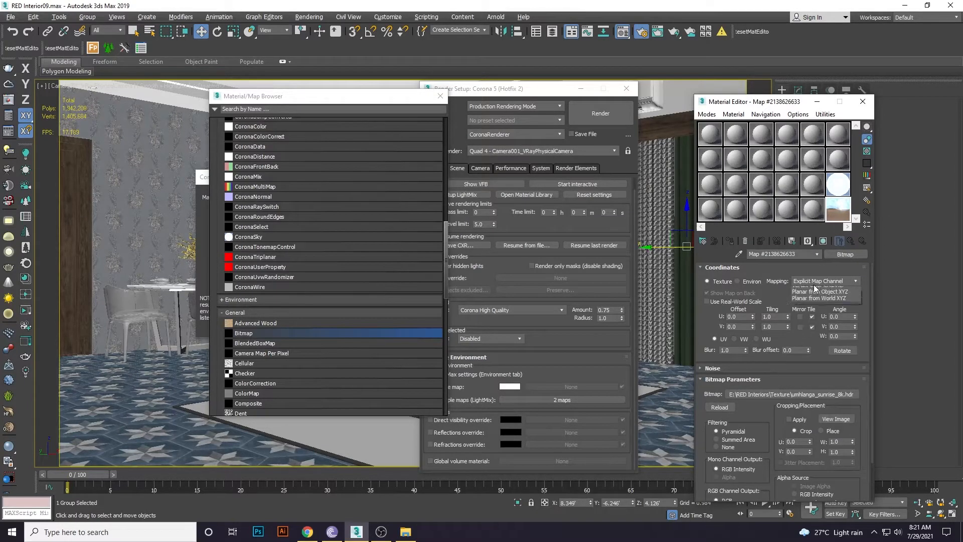
pyautogui.click(810, 283)
pyautogui.click(752, 282)
pyautogui.click(821, 282)
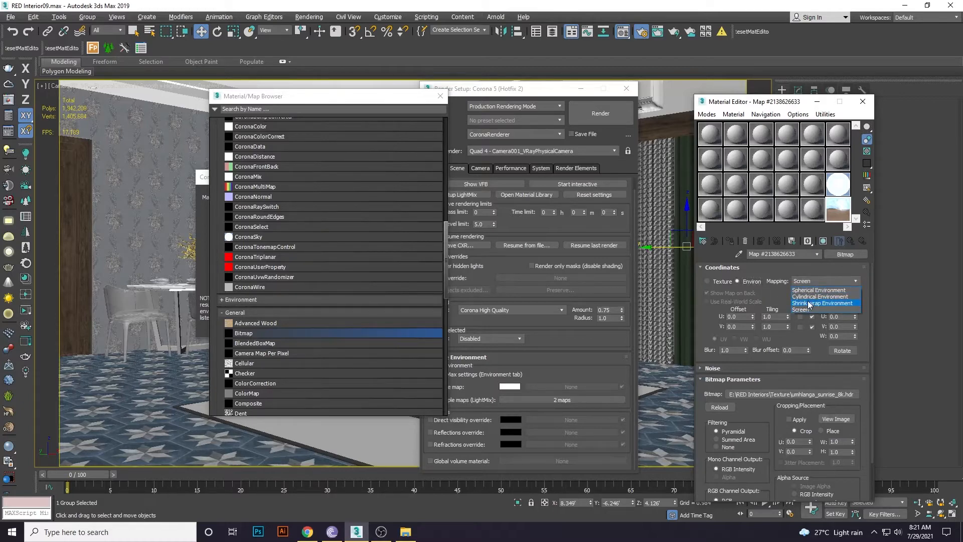
pyautogui.click(810, 291)
pyautogui.click(725, 445)
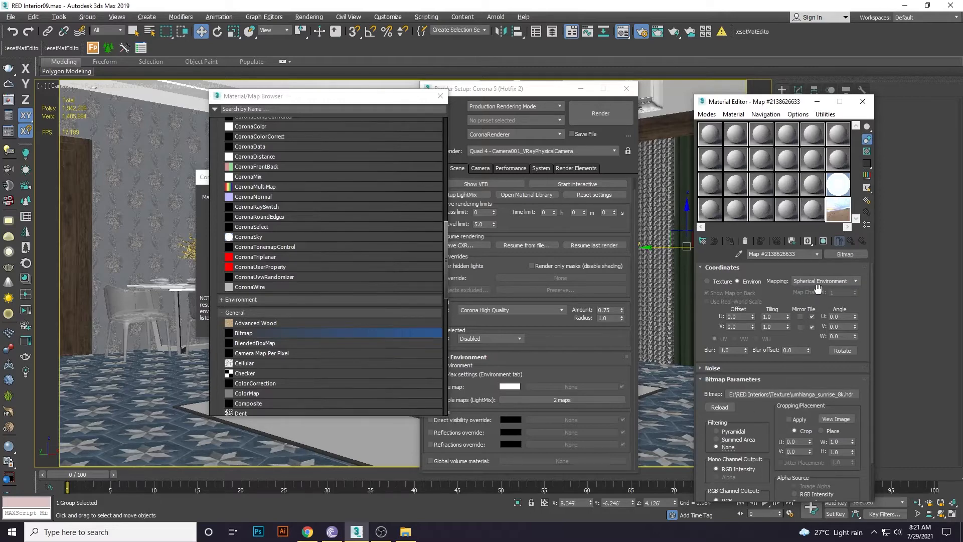
pyautogui.doubleClick(842, 213)
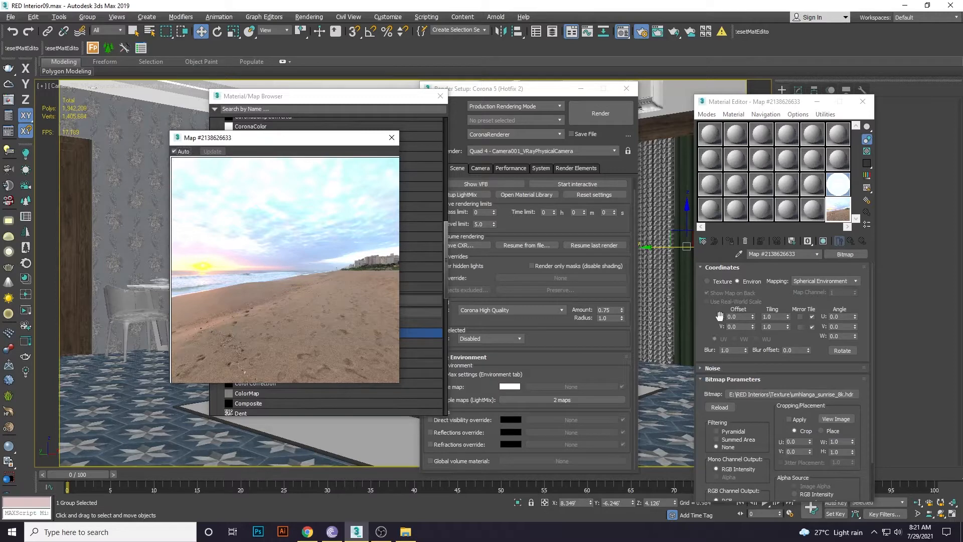
# Set the bitmap's V offset to -0.1.
pyautogui.scroll(-1, 715, 330)
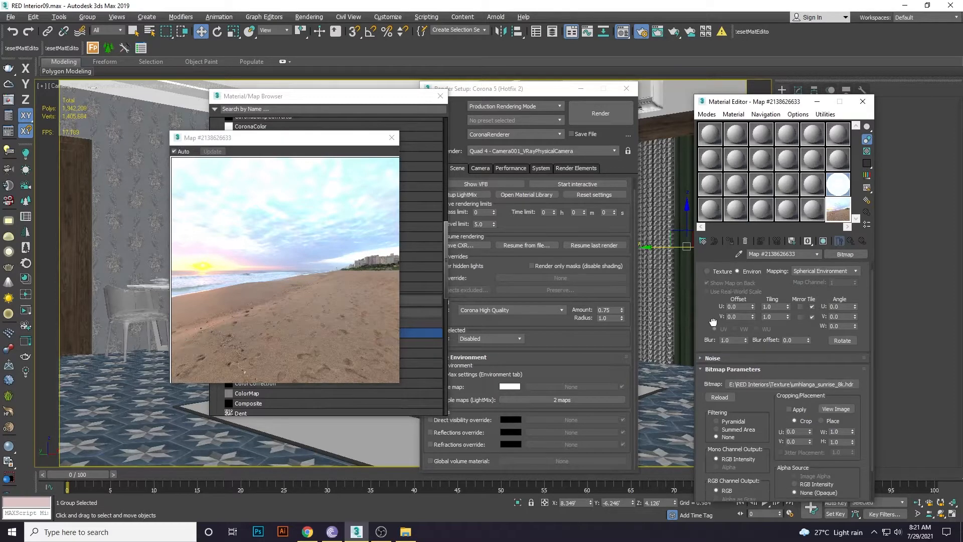
pyautogui.click(740, 317)
pyautogui.write('-0.2')
pyautogui.press('Return')
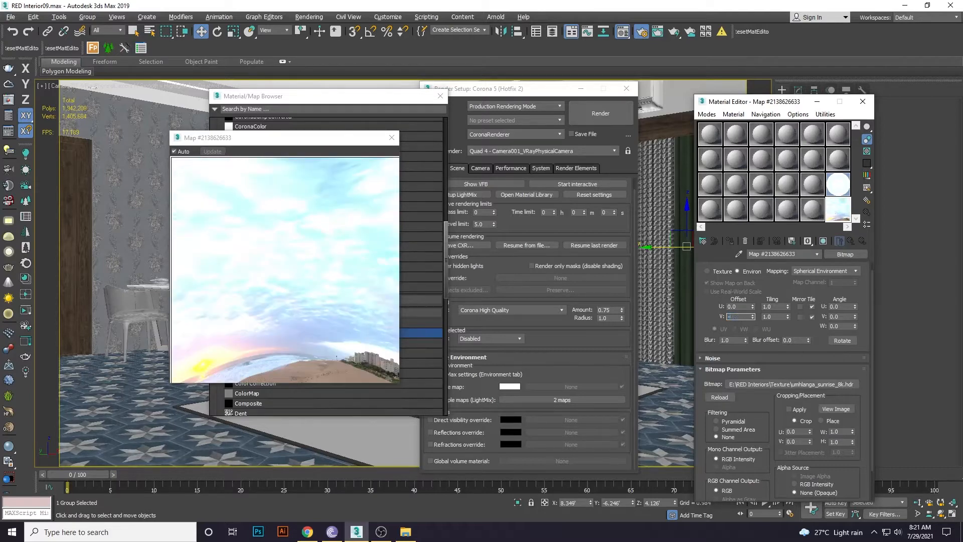
pyautogui.write('-0.1')
pyautogui.press('Return')
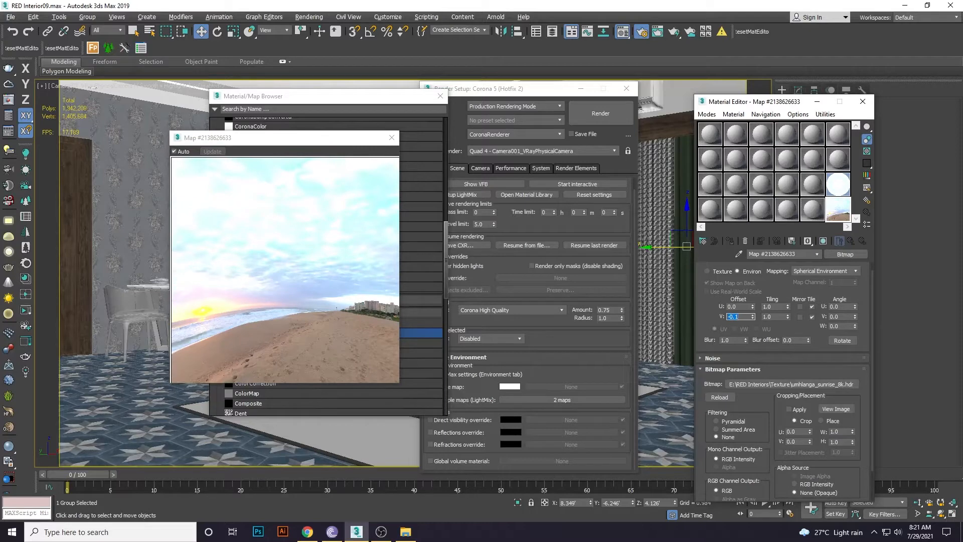
# Wrap the HDR bitmap in a CoronaColorCorrect map with exposure -0.5, then close preview, browser and Render Setup.
pyautogui.click(847, 256)
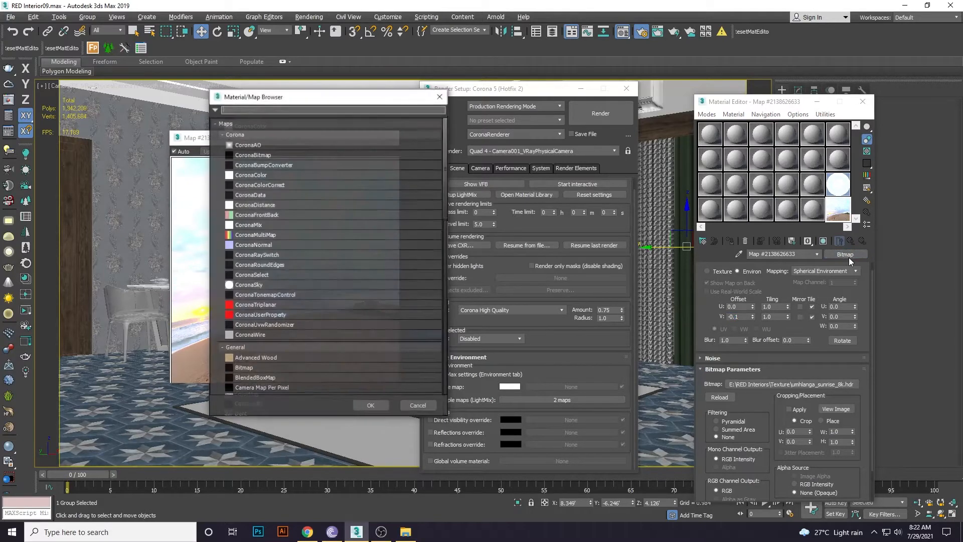
pyautogui.click(249, 187)
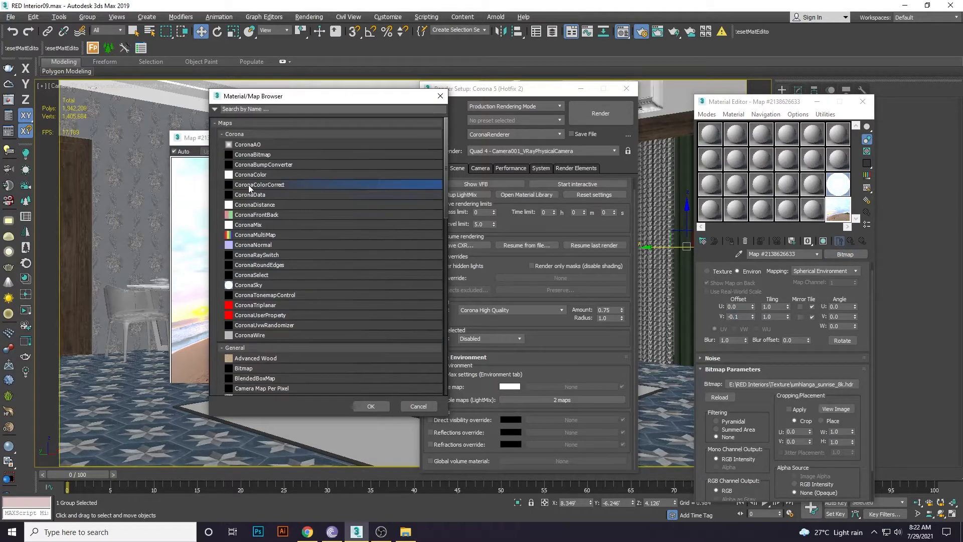
pyautogui.doubleClick(275, 184)
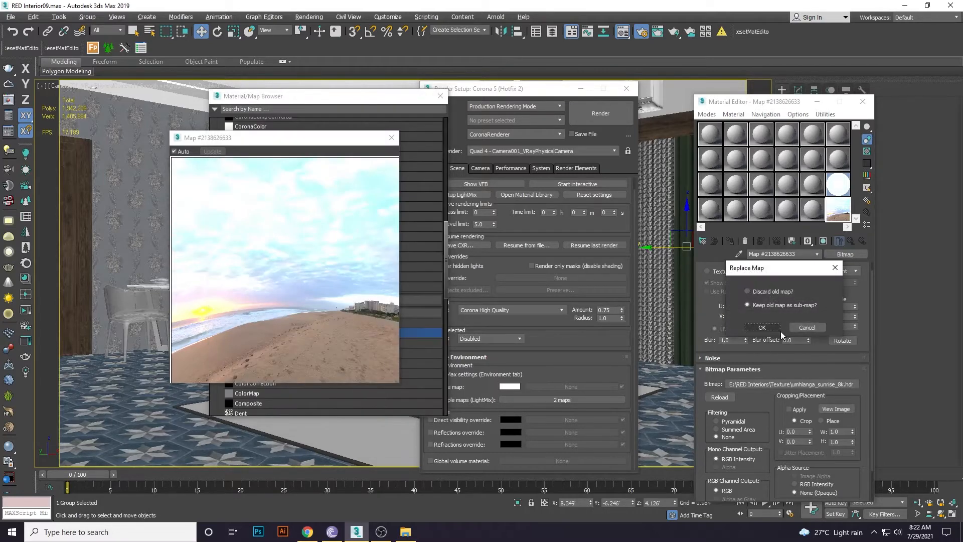
pyautogui.click(761, 327)
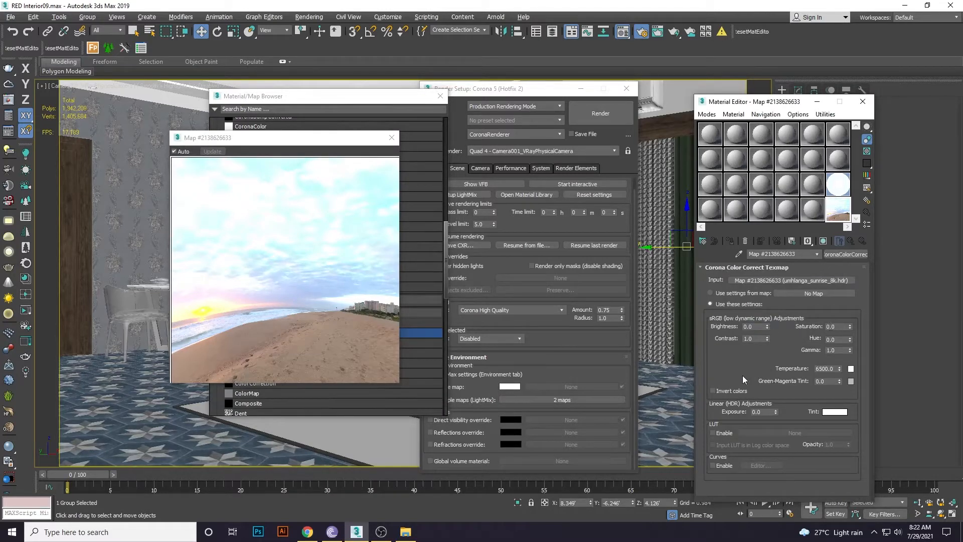
pyautogui.doubleClick(769, 411)
pyautogui.press('Return')
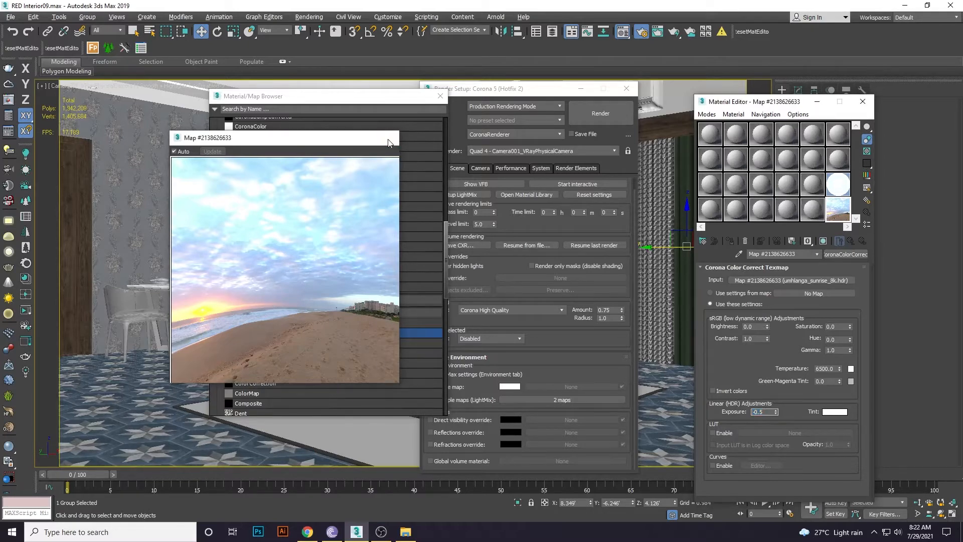
pyautogui.click(392, 138)
pyautogui.click(441, 95)
pyautogui.click(620, 89)
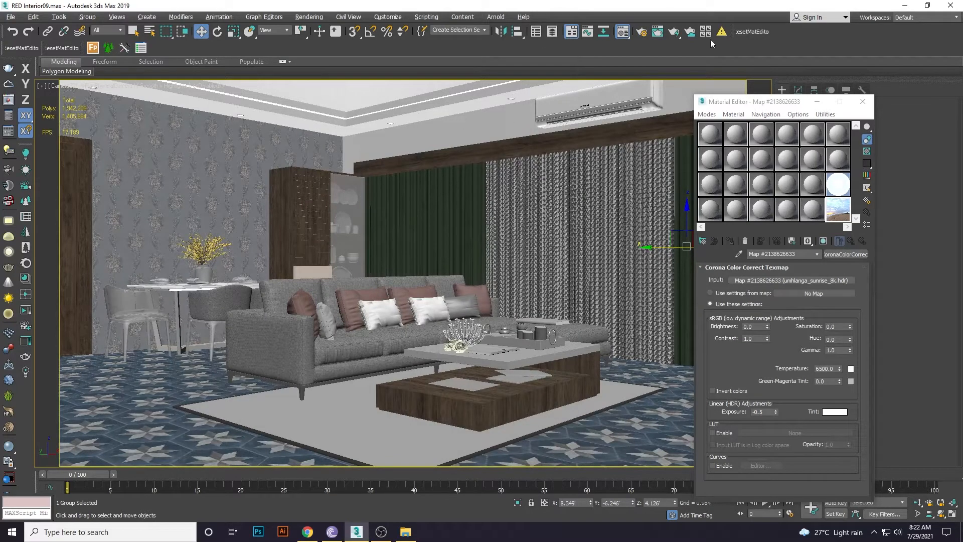
# Reopen Render Setup and the Multiple Environment Maps setup for the two LightMix maps.
pyautogui.click(836, 180)
pyautogui.click(840, 211)
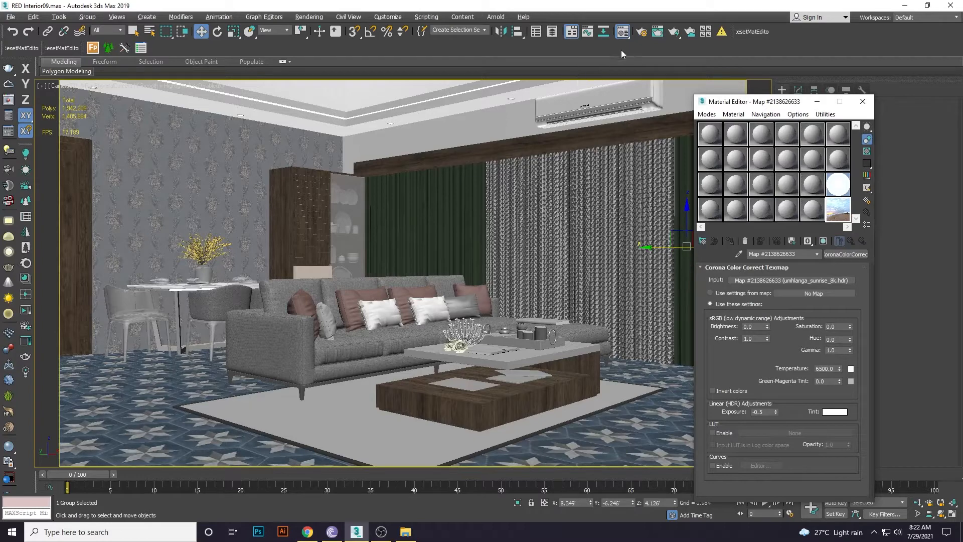
pyautogui.click(640, 32)
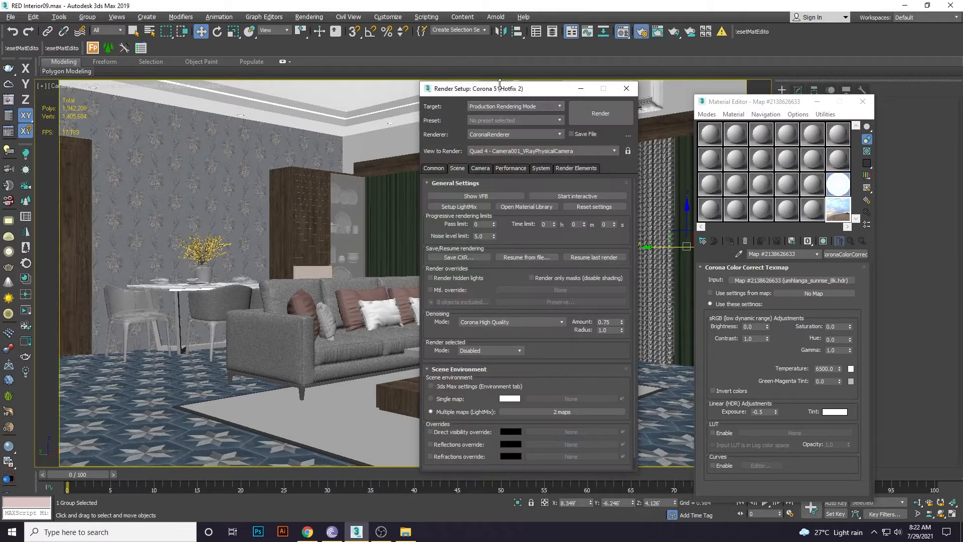
pyautogui.moveTo(500, 83); pyautogui.dragTo(482, 62)
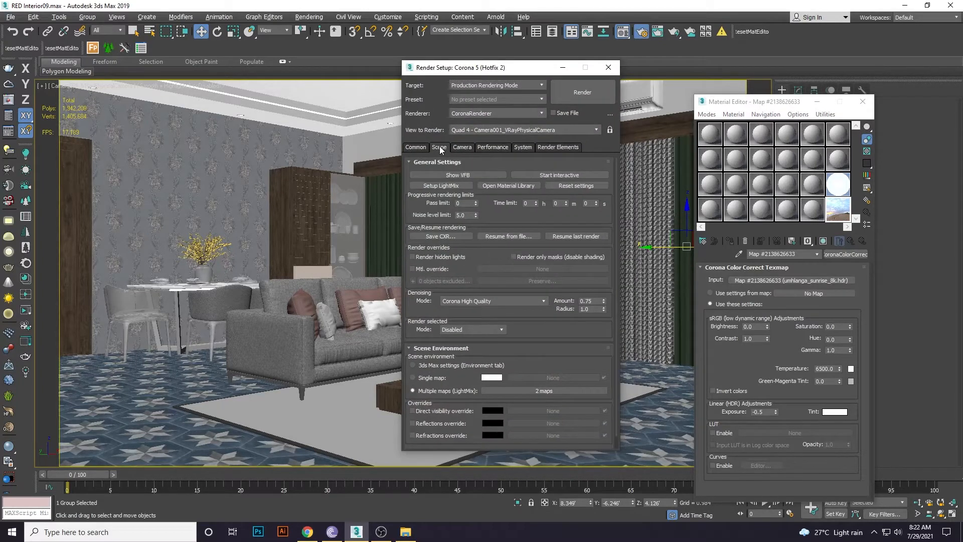
pyautogui.scroll(-1, 416, 303)
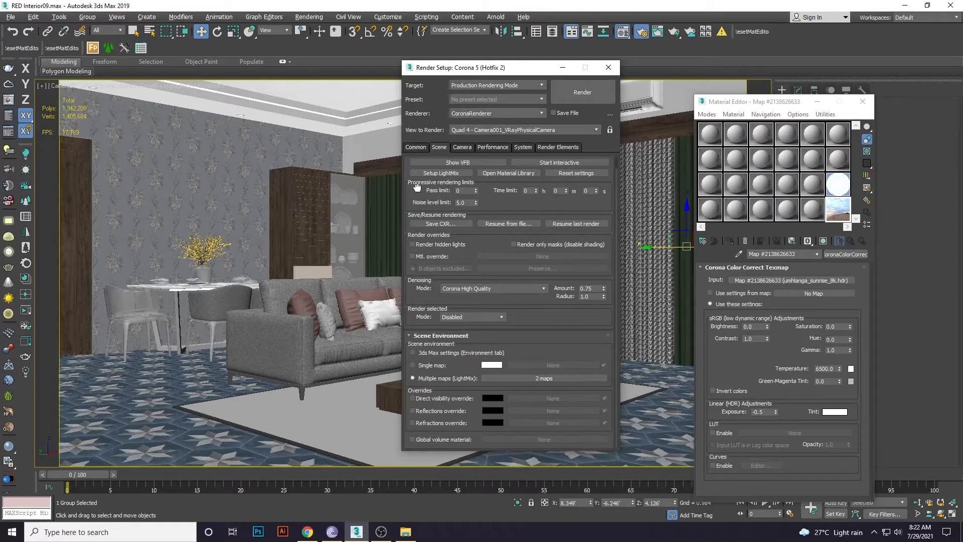
pyautogui.scroll(1, 417, 200)
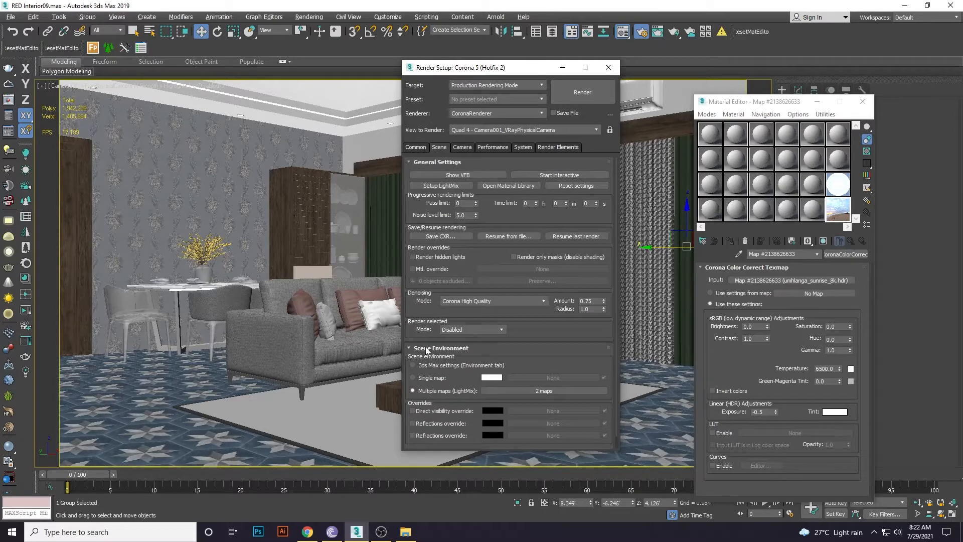
pyautogui.scroll(-1, 419, 336)
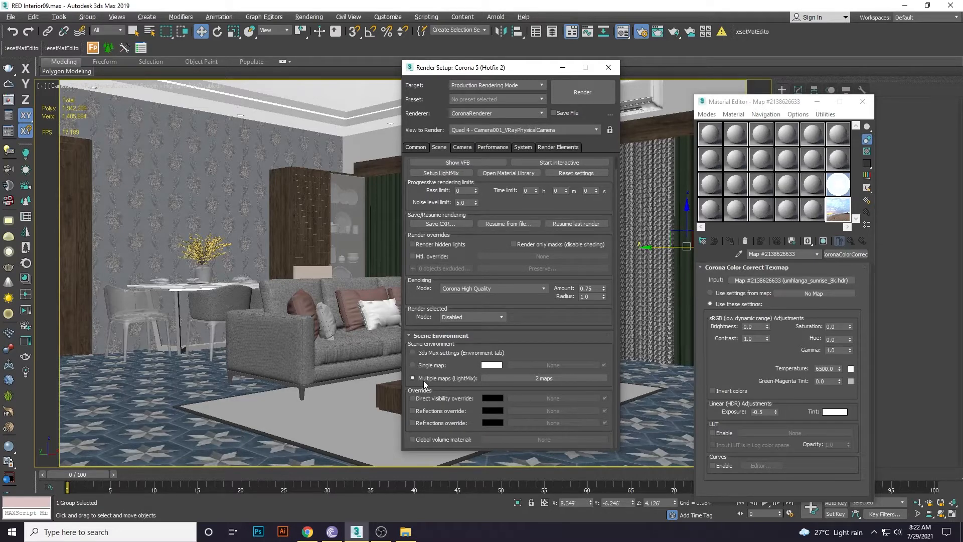
pyautogui.click(530, 377)
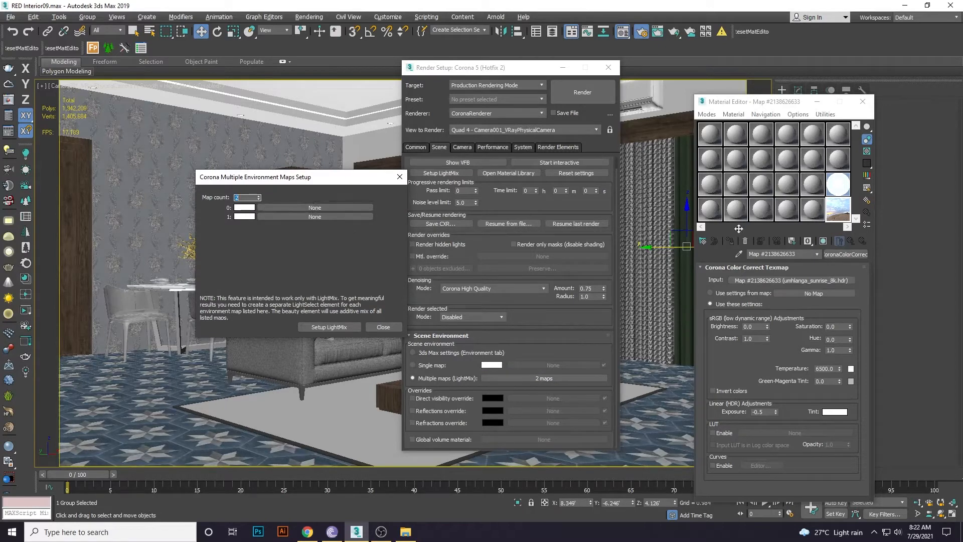
# Instance CoronaSky into slot 0 and CoronaColorCorrect into slot 1, then close all setup windows.
pyautogui.moveTo(835, 186); pyautogui.dragTo(330, 207)
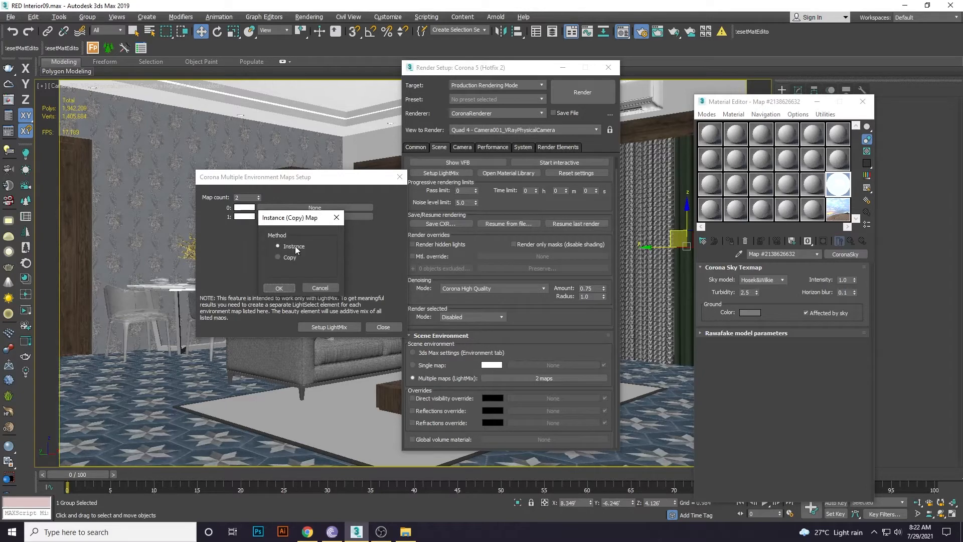
pyautogui.click(279, 288)
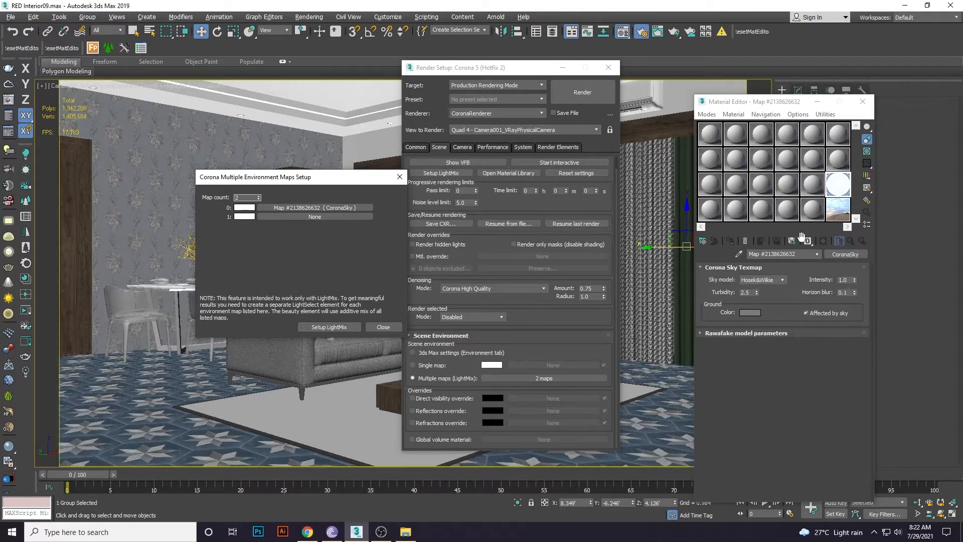
pyautogui.moveTo(835, 220); pyautogui.dragTo(315, 217)
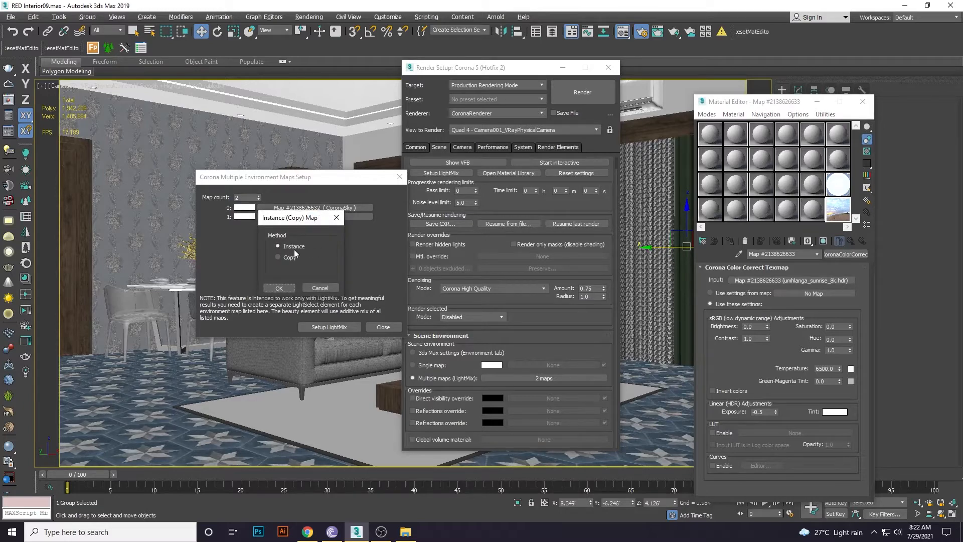
pyautogui.click(279, 288)
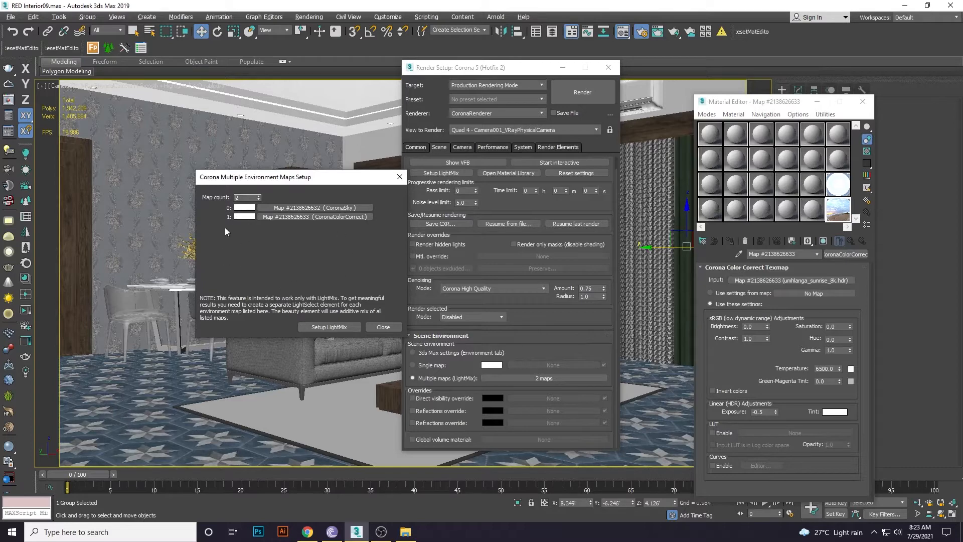
pyautogui.click(399, 176)
pyautogui.click(607, 68)
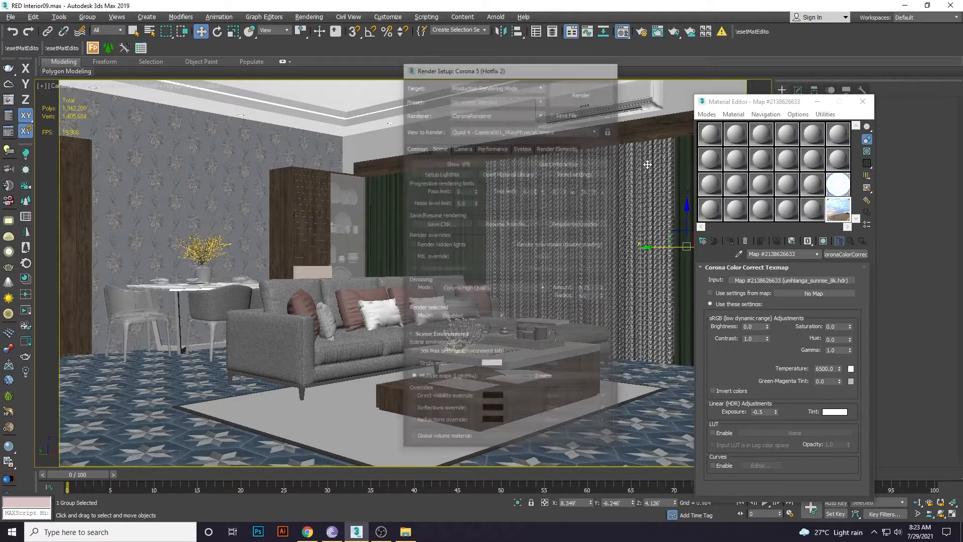
pyautogui.click(863, 102)
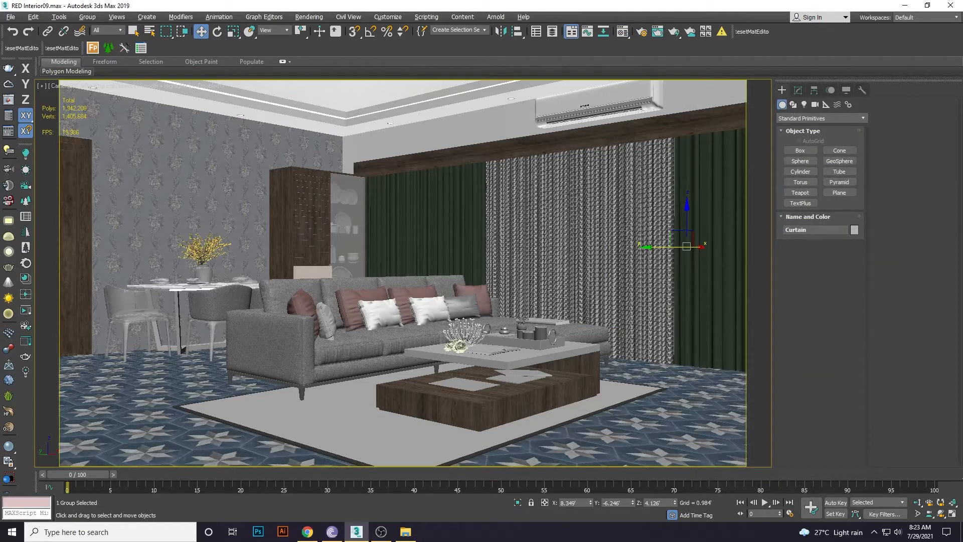
# In a Perspective view, create a targeted CoronaSun aimed toward the room.
pyautogui.press('p')
pyautogui.keyDown('alt'); pyautogui.moveTo(516, 321); pyautogui.dragTo(379, 240, button='middle'); pyautogui.keyUp('alt')
pyautogui.scroll(-4, 438, 351)
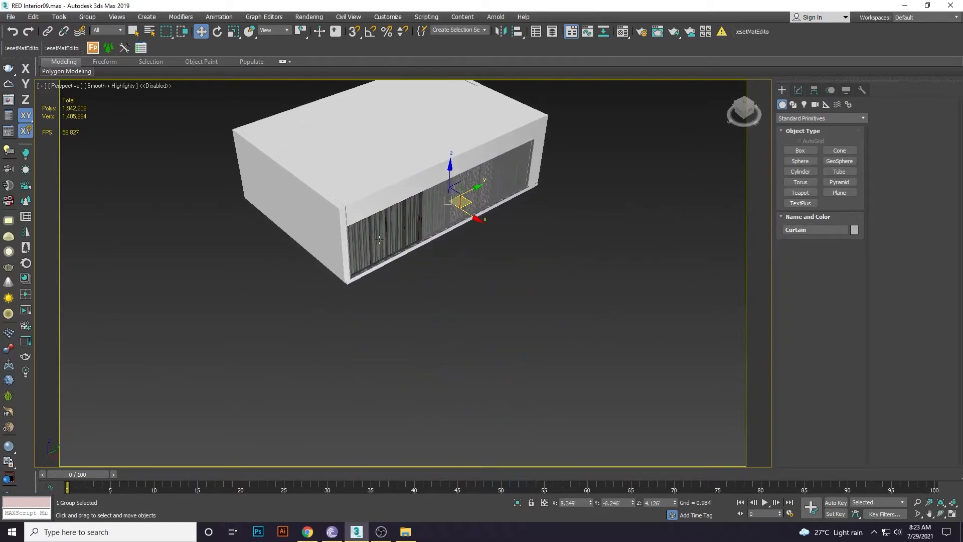
pyautogui.click(805, 105)
pyautogui.click(803, 118)
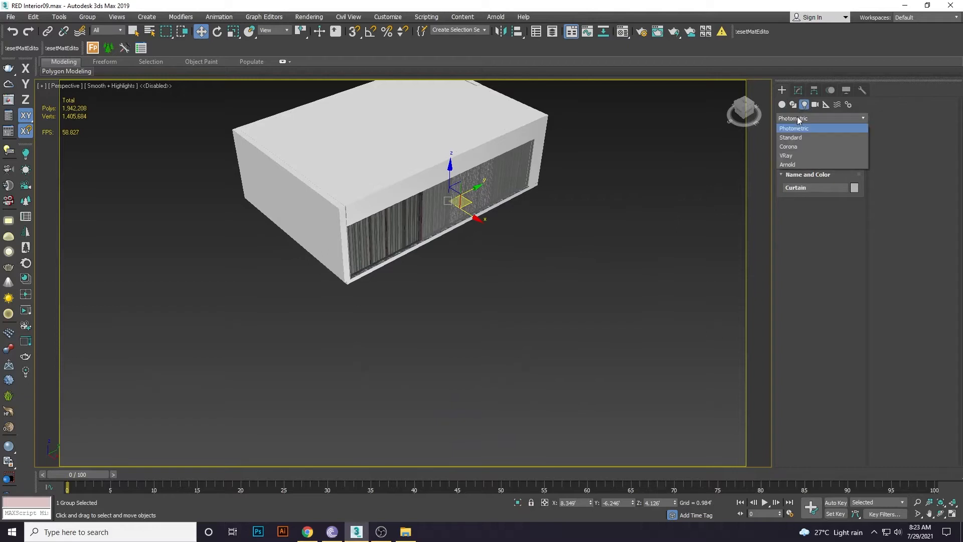
pyautogui.click(794, 147)
pyautogui.click(839, 150)
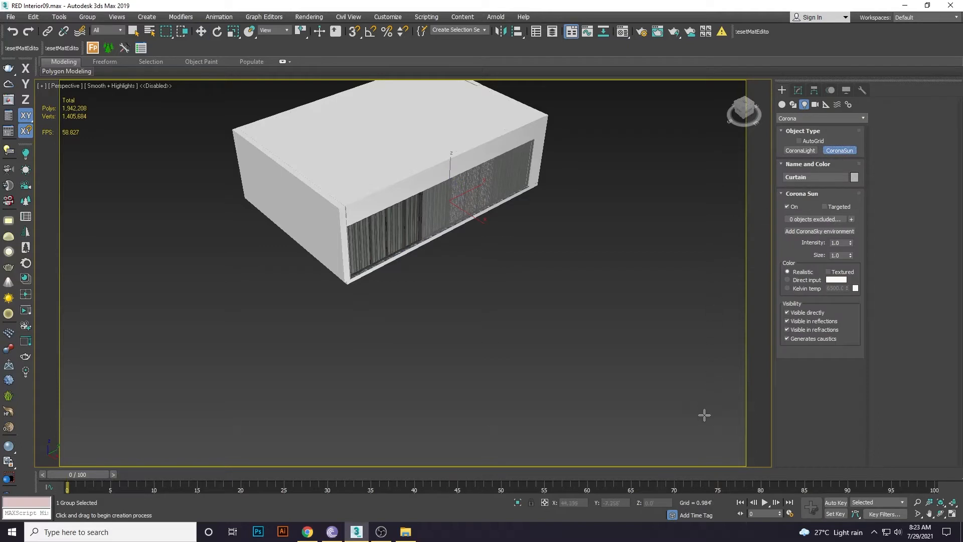
pyautogui.moveTo(704, 425); pyautogui.dragTo(552, 297)
pyautogui.moveTo(520, 268); pyautogui.dragTo(448, 192)
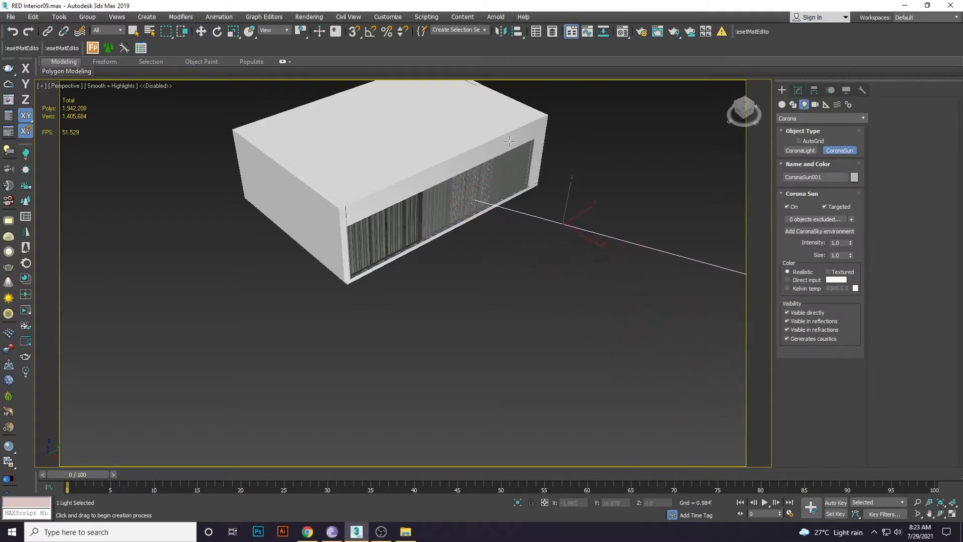
# Move the CoronaSun outside the room, then return to the camera view.
pyautogui.scroll(-3, 591, 327)
pyautogui.press('w')
pyautogui.keyDown('alt'); pyautogui.moveTo(642, 343); pyautogui.dragTo(593, 351, button='middle'); pyautogui.keyUp('alt')
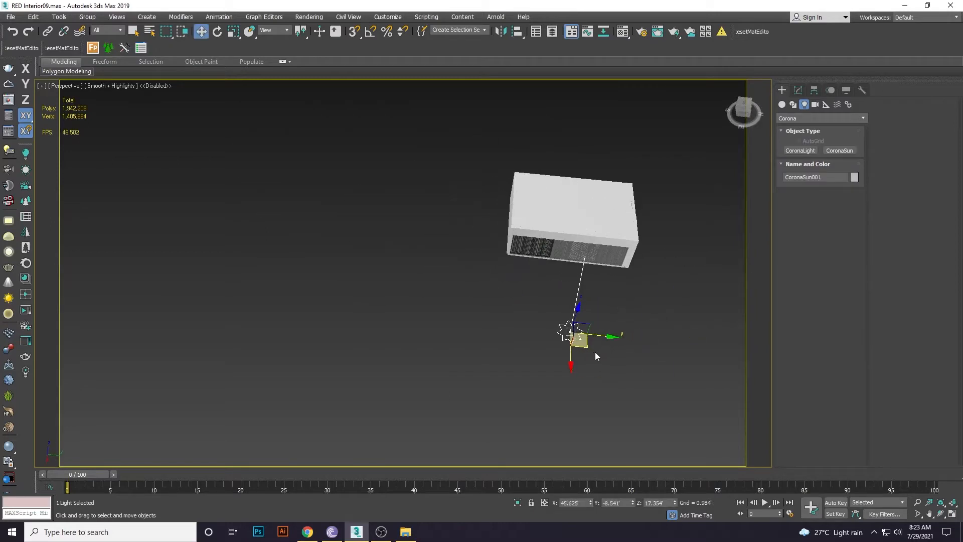
pyautogui.moveTo(593, 350); pyautogui.dragTo(473, 286)
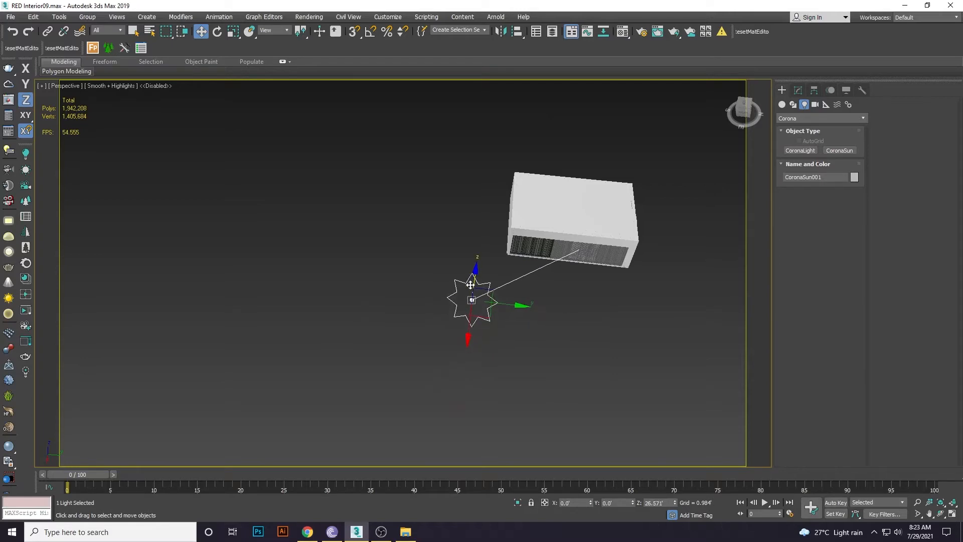
pyautogui.moveTo(480, 321); pyautogui.dragTo(478, 322)
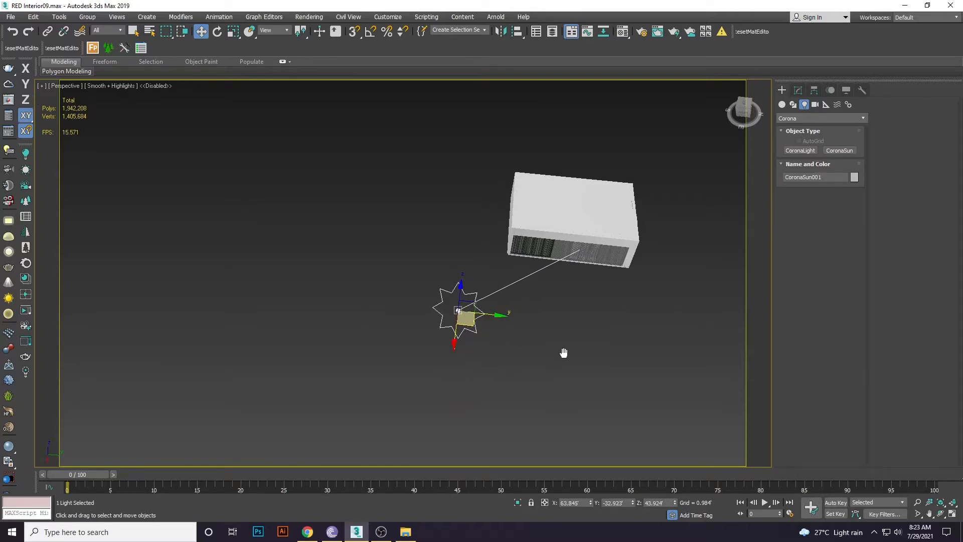
pyautogui.keyDown('alt'); pyautogui.moveTo(563, 350); pyautogui.dragTo(588, 354, button='middle'); pyautogui.keyUp('alt')
pyautogui.press('c')
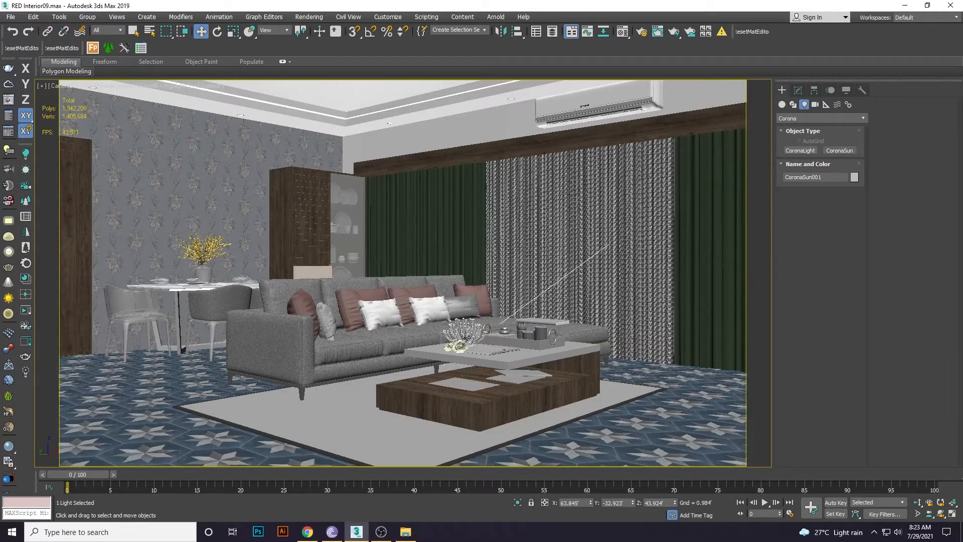
# Move the sun target to the floor and align it on Z only, Minimum to Maximum.
pyautogui.rightClick(503, 354)
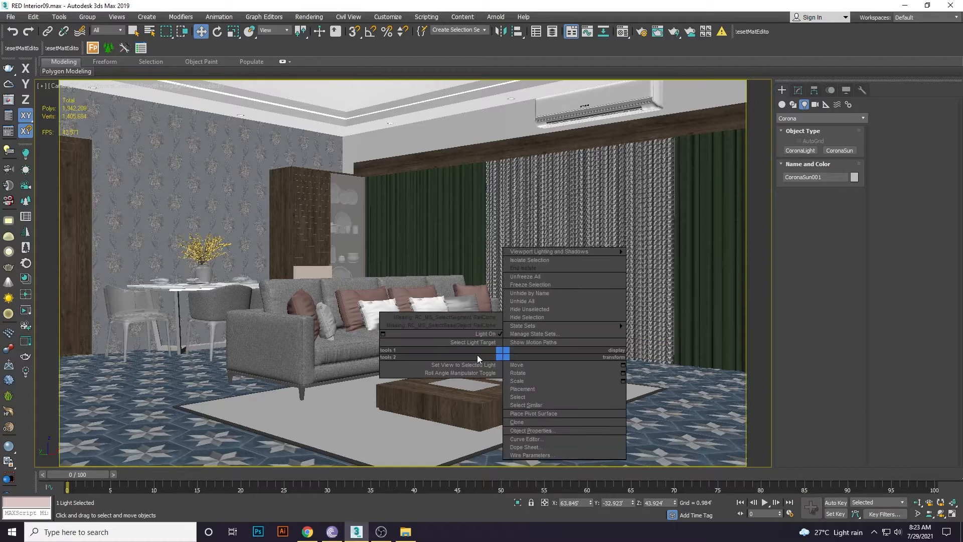
pyautogui.click(473, 342)
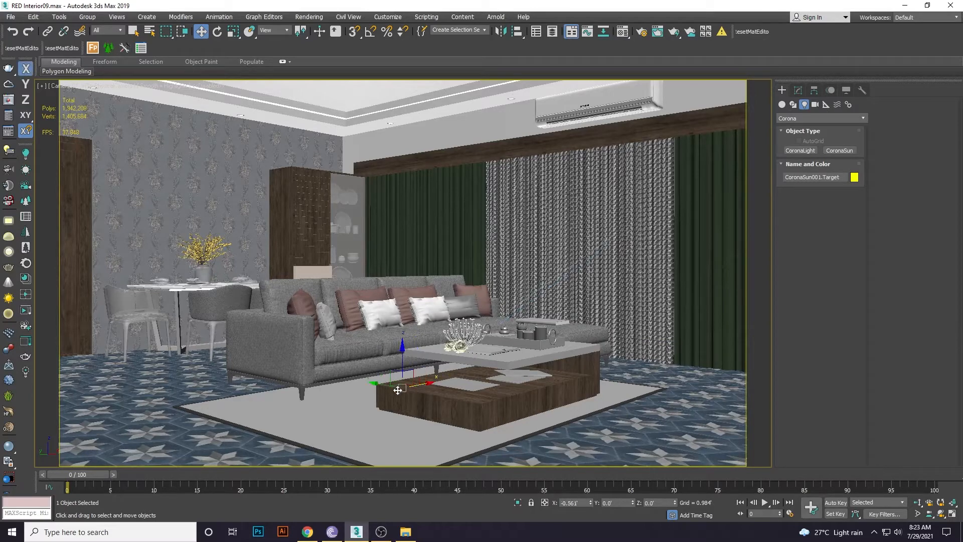
pyautogui.moveTo(398, 390); pyautogui.dragTo(145, 430)
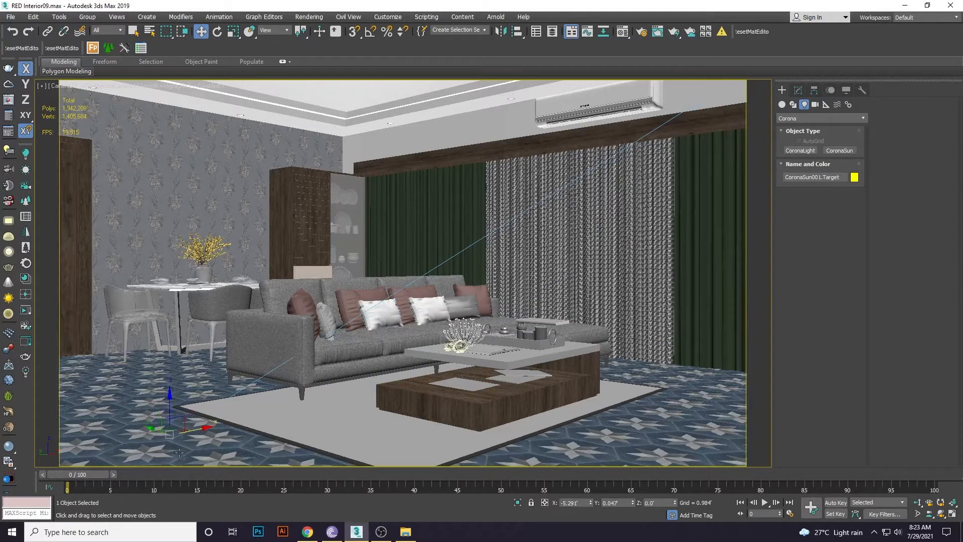
pyautogui.hotkey('alt', 'a')
pyautogui.click(193, 458)
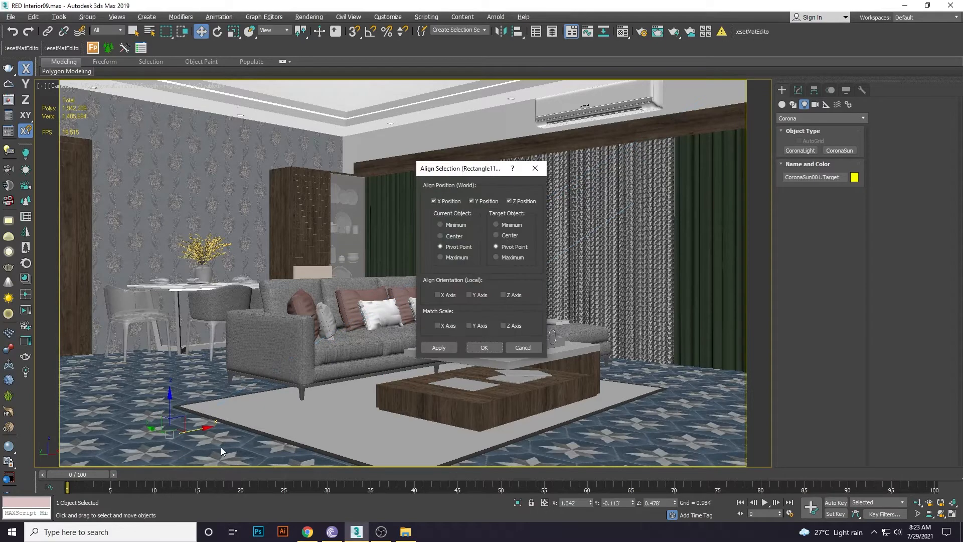
pyautogui.click(448, 201)
pyautogui.click(486, 201)
pyautogui.click(461, 226)
pyautogui.click(499, 258)
pyautogui.click(496, 346)
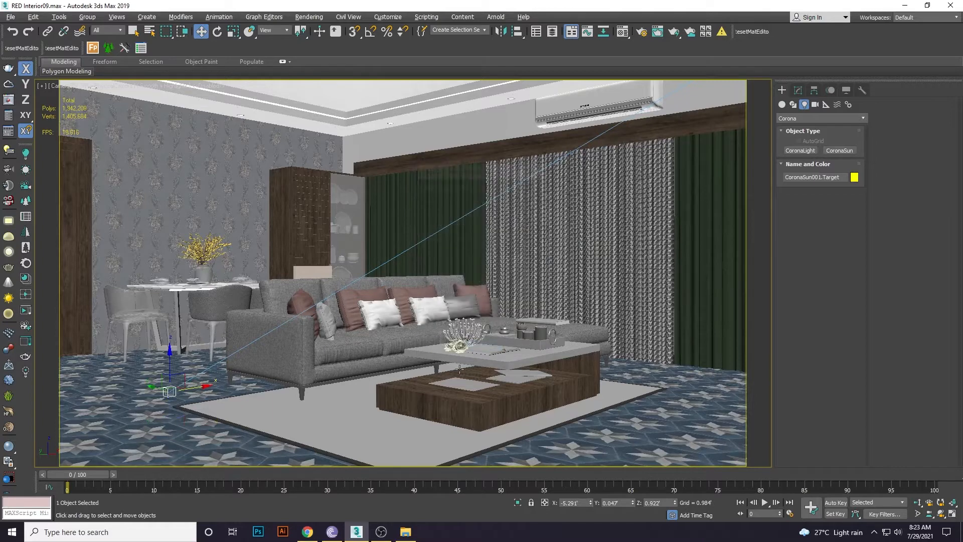
# Adjust the sun target along X and Y beside the rug, then reselect the sun.
pyautogui.moveTo(156, 387)
pyautogui.mouseDown()
pyautogui.moveTo(351, 431)
pyautogui.moveTo(375, 446)
pyautogui.moveTo(248, 443)
pyautogui.moveTo(169, 397)
pyautogui.mouseUp()
pyautogui.press('F5')
pyautogui.press('F6')
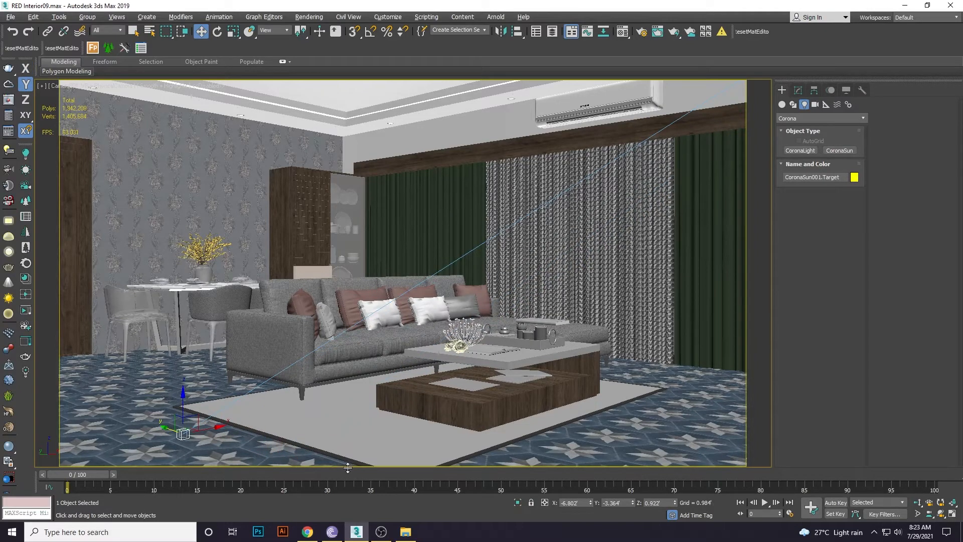
pyautogui.click(521, 416)
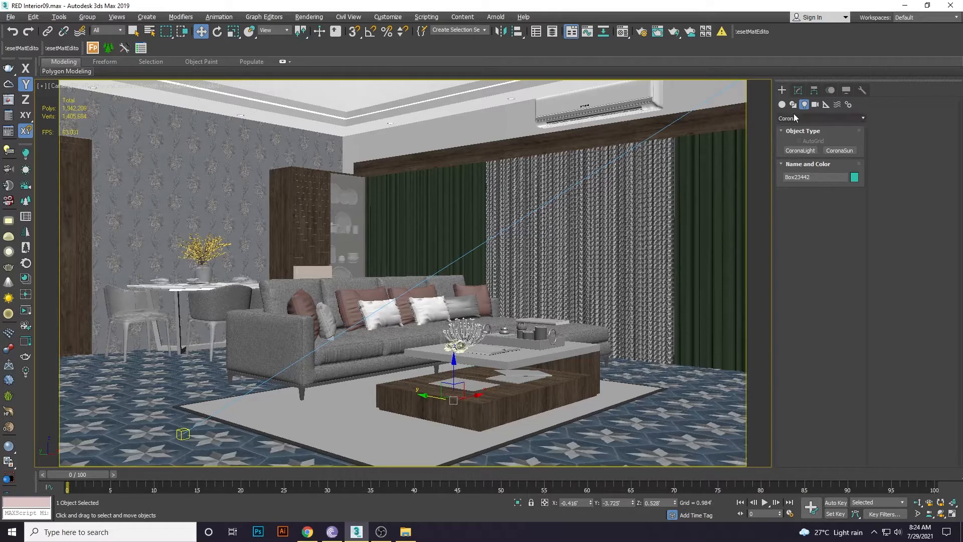
pyautogui.click(798, 91)
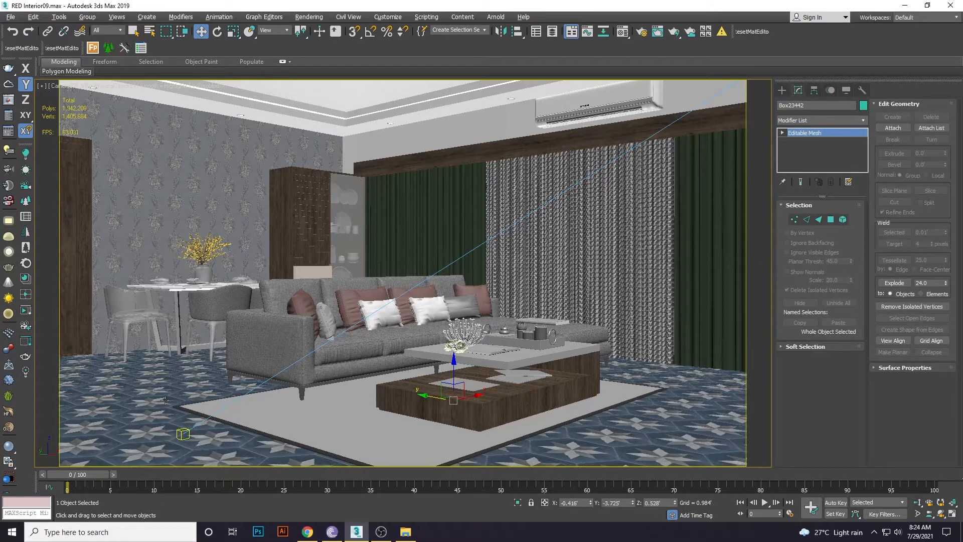
pyautogui.click(180, 430)
pyautogui.rightClick(181, 430)
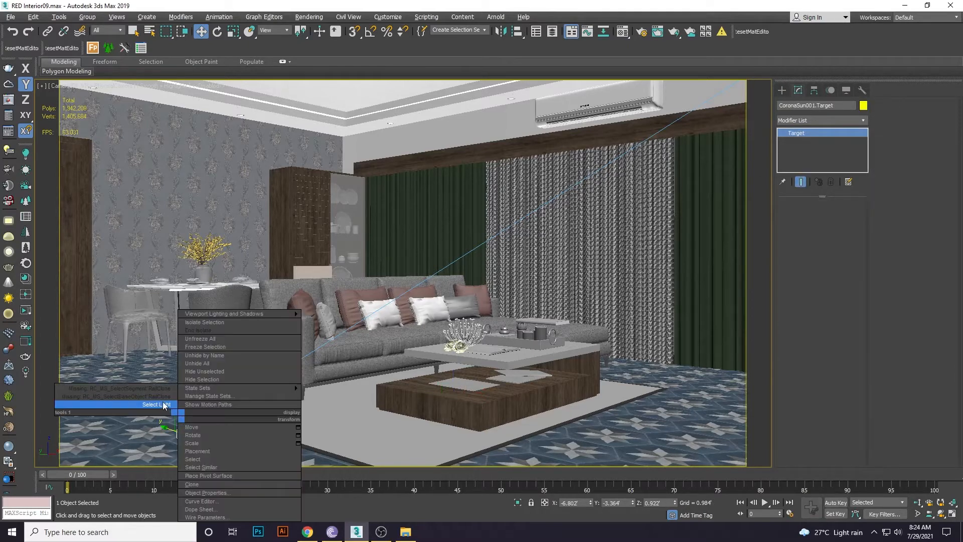
pyautogui.click(164, 405)
# Set the sun intensity to 0.5 with Direct input colour, then return to the camera view.
pyautogui.press('p')
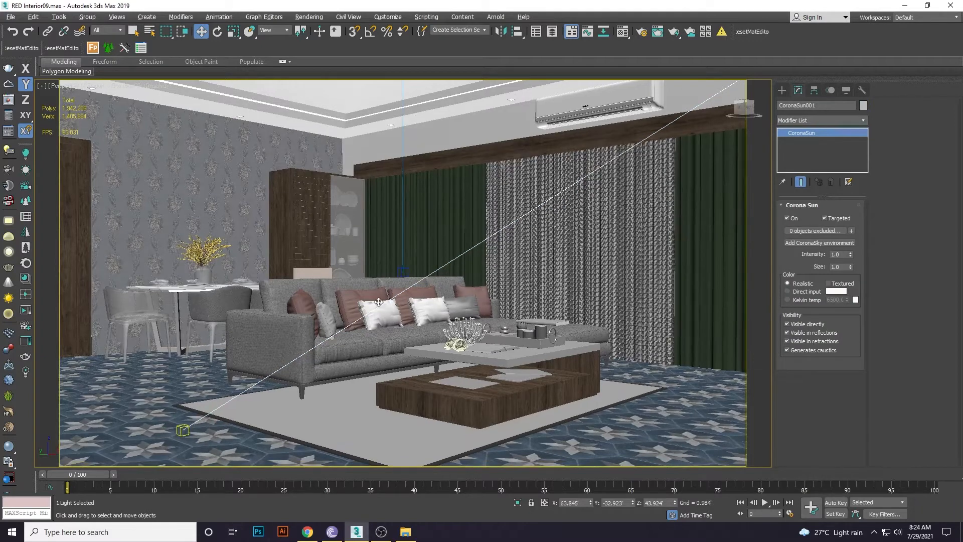
pyautogui.scroll(-10, 360, 299)
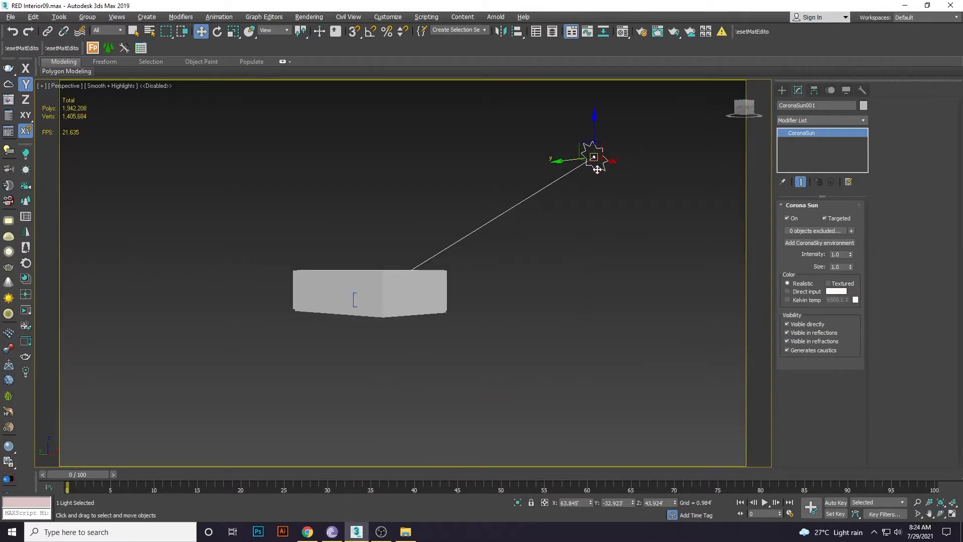
pyautogui.doubleClick(845, 253)
pyautogui.click(802, 292)
pyautogui.click(782, 90)
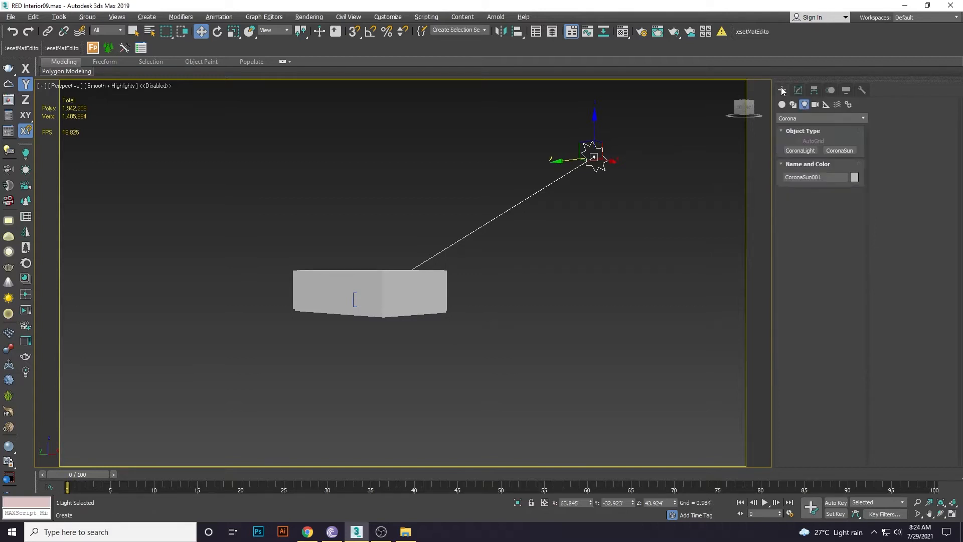
pyautogui.press('c')
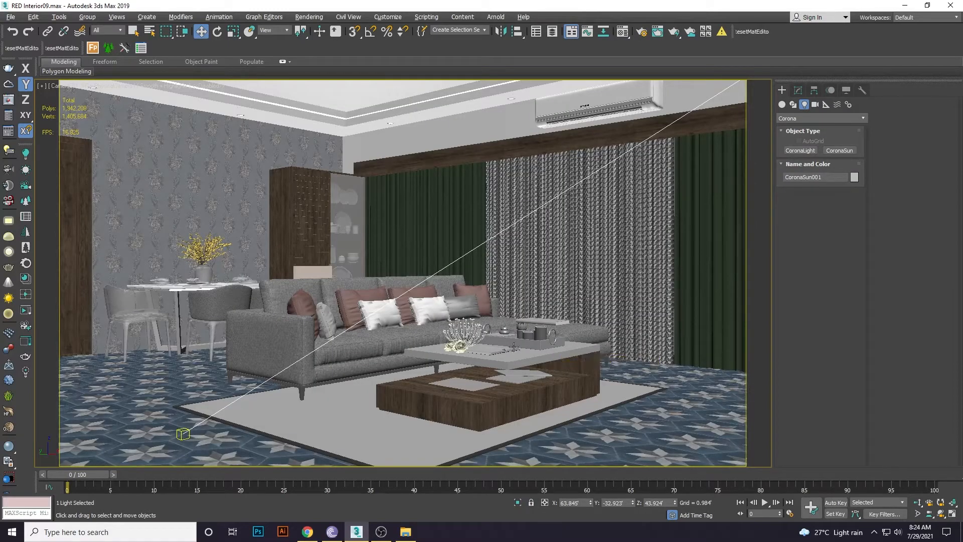
# Generate Corona Interactive LightMix layers for the scene's five lights, cancelling the autosave.
pyautogui.click(24, 373)
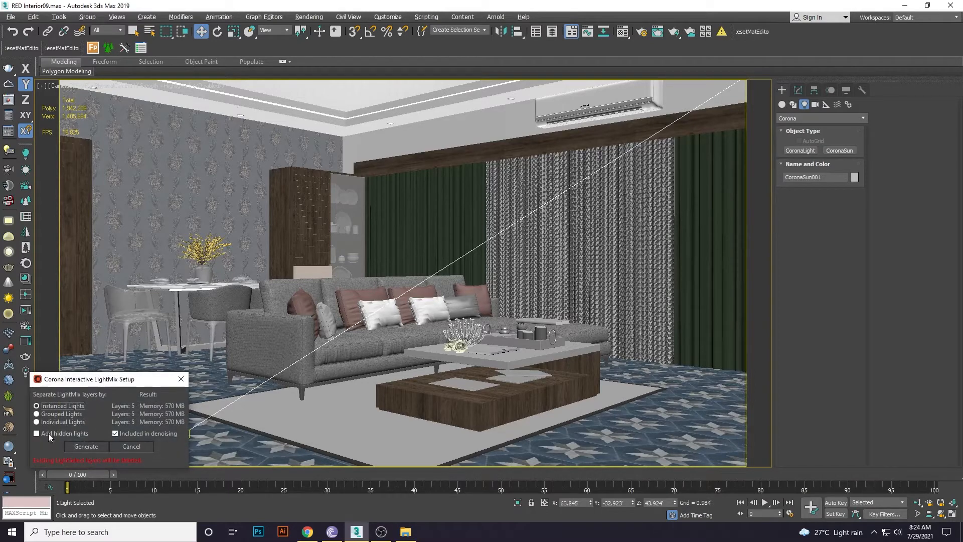
pyautogui.click(84, 447)
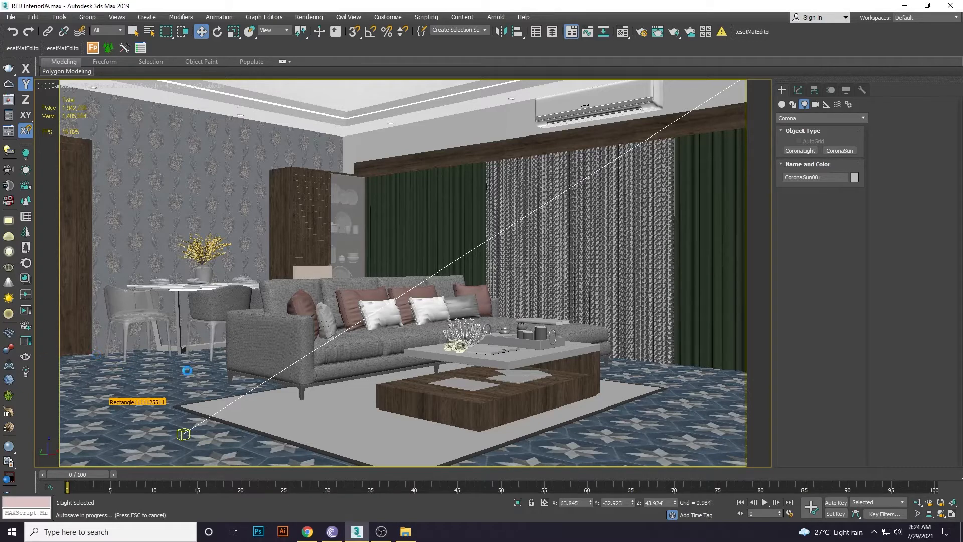
pyautogui.press('Escape')
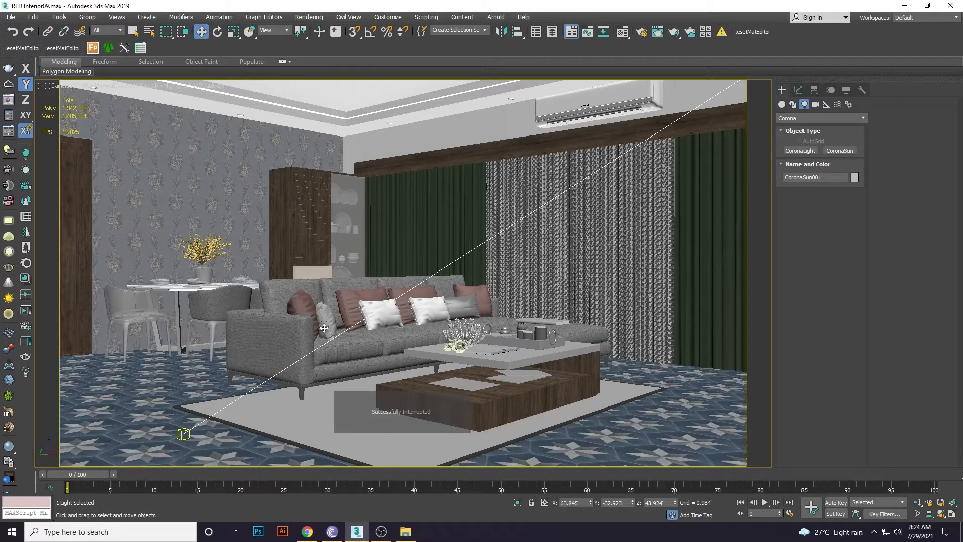
# Dismiss the Corona error, maximize the frame buffer at 1:2 zoom, and show the Post tone-mapping settings.
pyautogui.click(641, 33)
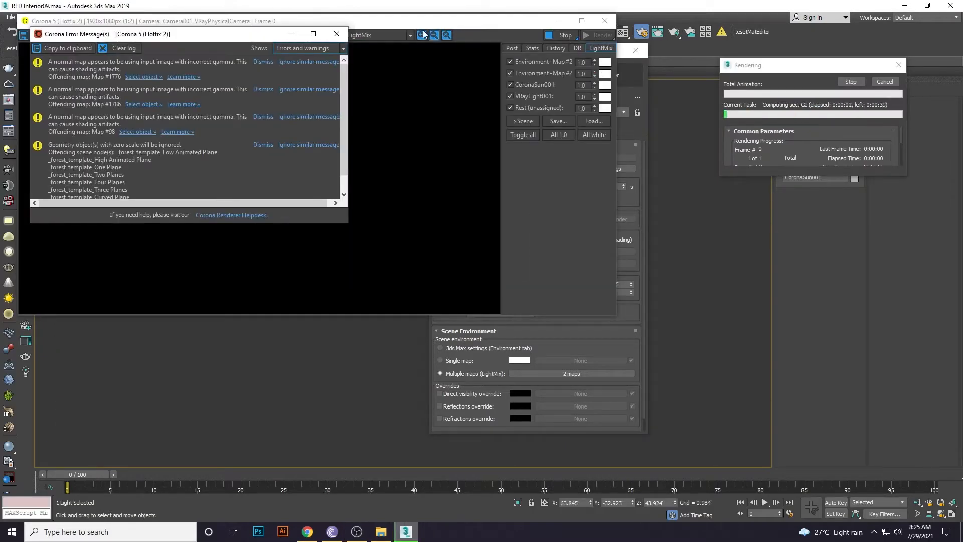
pyautogui.click(333, 34)
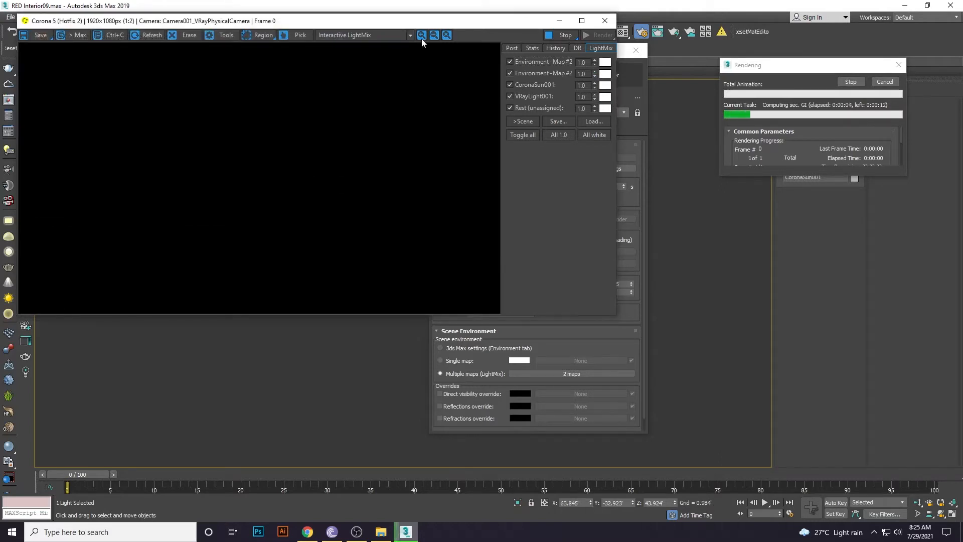
pyautogui.click(582, 21)
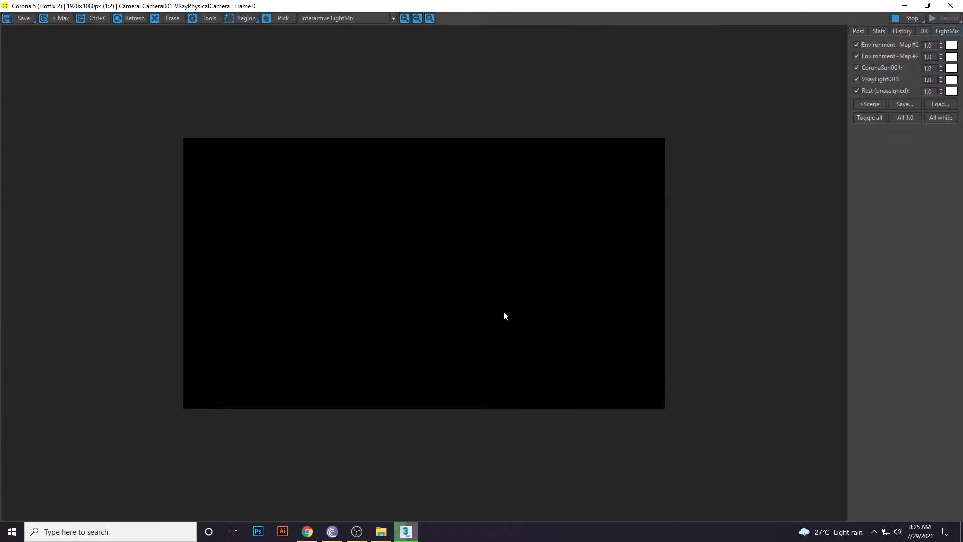
pyautogui.scroll(2, 504, 315)
pyautogui.scroll(-1, 503, 315)
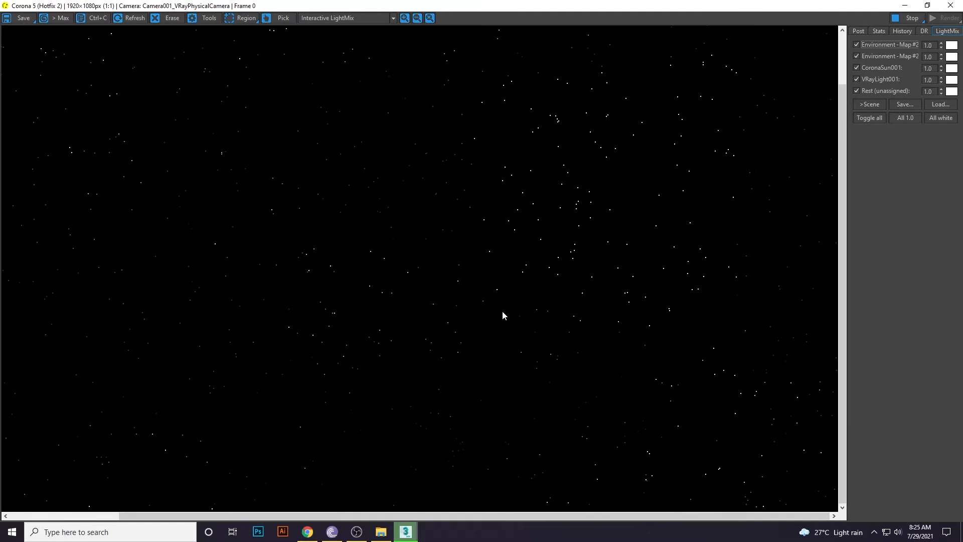
pyautogui.scroll(-1, 503, 314)
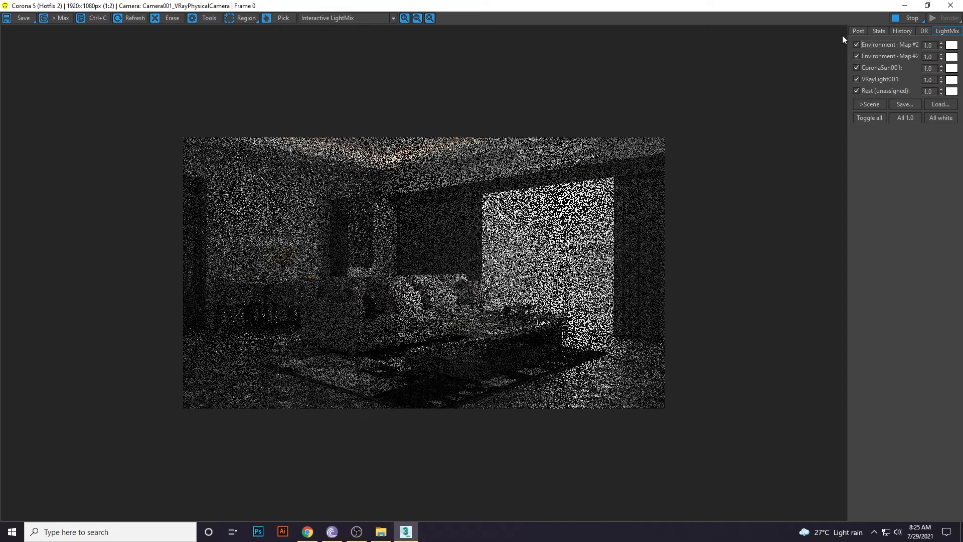
pyautogui.click(856, 31)
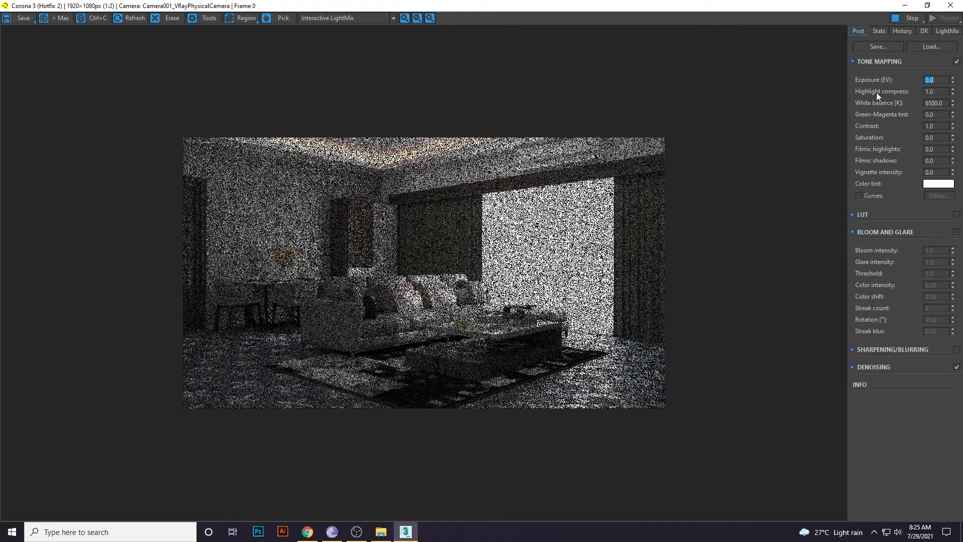
# Set highlight compression to 50 and contrast to 2 in the Post tab.
pyautogui.doubleClick(940, 91)
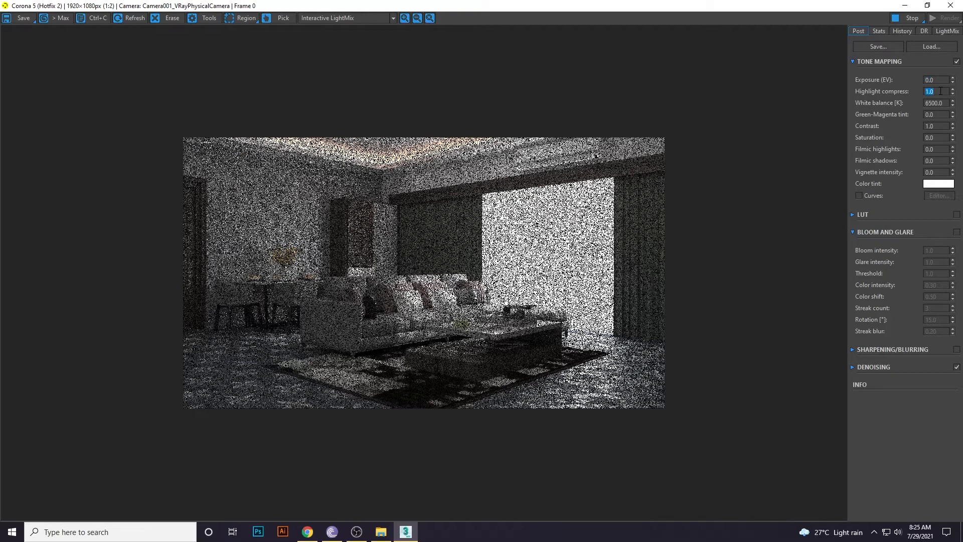
pyautogui.write('50')
pyautogui.press('Return')
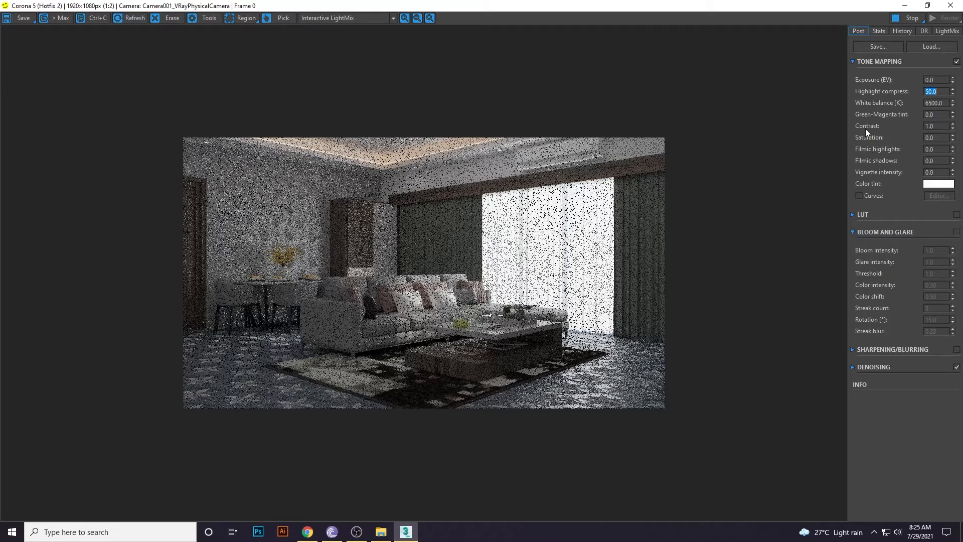
pyautogui.click(935, 128)
pyautogui.write('2')
pyautogui.press('Return')
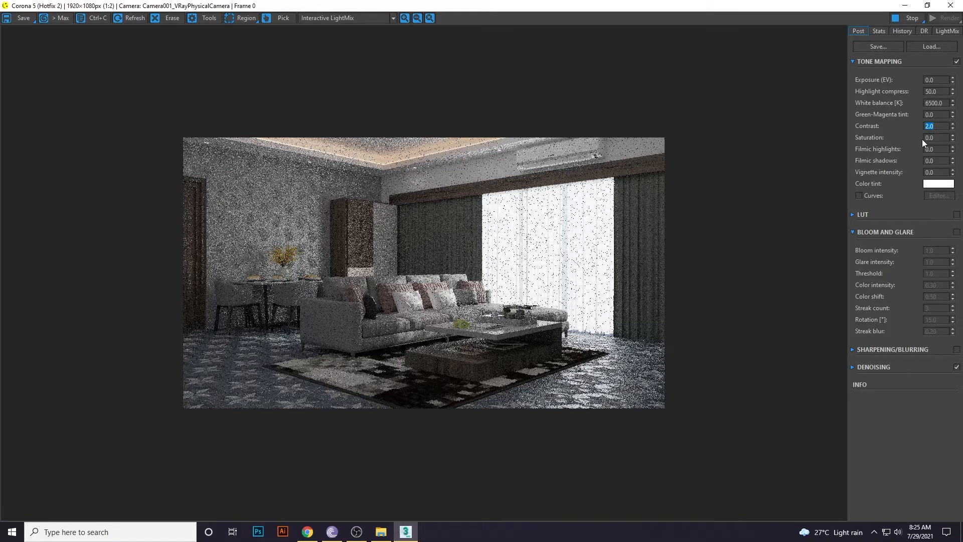
# Expand the LUT rollout and set Exposure (EV) to -1, correcting a mistyped -4.
pyautogui.click(852, 214)
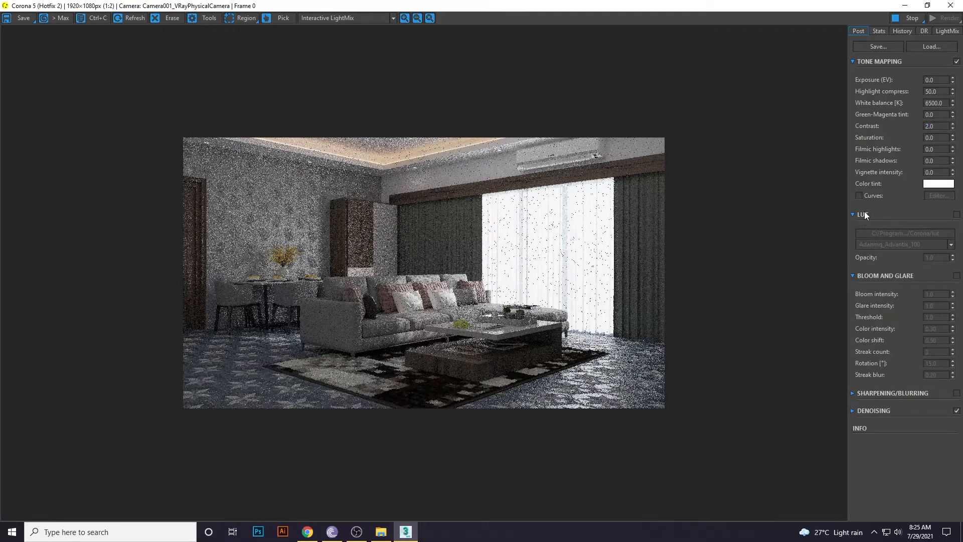
pyautogui.doubleClick(938, 80)
pyautogui.write('-4')
pyautogui.press('Return')
pyautogui.click(938, 79)
pyautogui.write('-1')
pyautogui.press('Return')
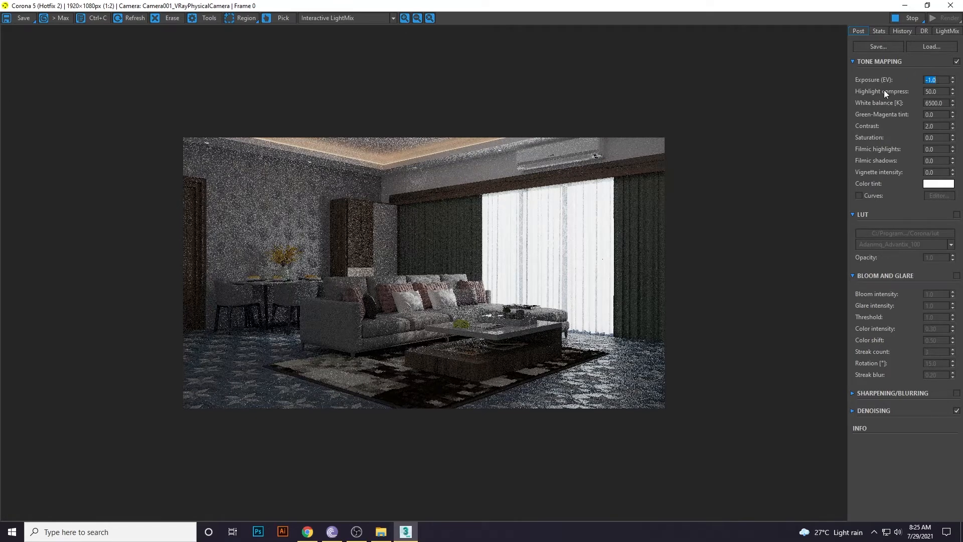
# Enable LUT grading with the Kim_Amlan graphic_02 preset.
pyautogui.click(957, 214)
pyautogui.click(936, 243)
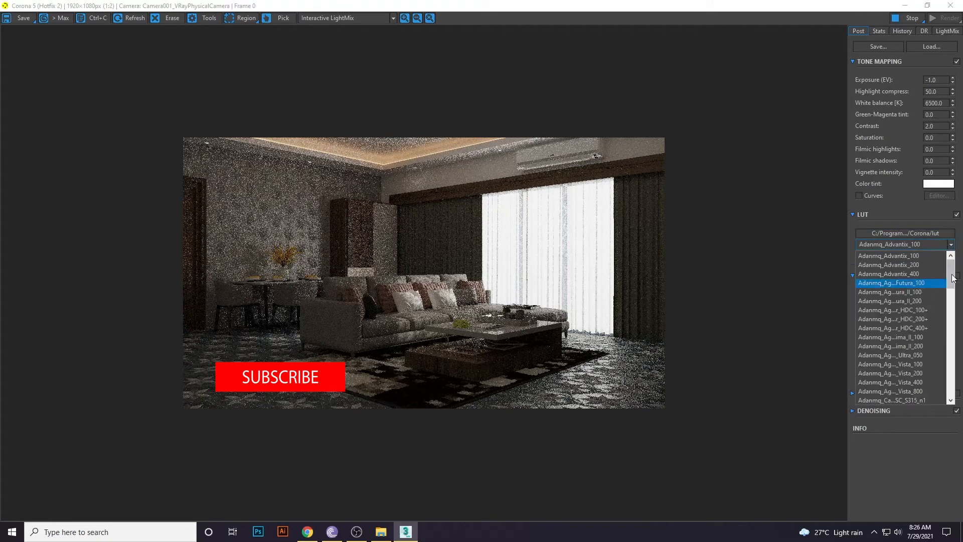
pyautogui.moveTo(950, 279); pyautogui.dragTo(950, 402)
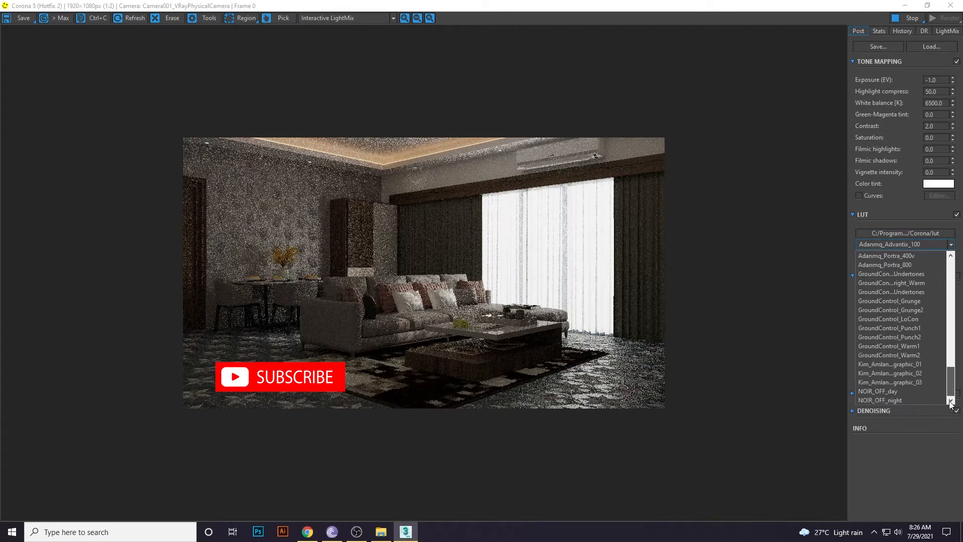
pyautogui.click(895, 374)
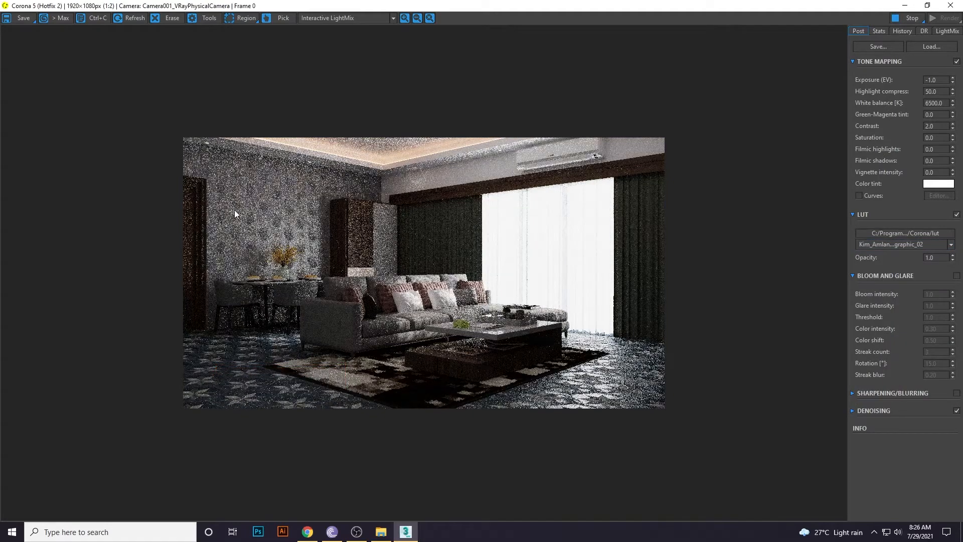
# Blend the LUT at 0.5 opacity and show the LightMix layer list.
pyautogui.doubleClick(941, 259)
pyautogui.write('0.5')
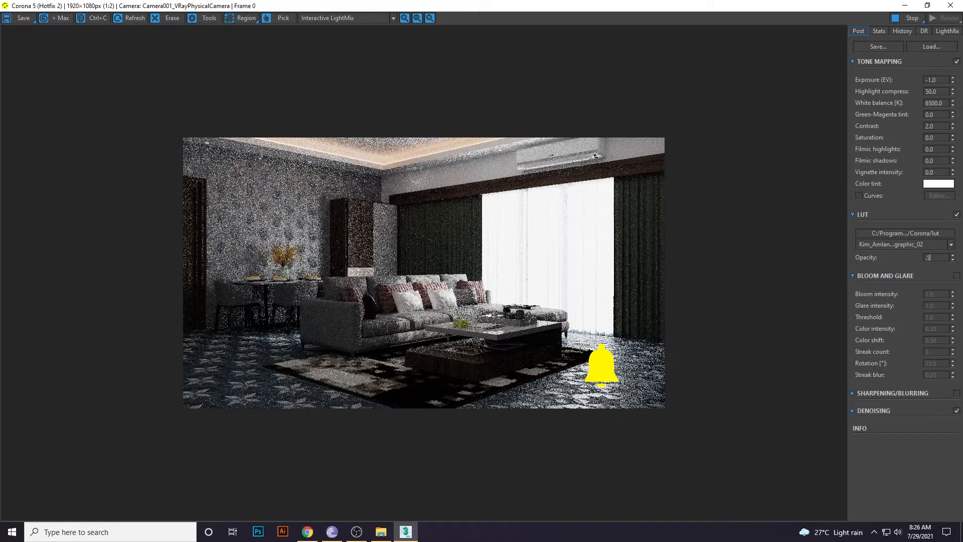
pyautogui.press('Return')
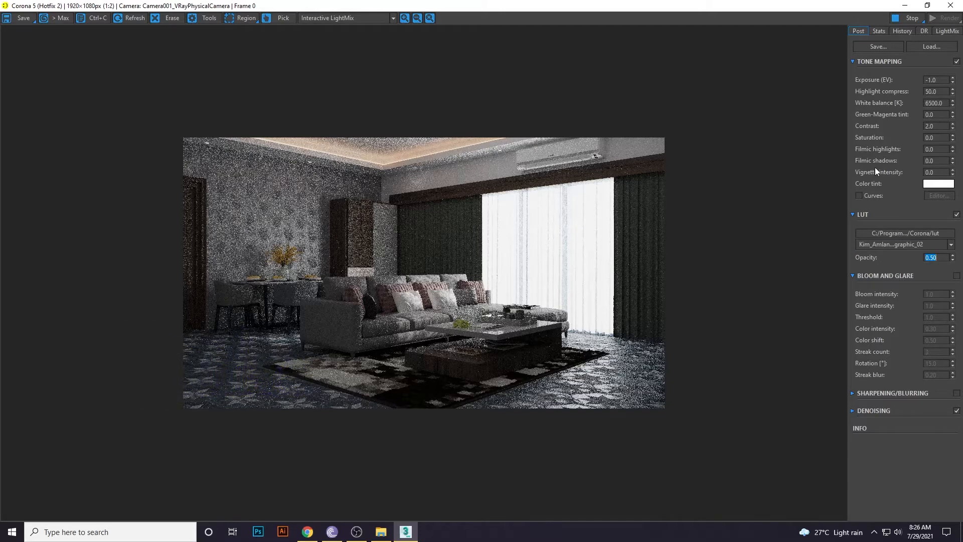
pyautogui.click(610, 281)
pyautogui.click(944, 32)
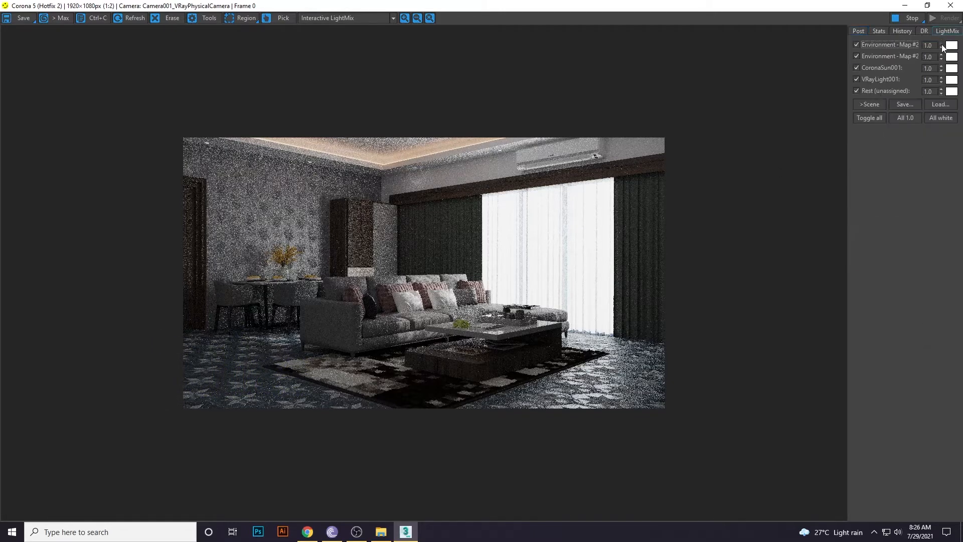
pyautogui.click(856, 68)
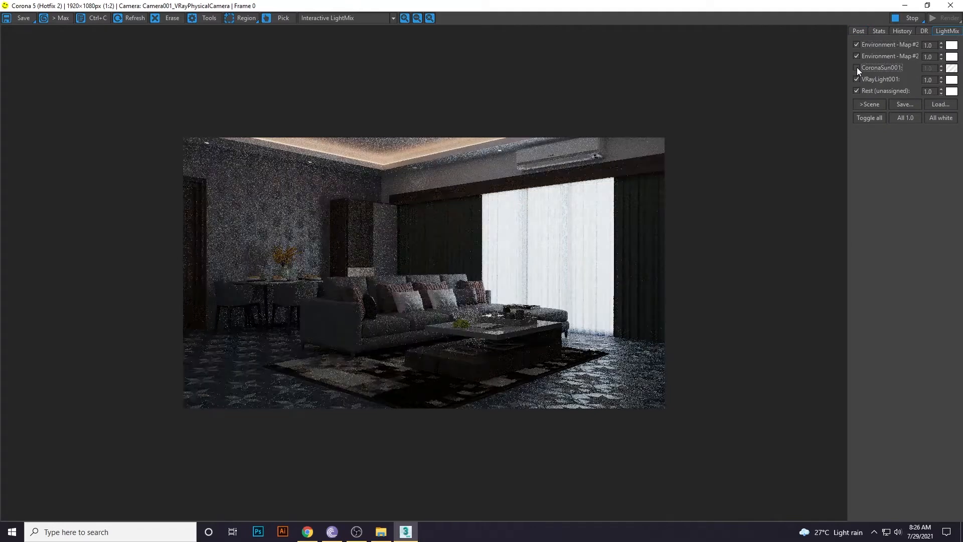
pyautogui.click(856, 68)
pyautogui.click(856, 67)
pyautogui.click(856, 67)
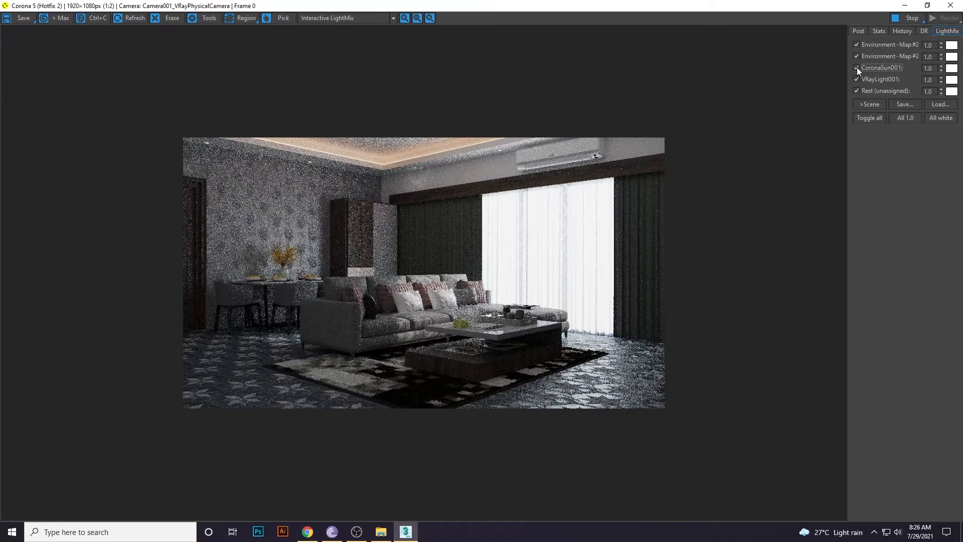
pyautogui.click(856, 91)
pyautogui.click(856, 90)
pyautogui.click(856, 79)
pyautogui.click(856, 79)
pyautogui.click(855, 79)
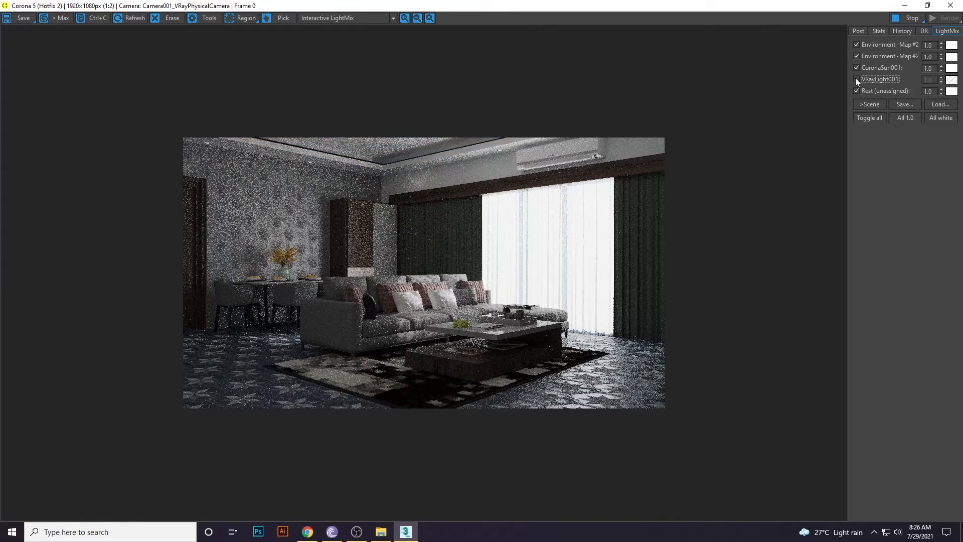
pyautogui.click(856, 79)
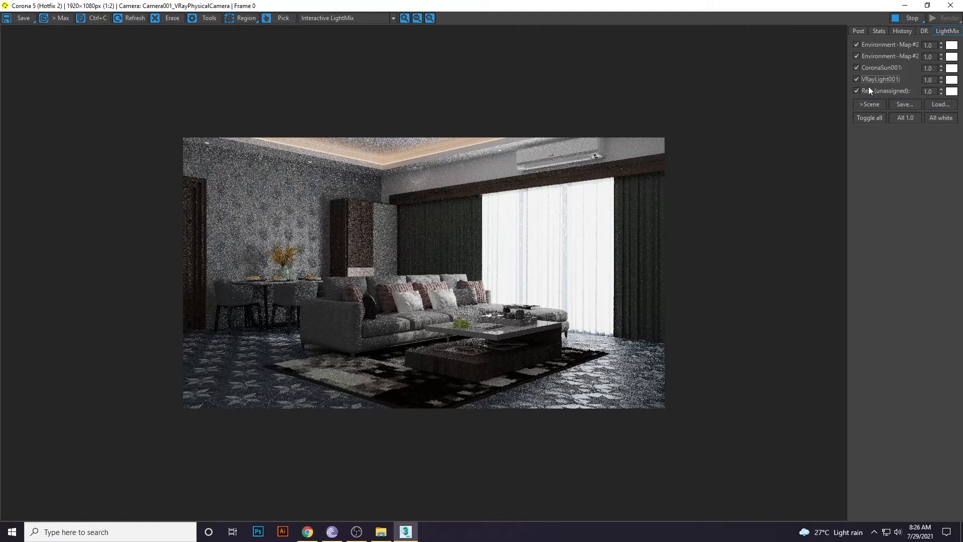
# Tint VRayLight001 orange at 2015 K and set its LightMix value to 0.5.
pyautogui.click(951, 79)
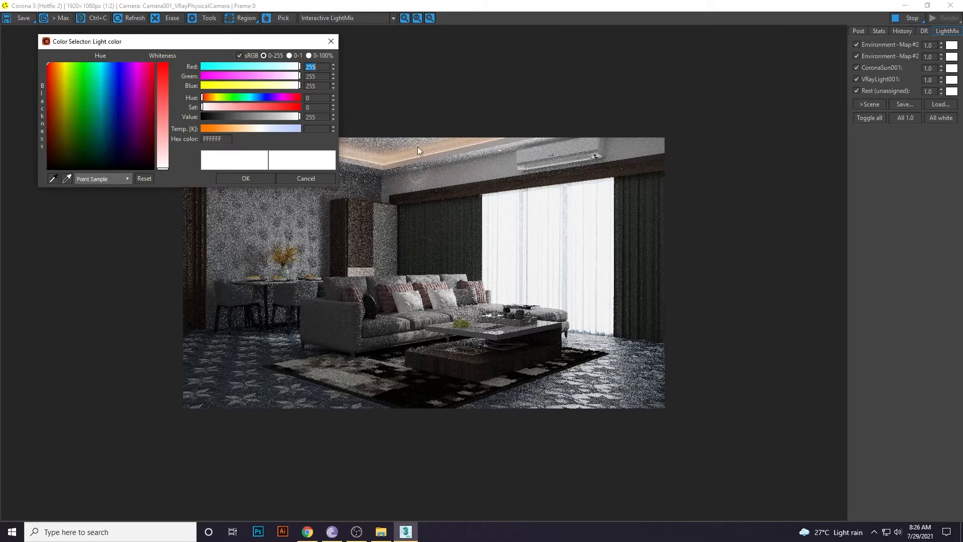
pyautogui.moveTo(235, 132); pyautogui.dragTo(217, 130)
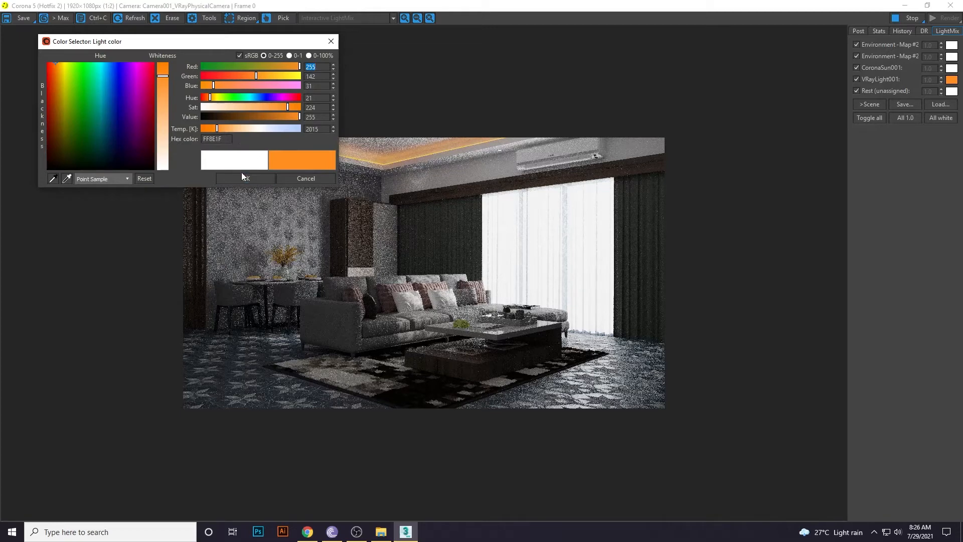
pyautogui.click(268, 179)
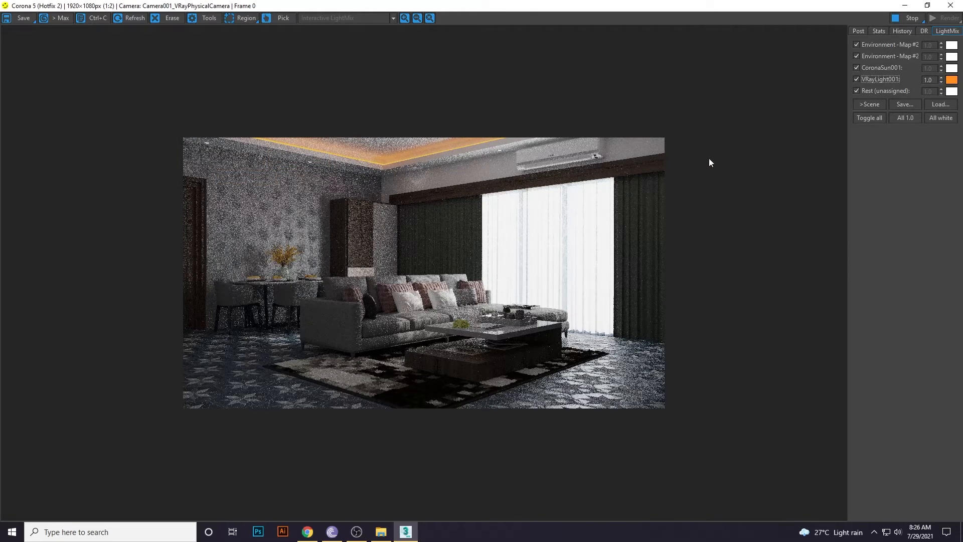
pyautogui.doubleClick(932, 81)
pyautogui.press('BackSpace')
pyautogui.write('.5')
pyautogui.press('Return')
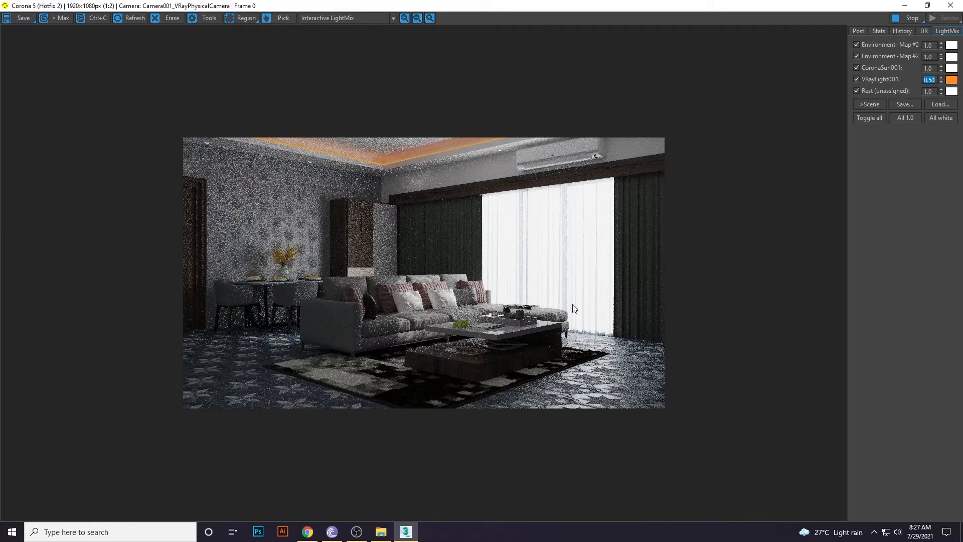
# Raise CoronaSun001's LightMix intensity to 1.5.
pyautogui.scroll(1, 450, 333)
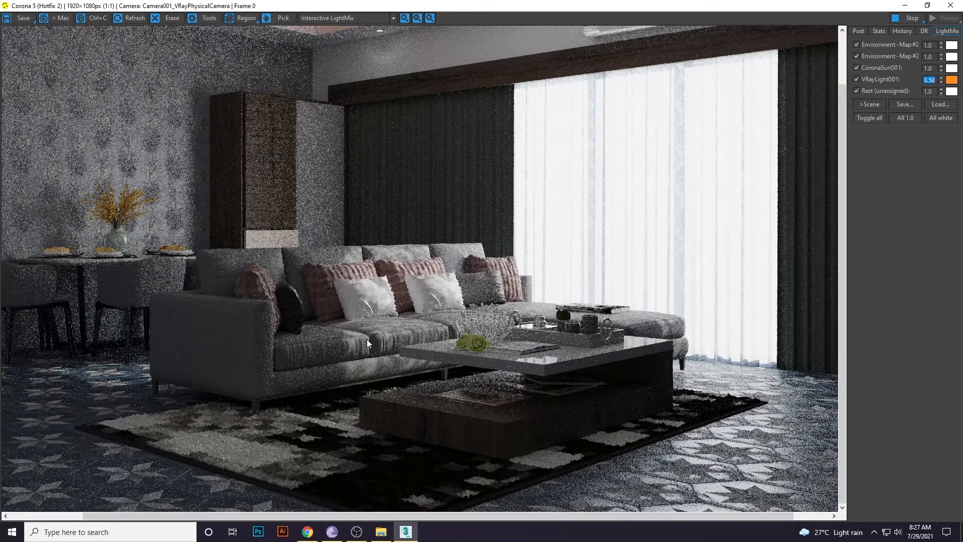
pyautogui.scroll(-1, 428, 354)
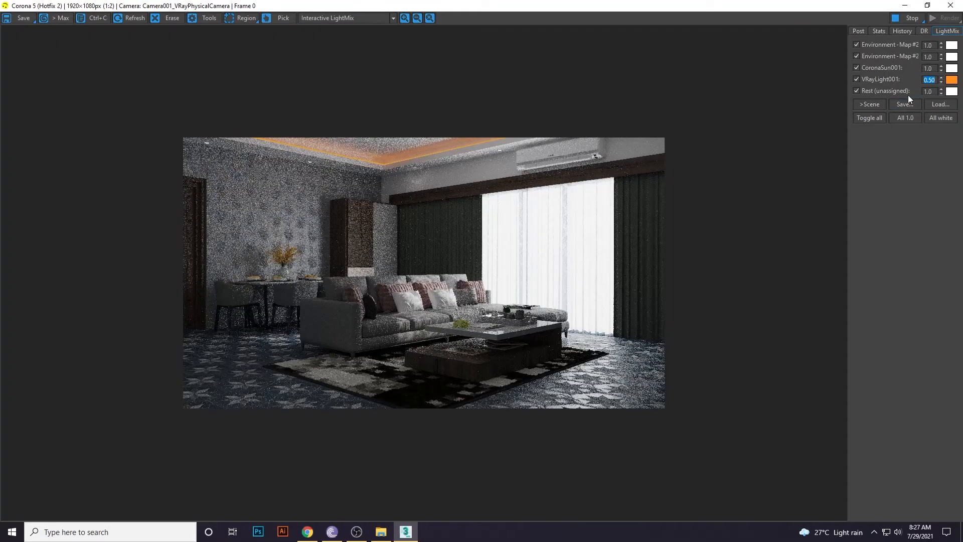
pyautogui.doubleClick(927, 69)
pyautogui.write('1.5')
pyautogui.press('Return')
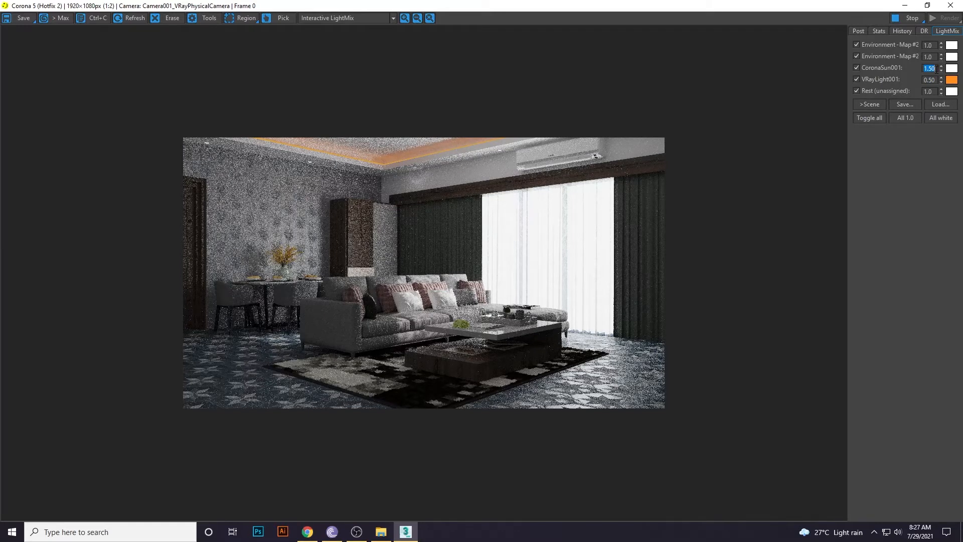
pyautogui.click(856, 91)
pyautogui.click(855, 90)
pyautogui.click(855, 90)
pyautogui.click(857, 90)
pyautogui.click(856, 91)
pyautogui.click(856, 90)
pyautogui.click(933, 93)
pyautogui.doubleClick(934, 93)
pyautogui.write('50')
pyautogui.press('Return')
pyautogui.click(952, 91)
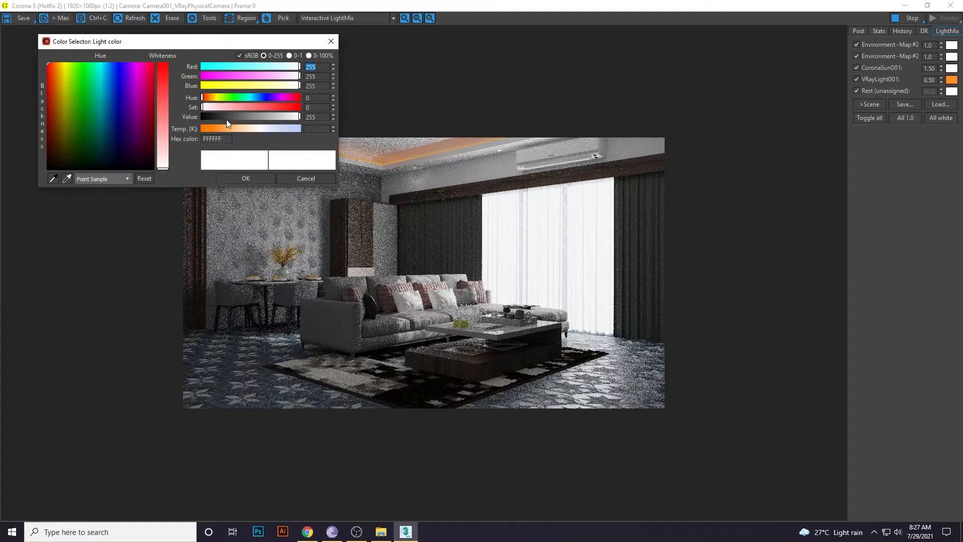
pyautogui.click(230, 128)
pyautogui.moveTo(229, 128); pyautogui.dragTo(219, 128)
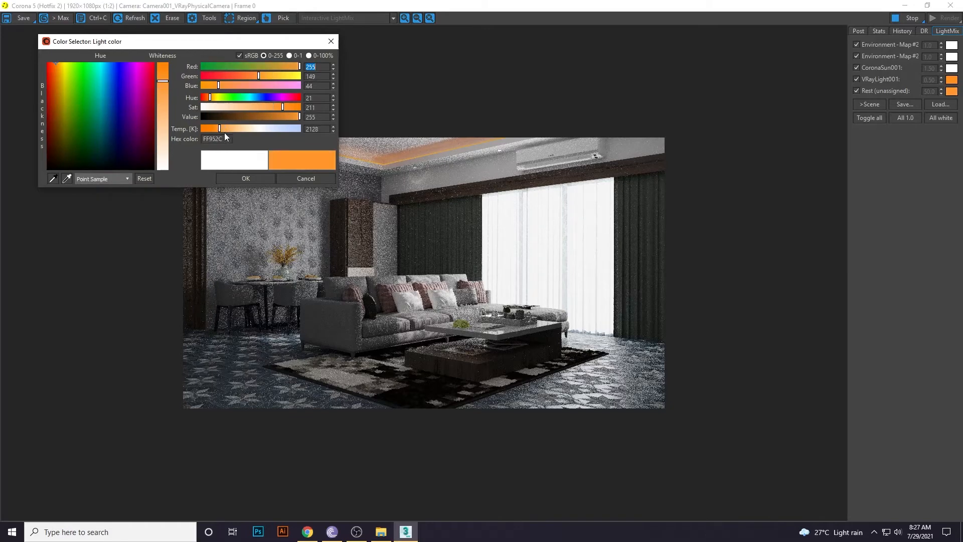
pyautogui.click(246, 178)
pyautogui.scroll(1, 199, 142)
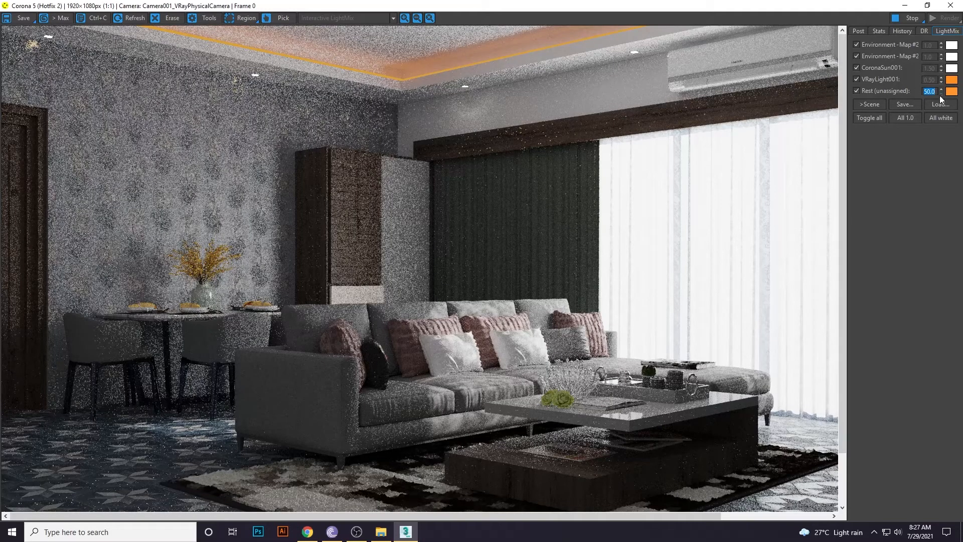
pyautogui.write('20')
pyautogui.press('Return')
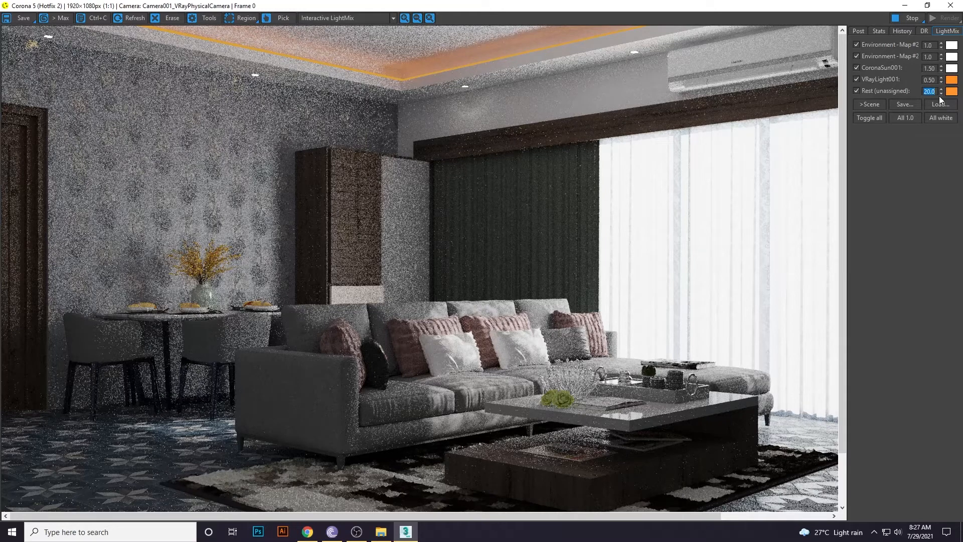
pyautogui.scroll(-1, 539, 213)
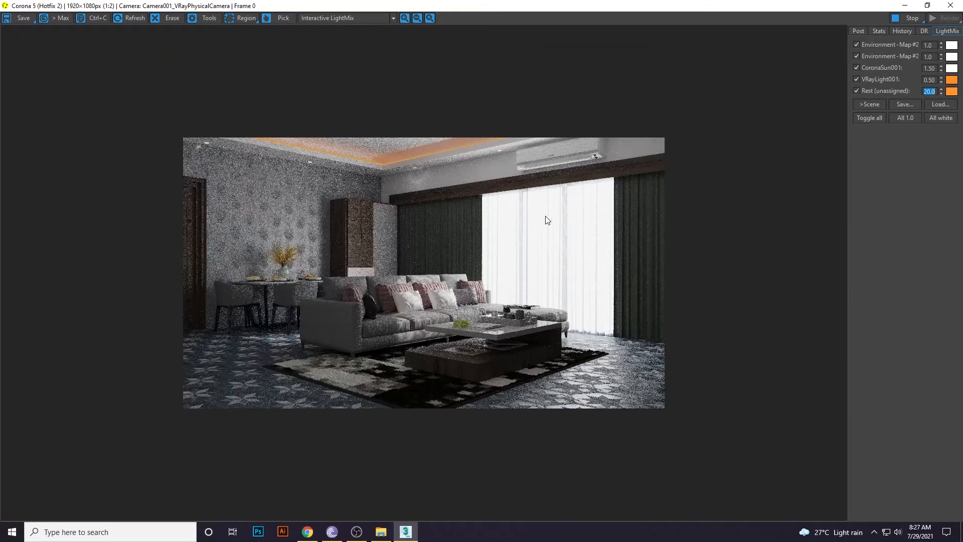
pyautogui.scroll(1, 414, 190)
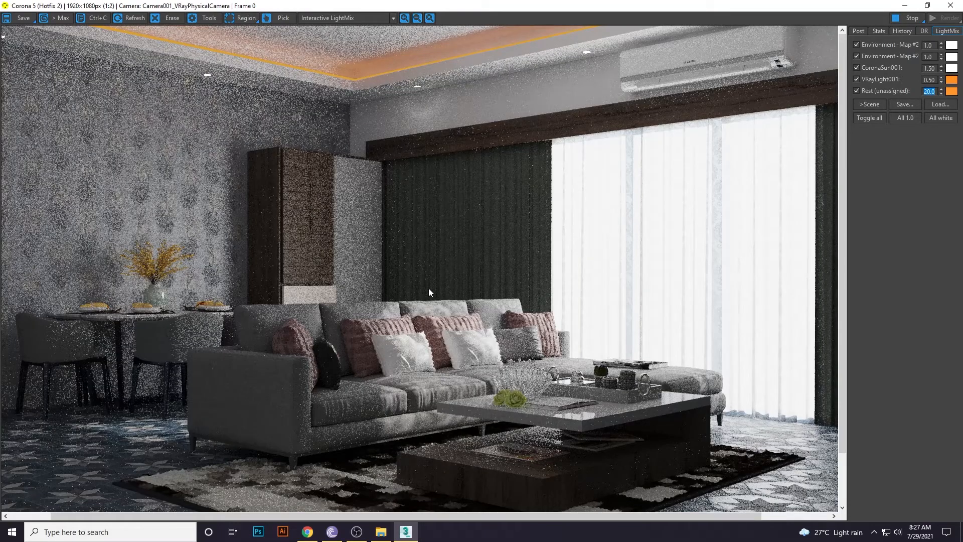
pyautogui.scroll(-1, 429, 289)
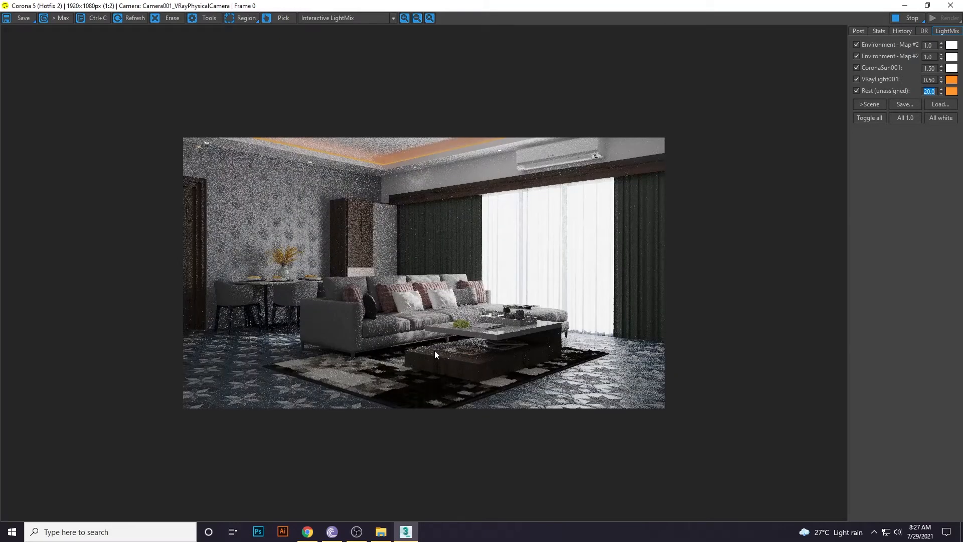
pyautogui.scroll(1, 511, 310)
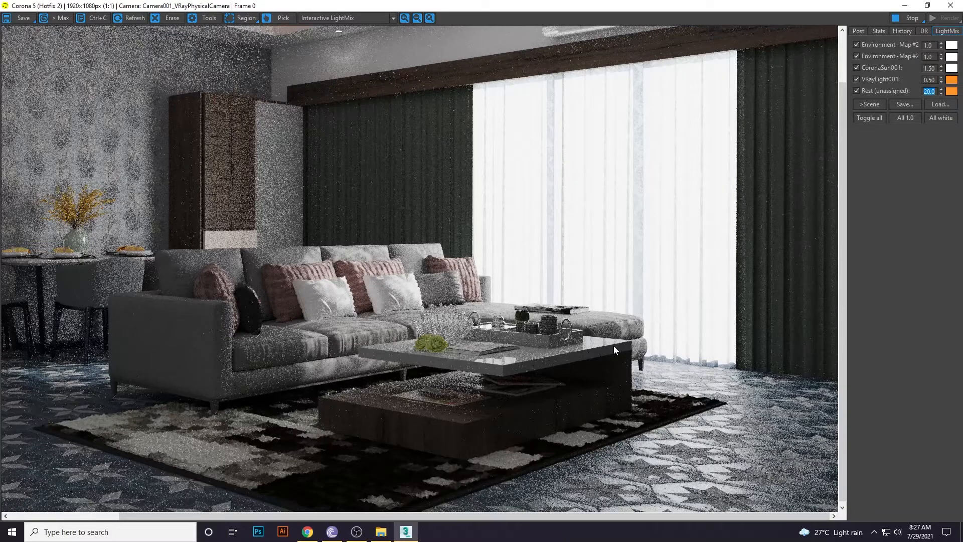
pyautogui.scroll(-1, 602, 381)
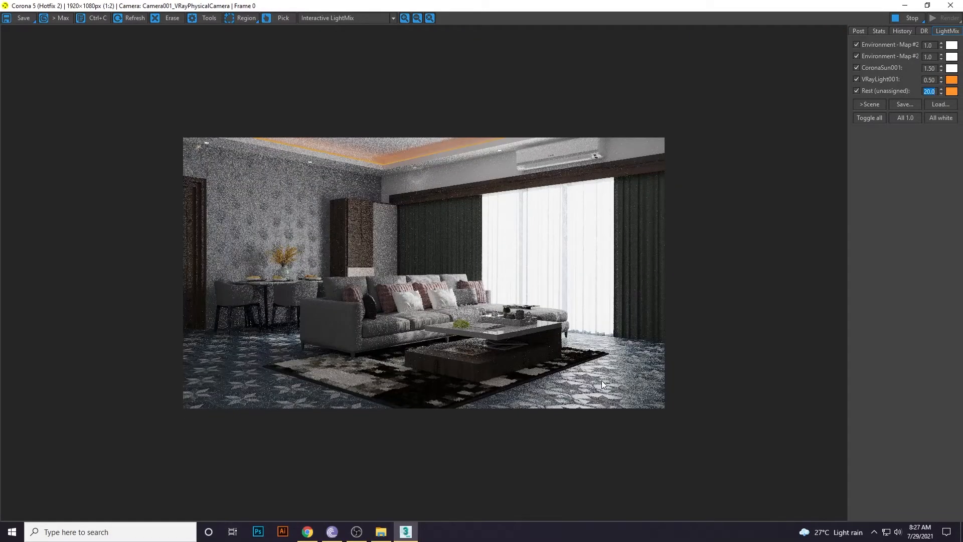
pyautogui.scroll(1, 482, 339)
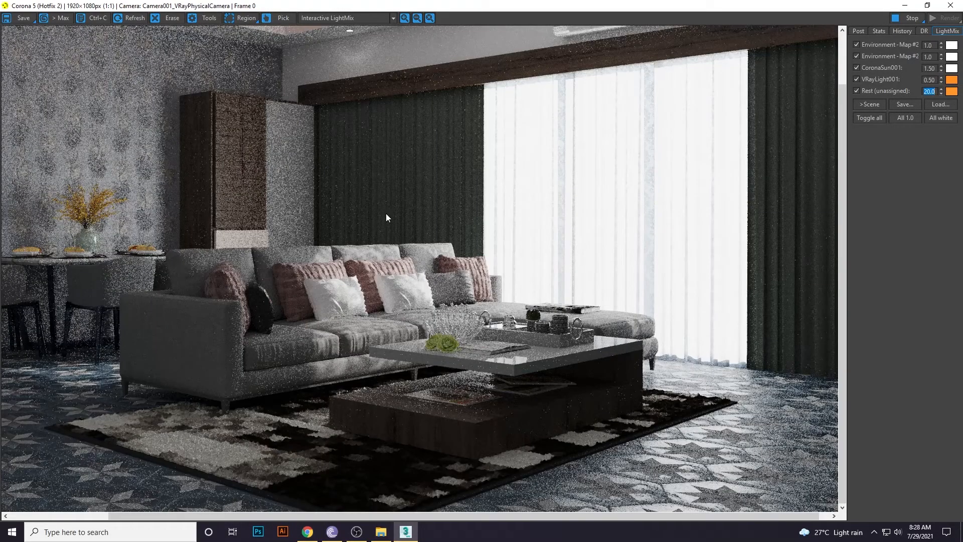
pyautogui.scroll(-1, 287, 201)
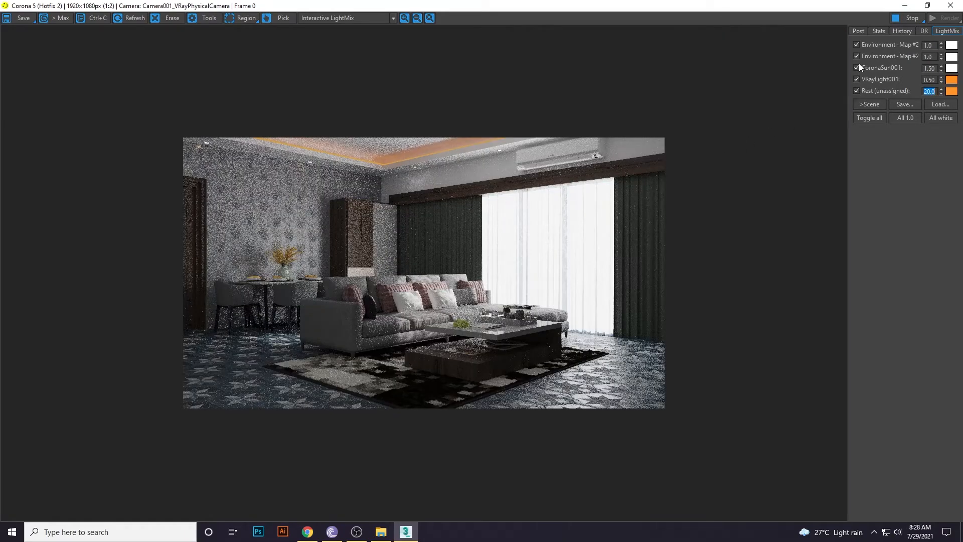
# Warm the first Environment-Map light to about 5059 K and compare it on and off.
pyautogui.click(952, 45)
pyautogui.moveTo(260, 131); pyautogui.dragTo(248, 129)
pyautogui.click(246, 178)
pyautogui.click(856, 56)
pyautogui.click(857, 44)
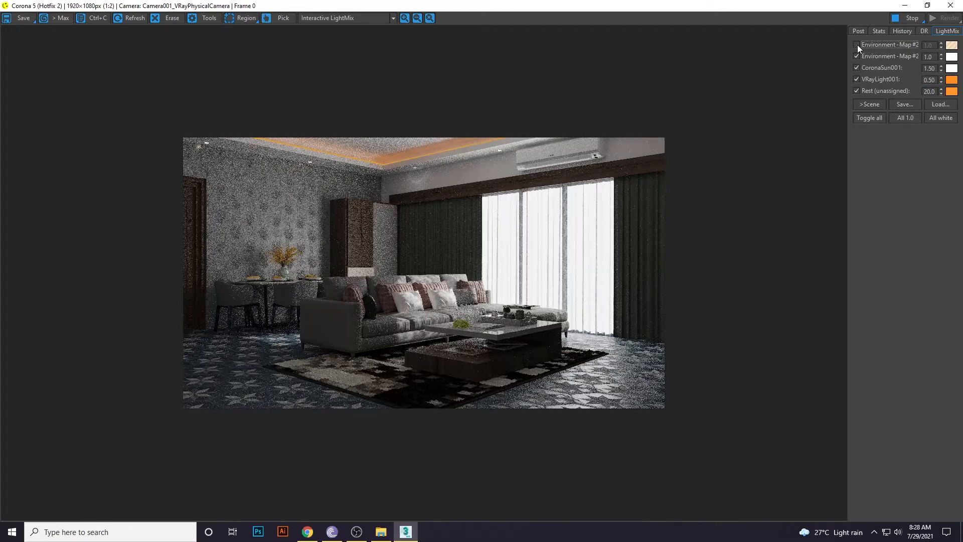
pyautogui.click(856, 44)
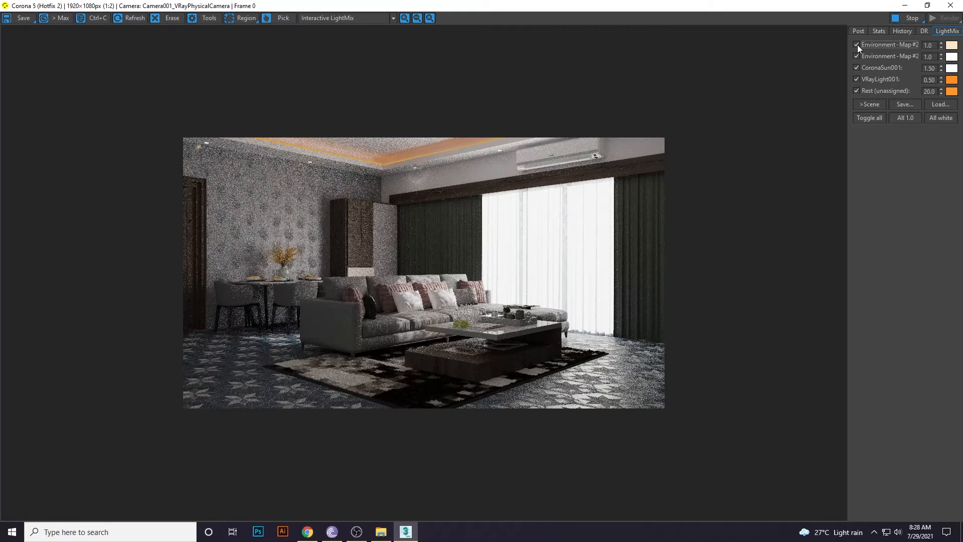
# Switch the second environment light on and set its intensity to 5.0 after trying 10.
pyautogui.scroll(1, 642, 273)
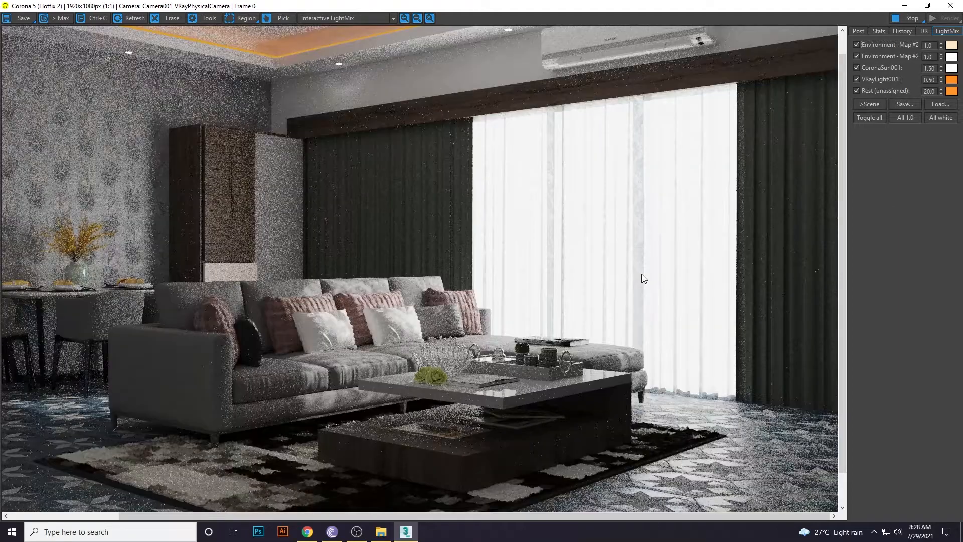
pyautogui.scroll(1, 642, 274)
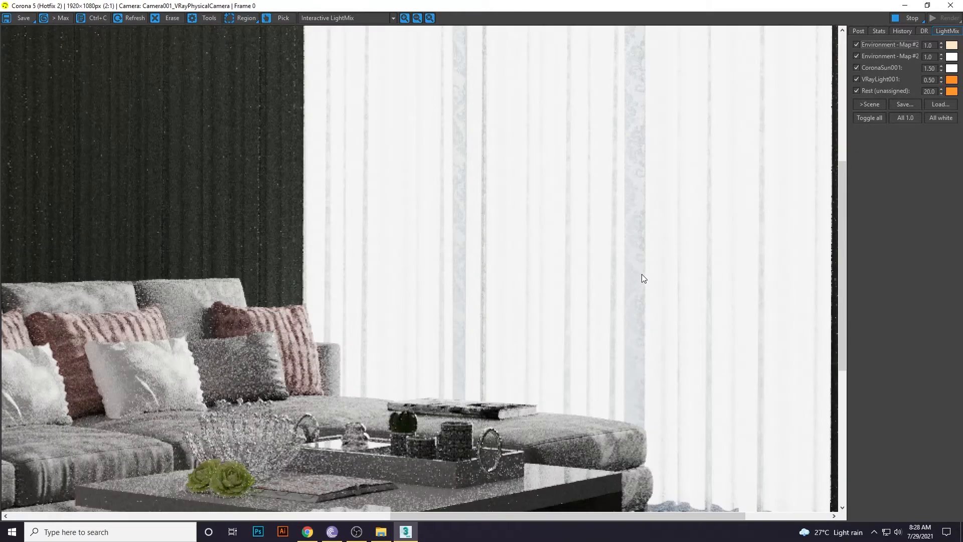
pyautogui.scroll(-1, 642, 274)
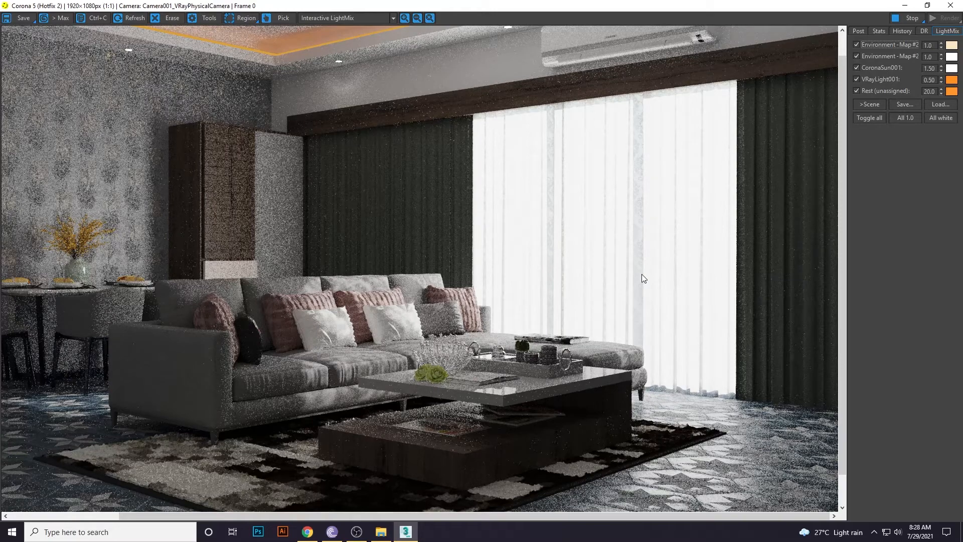
pyautogui.scroll(-1, 641, 274)
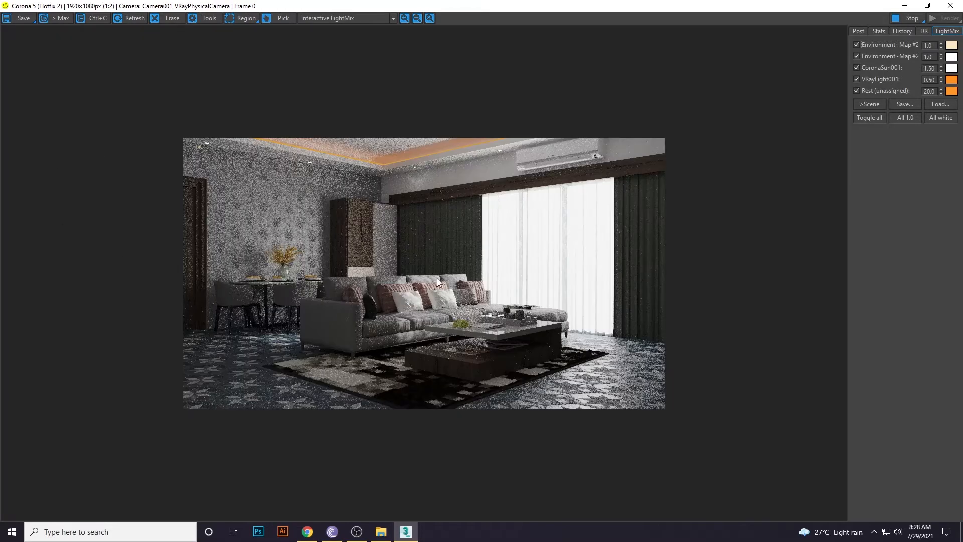
pyautogui.scroll(2, 452, 338)
pyautogui.scroll(-1, 452, 338)
pyautogui.scroll(-1, 451, 338)
pyautogui.click(855, 57)
pyautogui.click(855, 56)
pyautogui.click(855, 56)
pyautogui.click(855, 57)
pyautogui.click(855, 56)
pyautogui.click(855, 57)
pyautogui.click(855, 57)
pyautogui.click(855, 57)
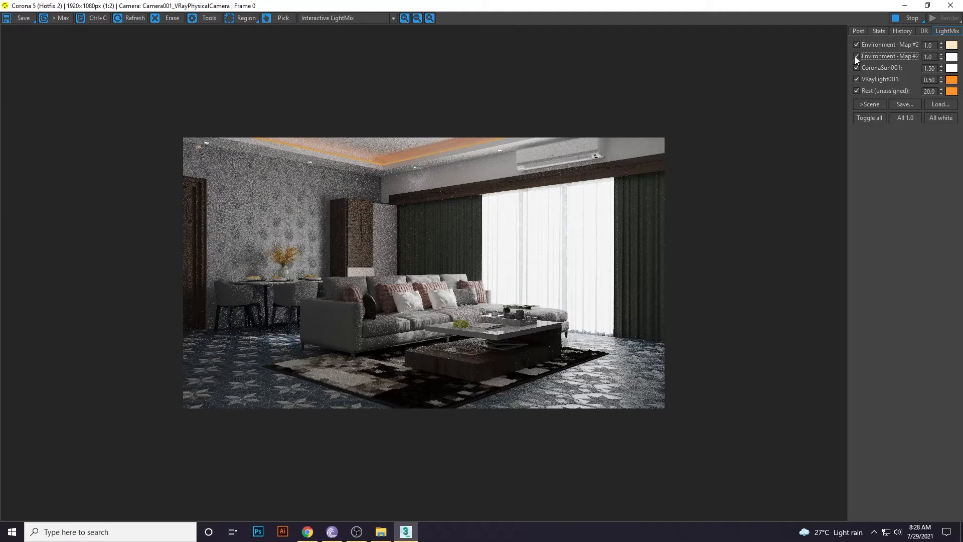
pyautogui.doubleClick(933, 57)
pyautogui.write('10')
pyautogui.press('Return')
pyautogui.write('5')
pyautogui.press('Return')
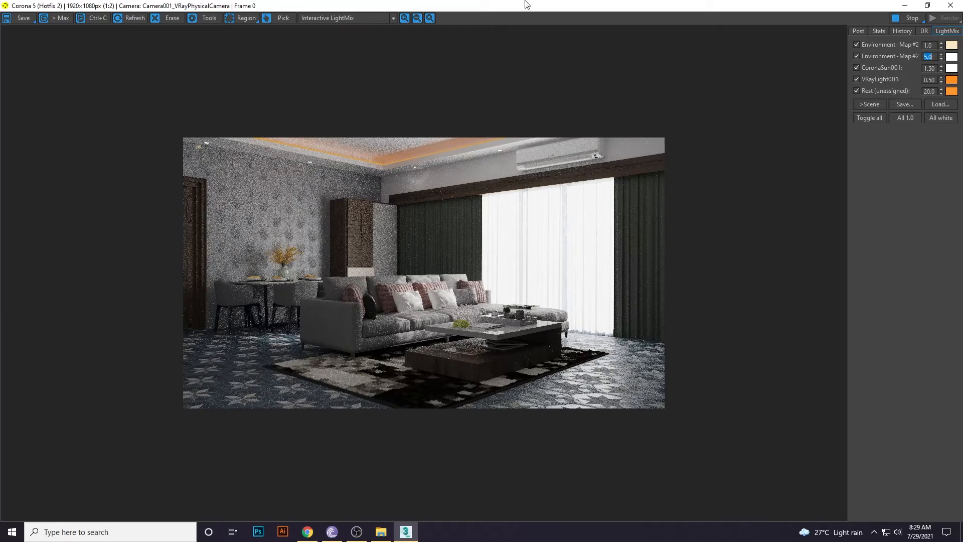
# Close the frame buffer, rendering progress window and Render Setup.
pyautogui.moveTo(526, 5); pyautogui.dragTo(420, 192)
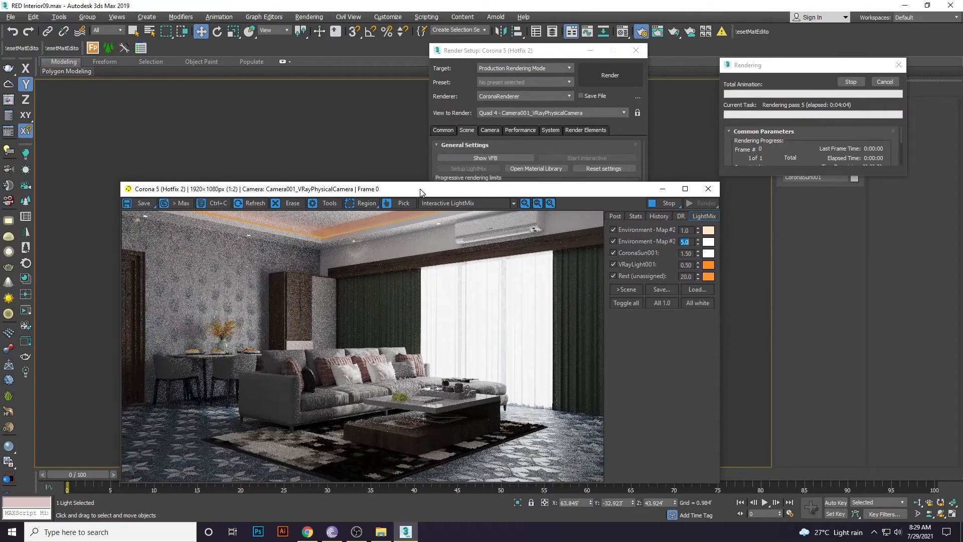
pyautogui.click(708, 188)
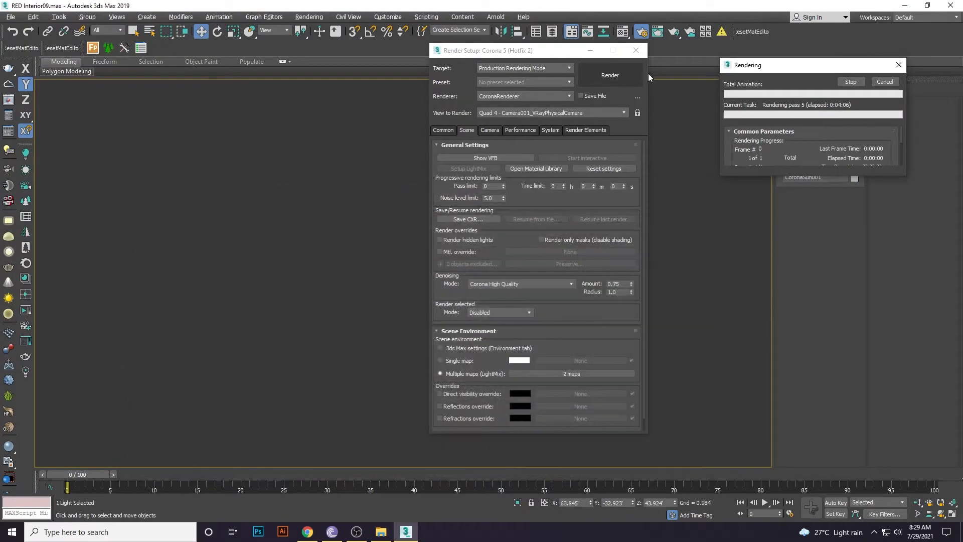
pyautogui.click(850, 81)
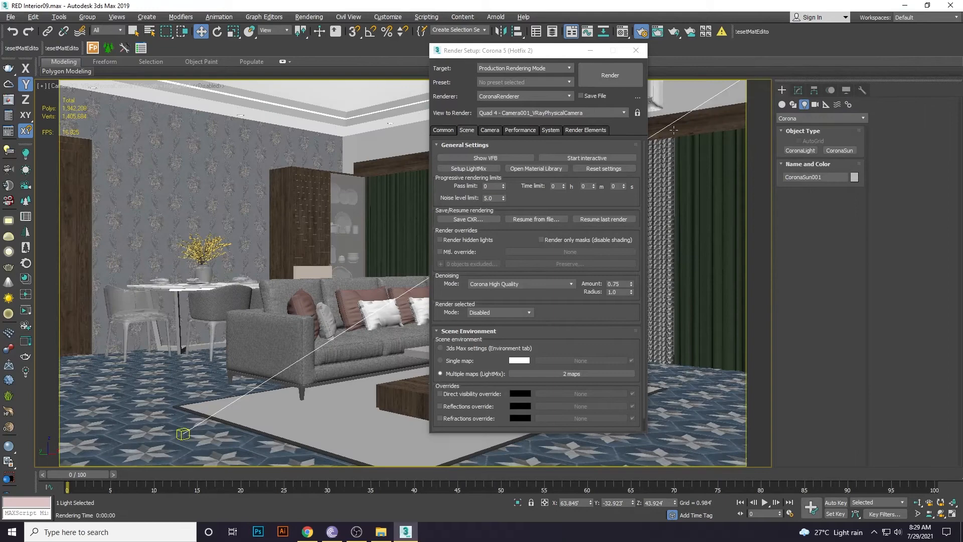
pyautogui.click(636, 51)
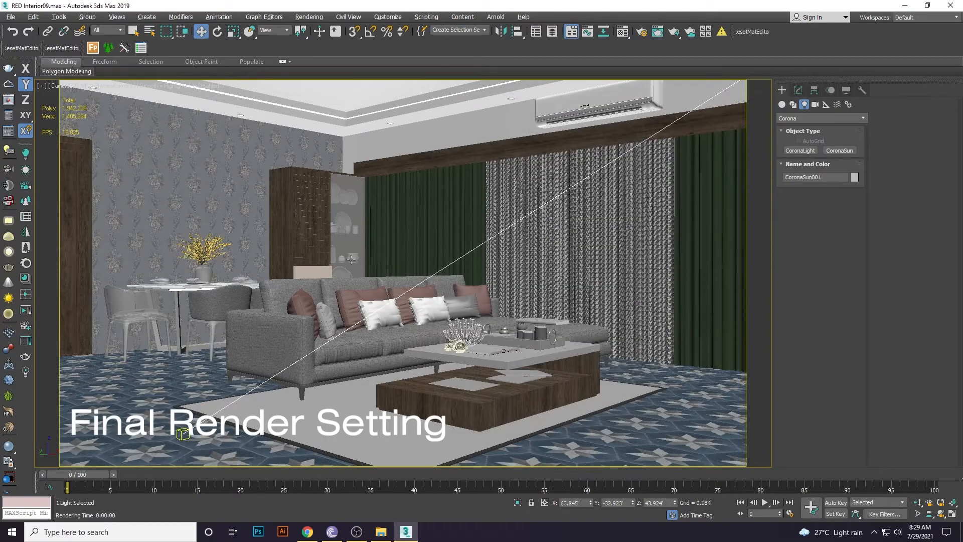
# In Render Setup's Common tab, set output width to 3001 (height 1688) and disable displacement.
pyautogui.click(636, 33)
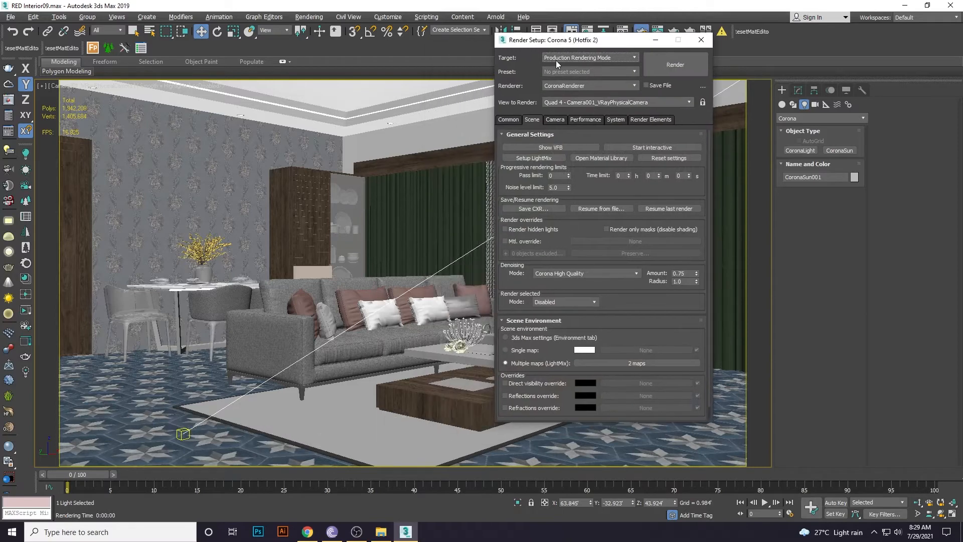
pyautogui.click(507, 119)
pyautogui.click(530, 120)
pyautogui.doubleClick(559, 187)
pyautogui.click(508, 120)
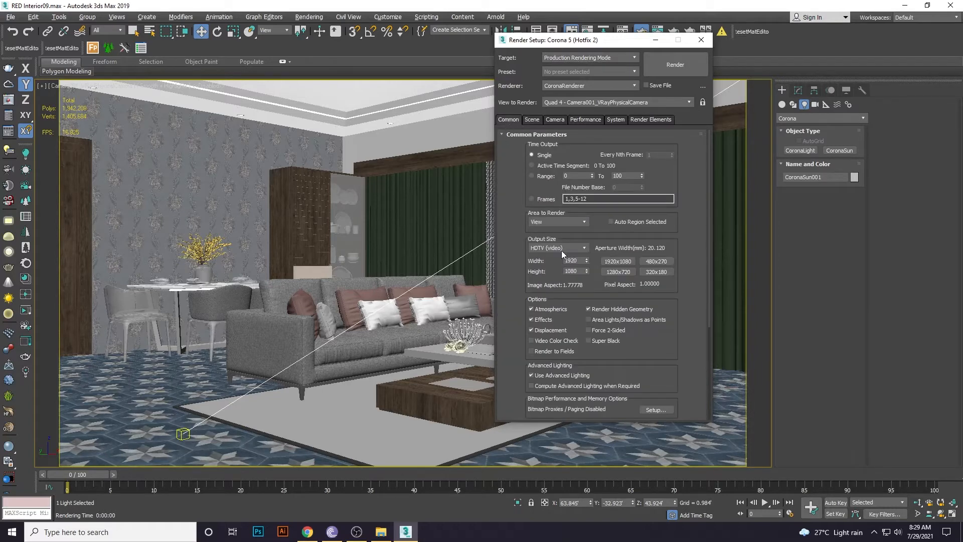
pyautogui.doubleClick(578, 260)
pyautogui.write('3001')
pyautogui.press('Return')
pyautogui.click(531, 329)
pyautogui.moveTo(654, 366); pyautogui.dragTo(657, 265)
pyautogui.moveTo(662, 228); pyautogui.dragTo(666, 315)
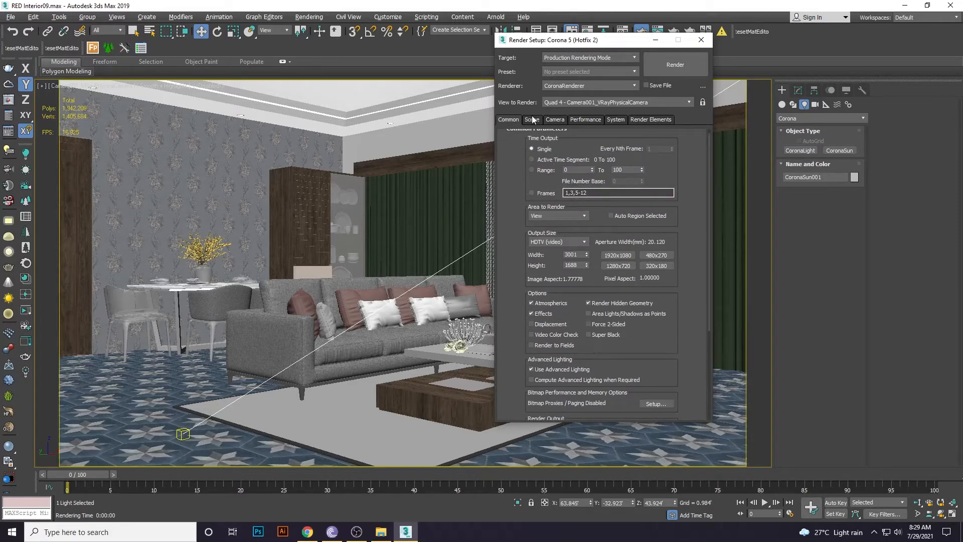
# Review the Camera, System and Render Elements tabs, then start the final render.
pyautogui.click(556, 119)
pyautogui.click(615, 119)
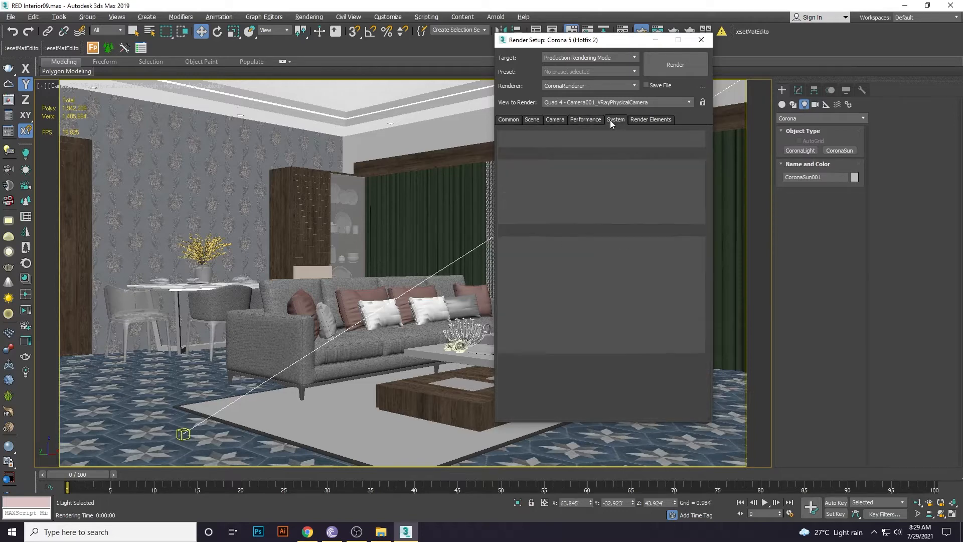
pyautogui.click(631, 121)
pyautogui.click(510, 120)
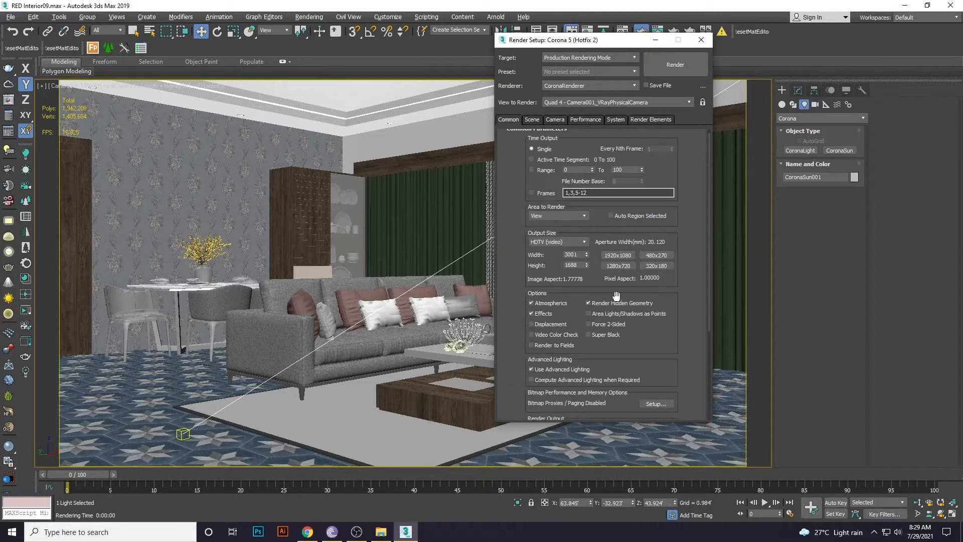
pyautogui.moveTo(652, 346); pyautogui.dragTo(651, 309)
pyautogui.click(679, 68)
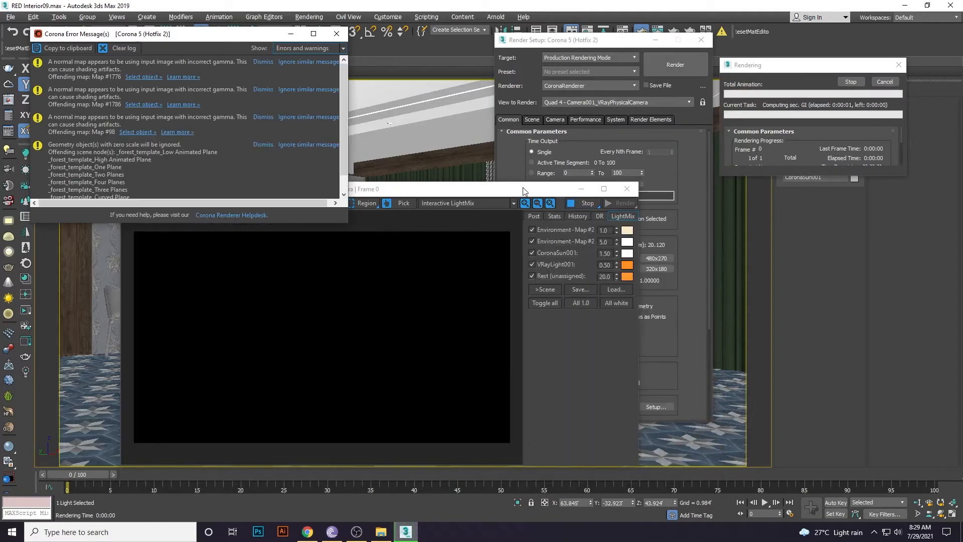
# Maximize the frame buffer and zoom in and out to check noise as the 3001×1688 render refines.
pyautogui.doubleClick(522, 188)
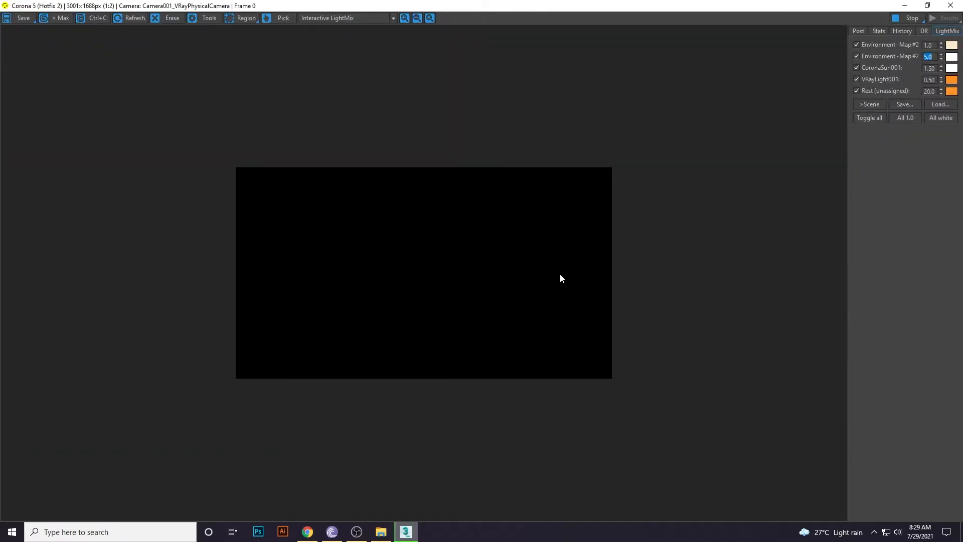
pyautogui.scroll(1, 560, 275)
pyautogui.scroll(1, 567, 273)
pyautogui.scroll(-1, 569, 273)
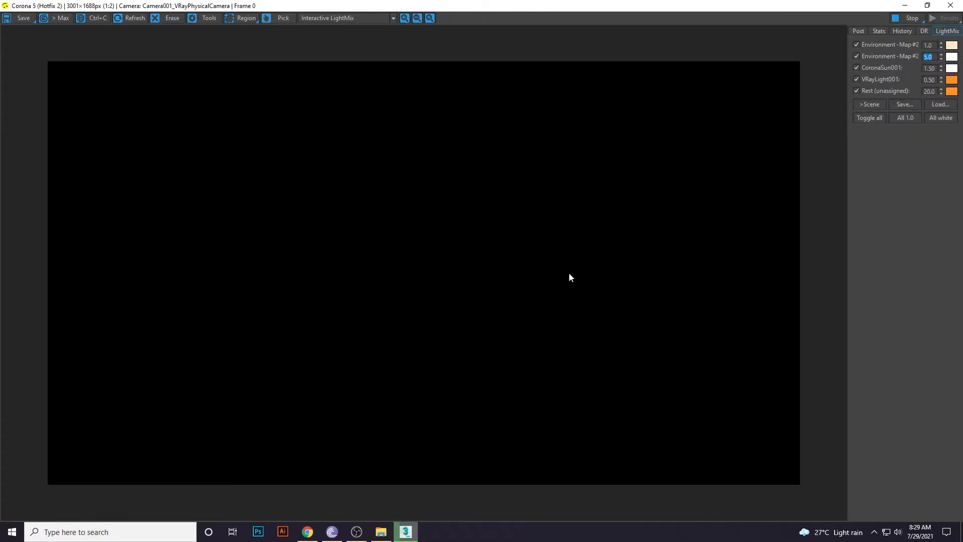
pyautogui.scroll(-1, 569, 273)
pyautogui.scroll(1, 569, 273)
pyautogui.scroll(-1, 568, 277)
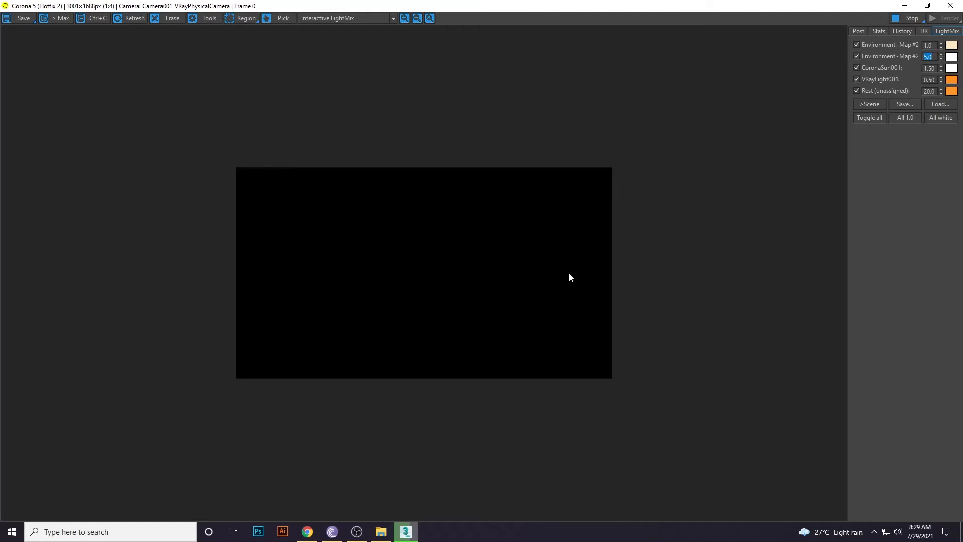
pyautogui.moveTo(554, 5); pyautogui.dragTo(536, 75)
pyautogui.doubleClick(536, 74)
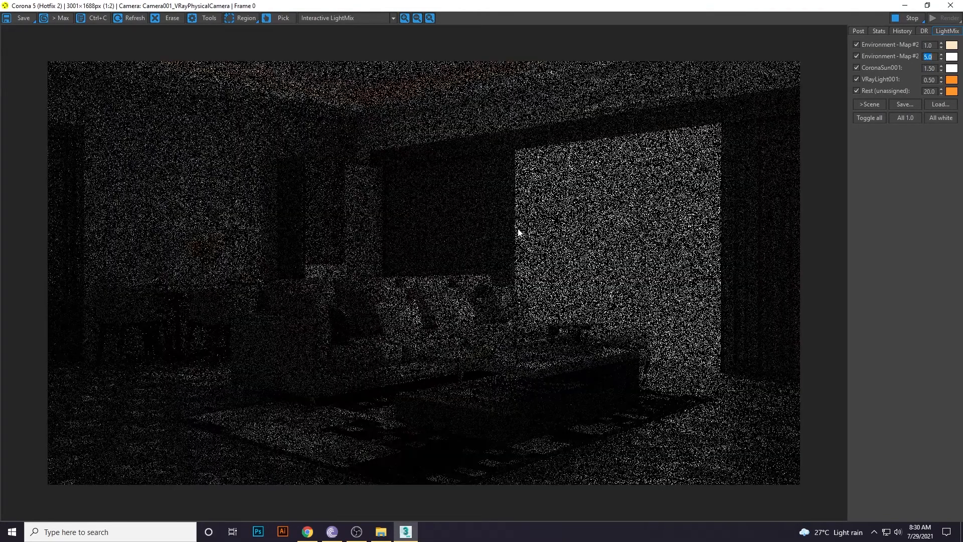
pyautogui.scroll(1, 518, 233)
pyautogui.scroll(-2, 518, 233)
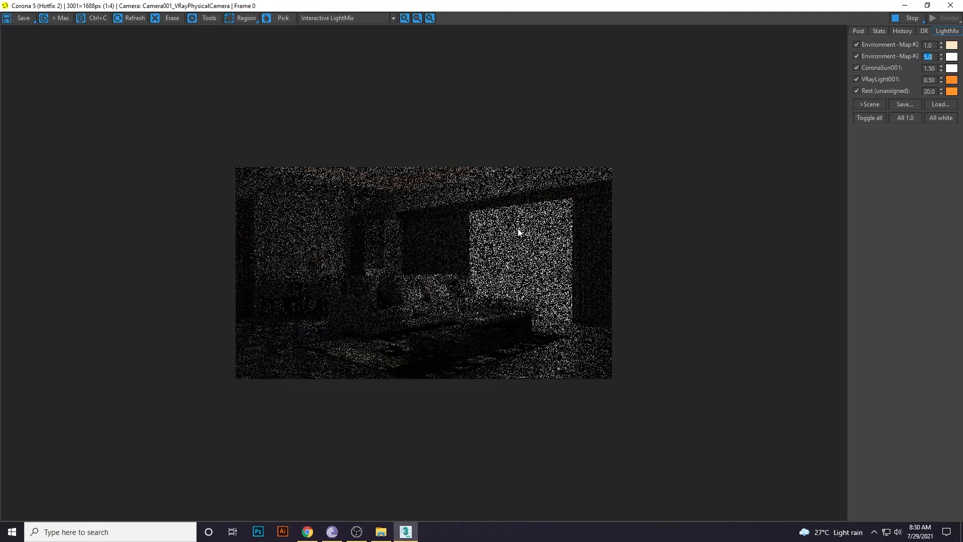
pyautogui.scroll(1, 518, 233)
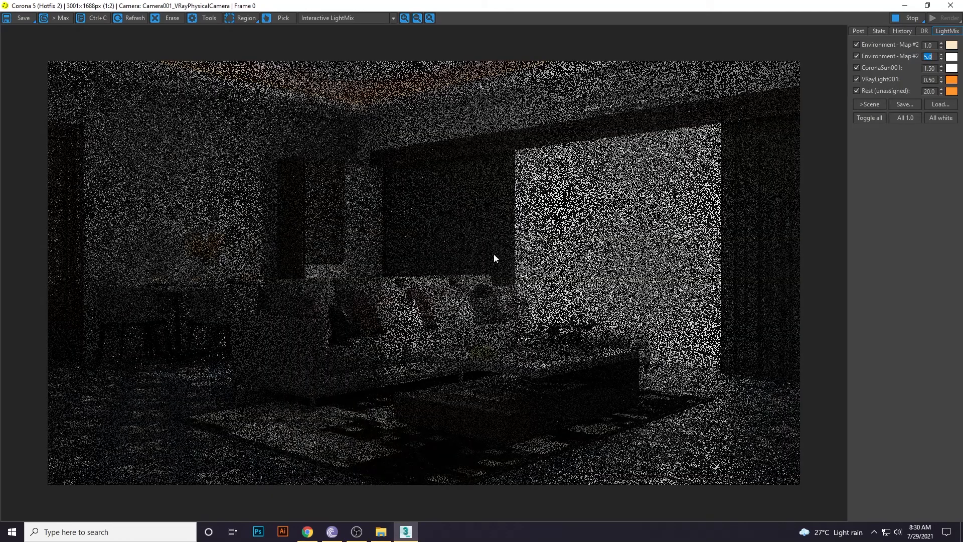
pyautogui.scroll(-1, 414, 404)
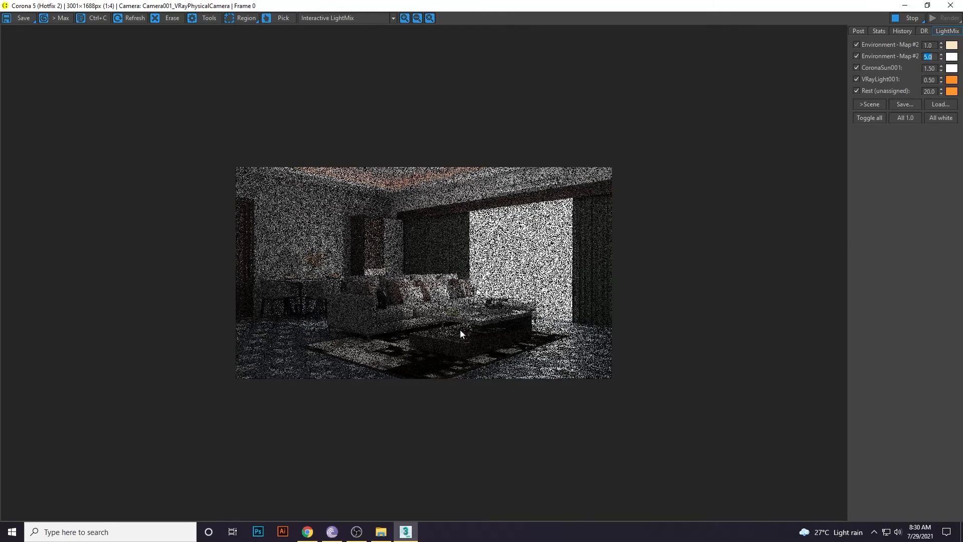
pyautogui.scroll(1, 459, 330)
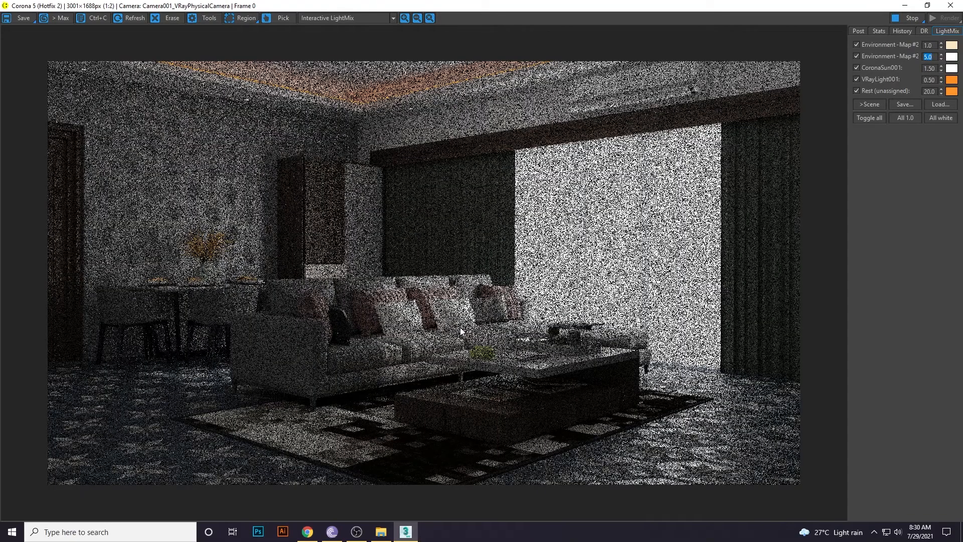
pyautogui.scroll(-1, 451, 329)
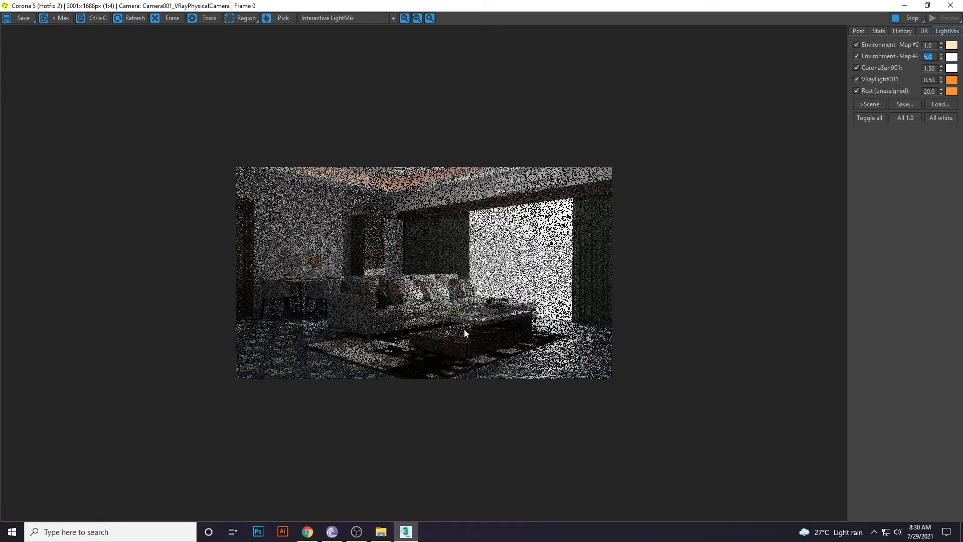
pyautogui.scroll(1, 465, 329)
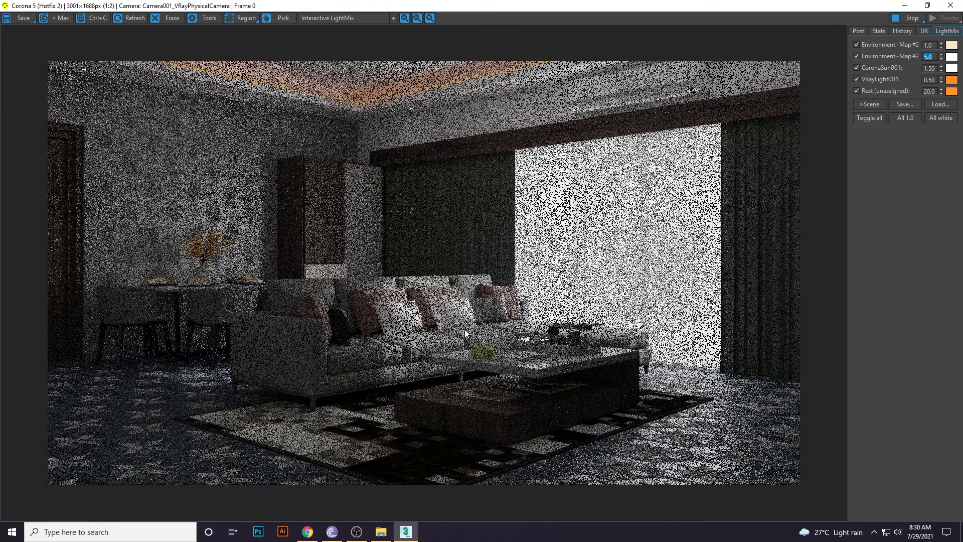
pyautogui.scroll(-1, 464, 329)
pyautogui.scroll(1, 474, 342)
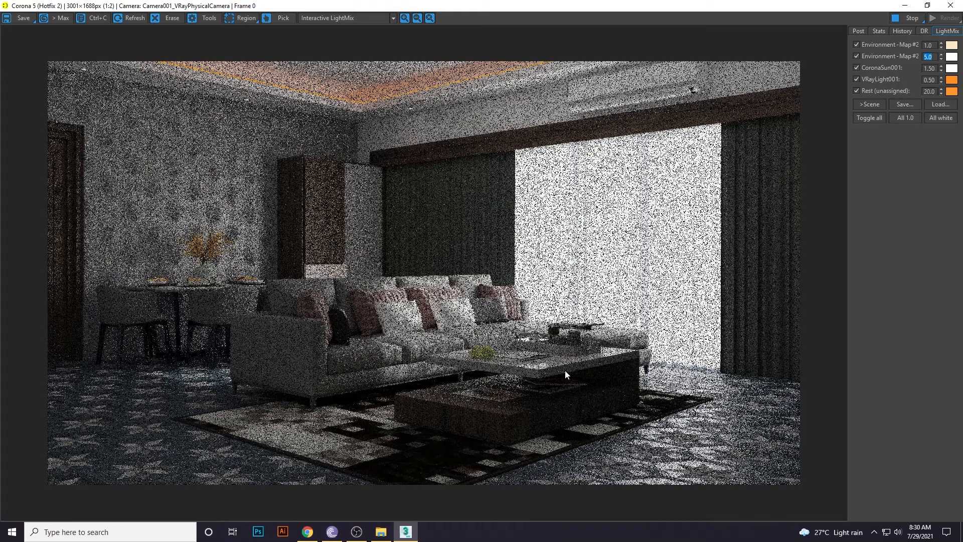
pyautogui.scroll(1, 397, 347)
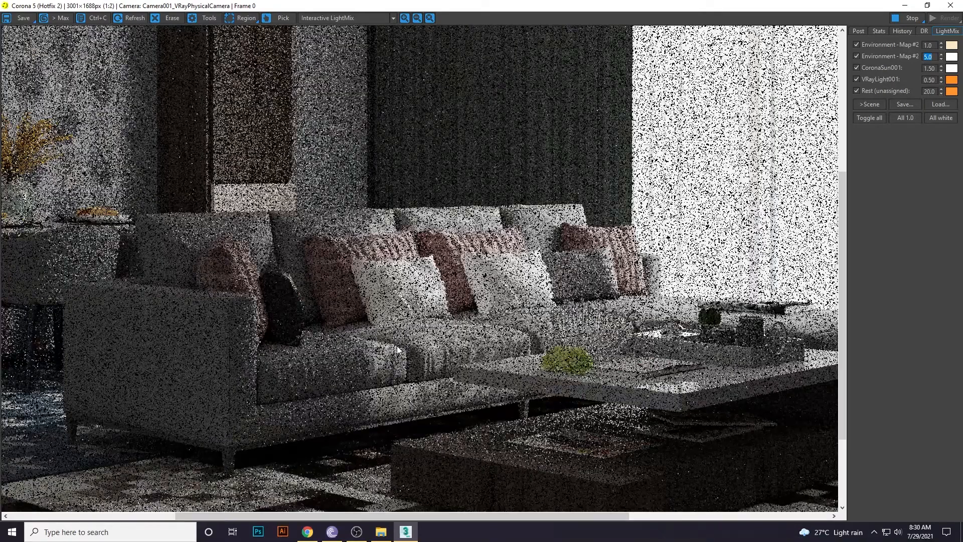
pyautogui.scroll(-1, 397, 347)
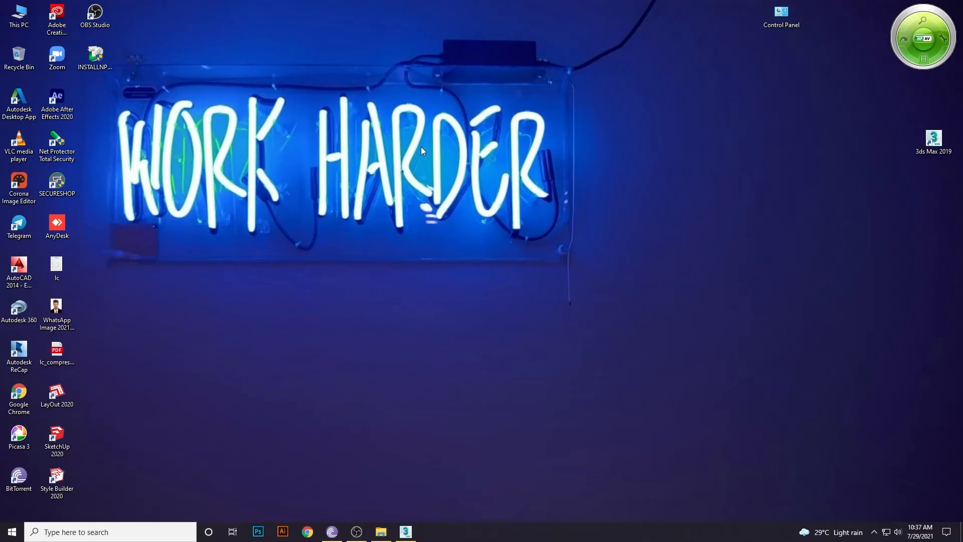
# Refresh the desktop and launch Photoshop from the taskbar.
pyautogui.rightClick(420, 146)
pyautogui.rightClick(441, 128)
pyautogui.rightClick(441, 119)
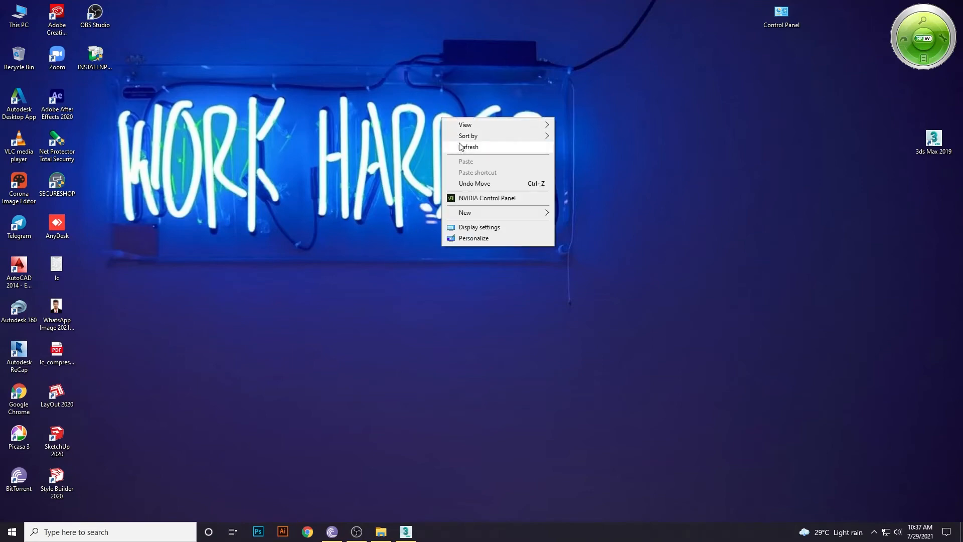
pyautogui.click(460, 147)
pyautogui.rightClick(448, 105)
pyautogui.click(464, 134)
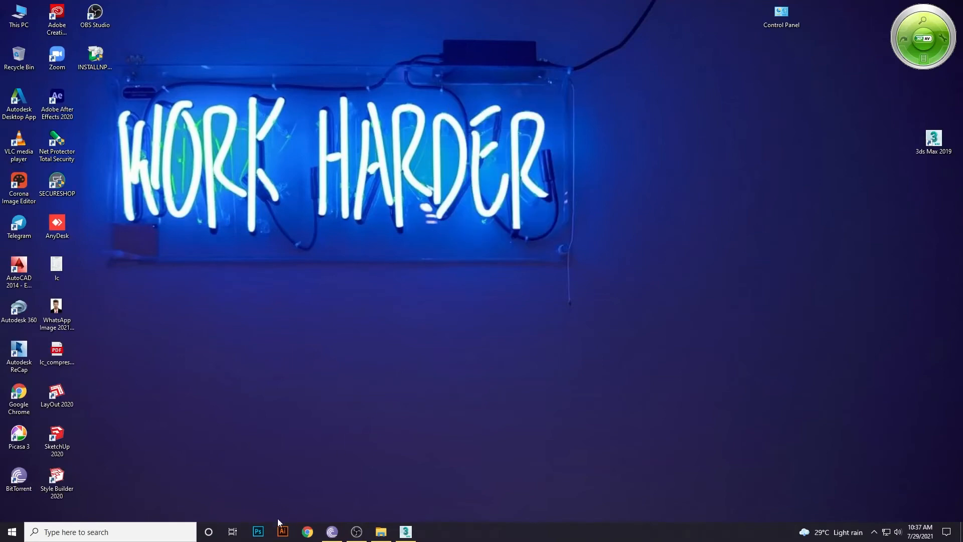
pyautogui.click(258, 531)
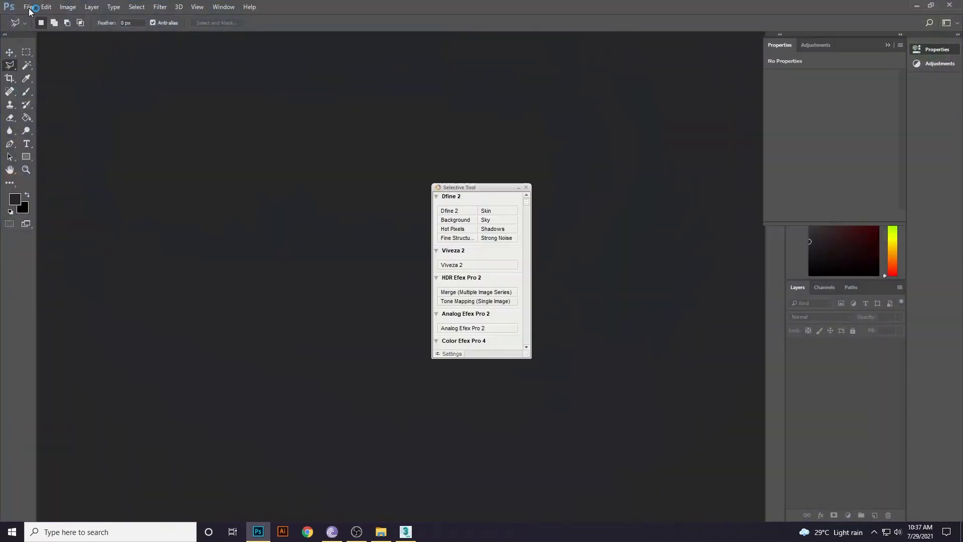
# Close the Selective Tool panel and open img 45 from the Test render folder.
pyautogui.click(526, 187)
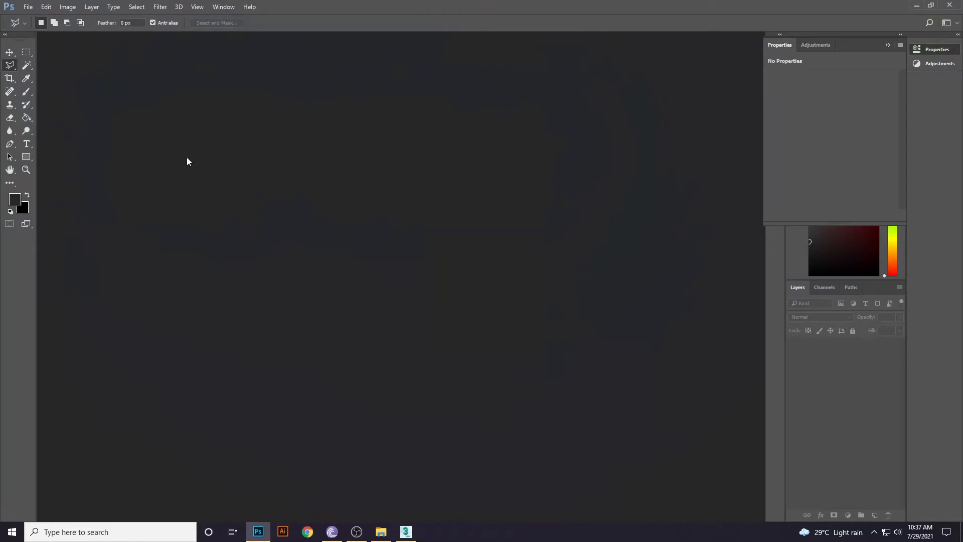
pyautogui.click(29, 7)
pyautogui.click(32, 25)
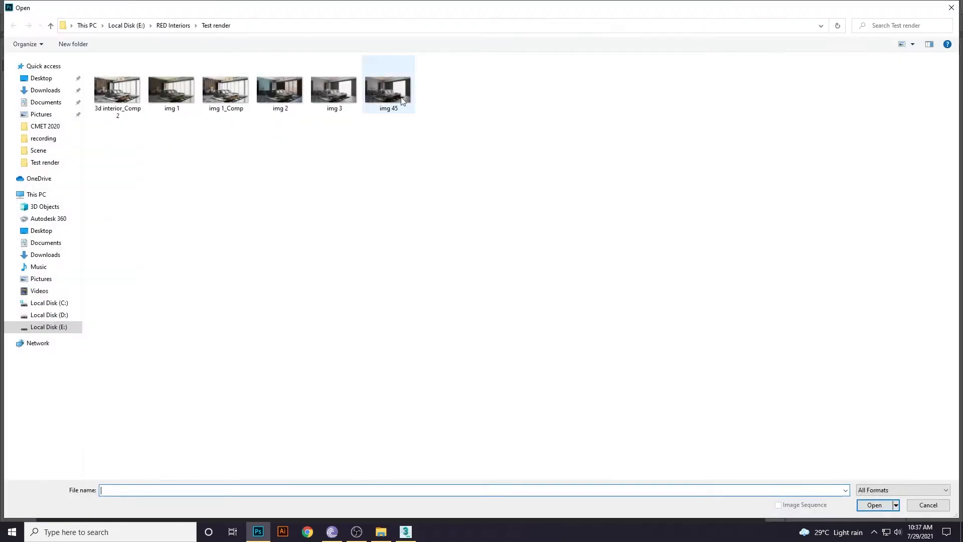
pyautogui.click(405, 93)
pyautogui.doubleClick(405, 89)
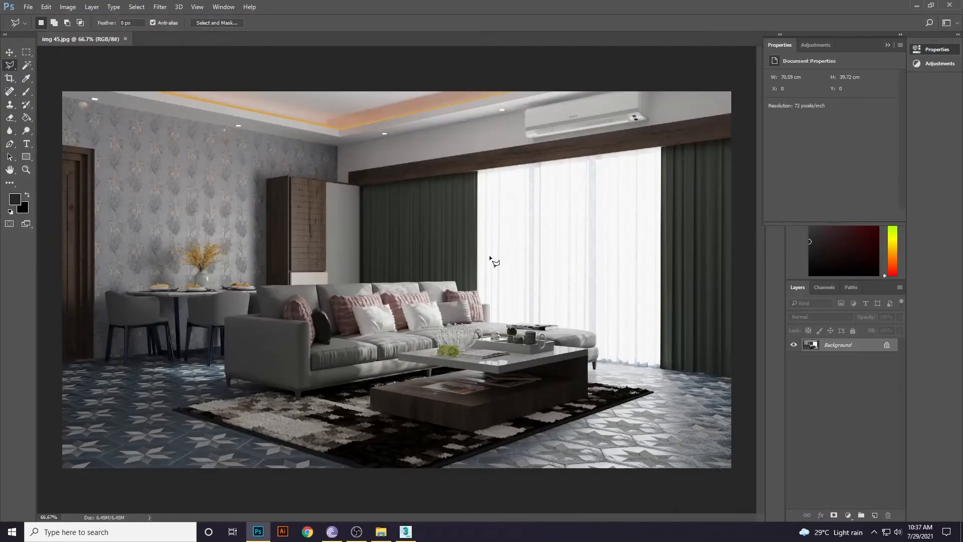
# Unlock Background as Layer 0 and add a Screen-blended copy at 30% opacity.
pyautogui.doubleClick(821, 349)
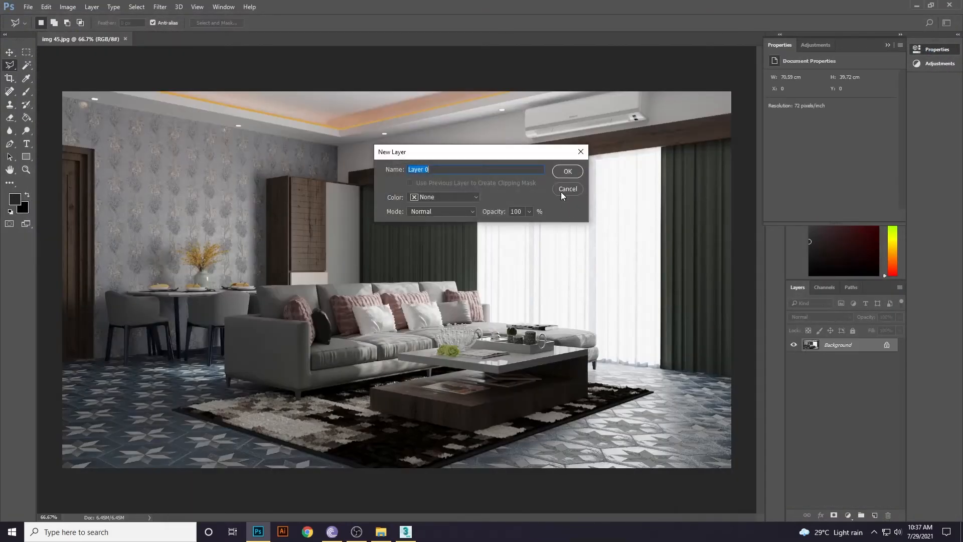
pyautogui.click(566, 171)
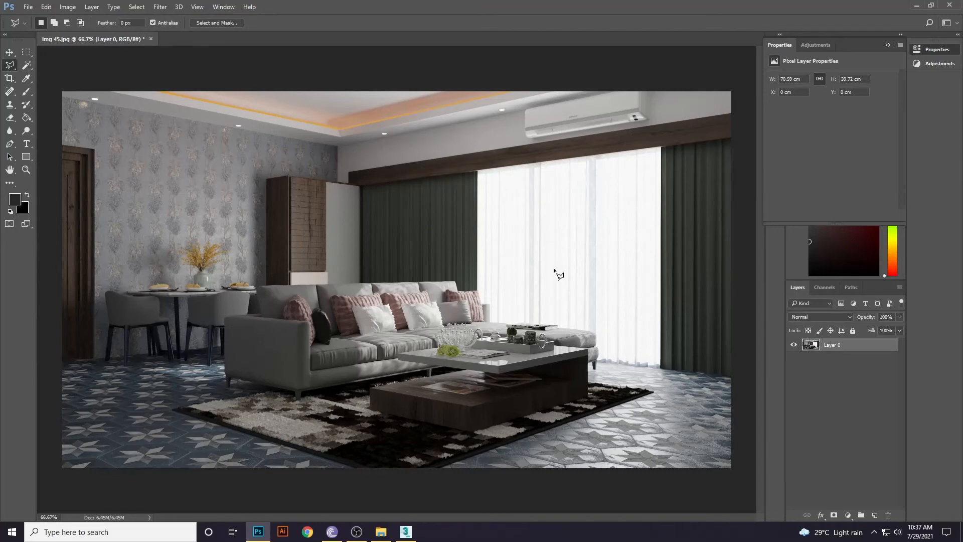
pyautogui.moveTo(816, 346); pyautogui.dragTo(875, 515)
pyautogui.click(822, 316)
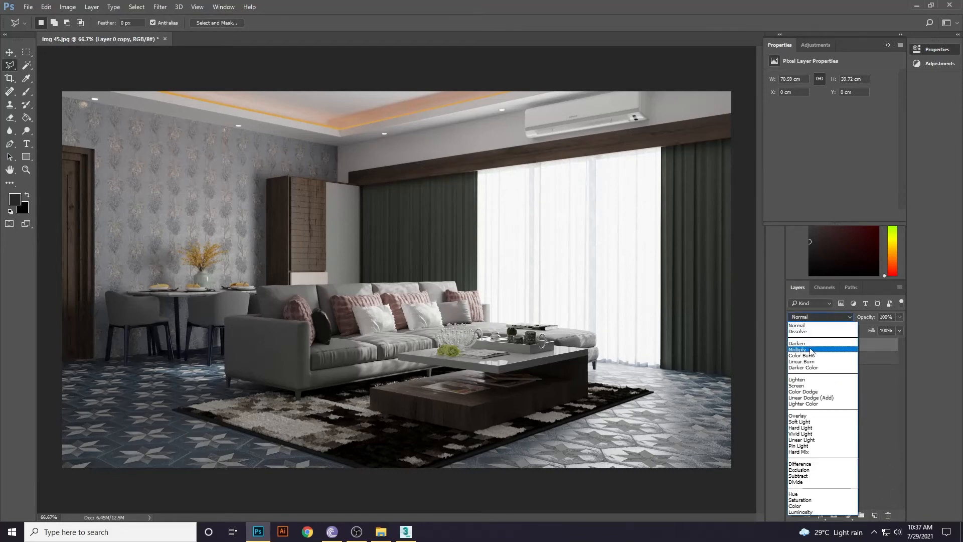
pyautogui.click(803, 385)
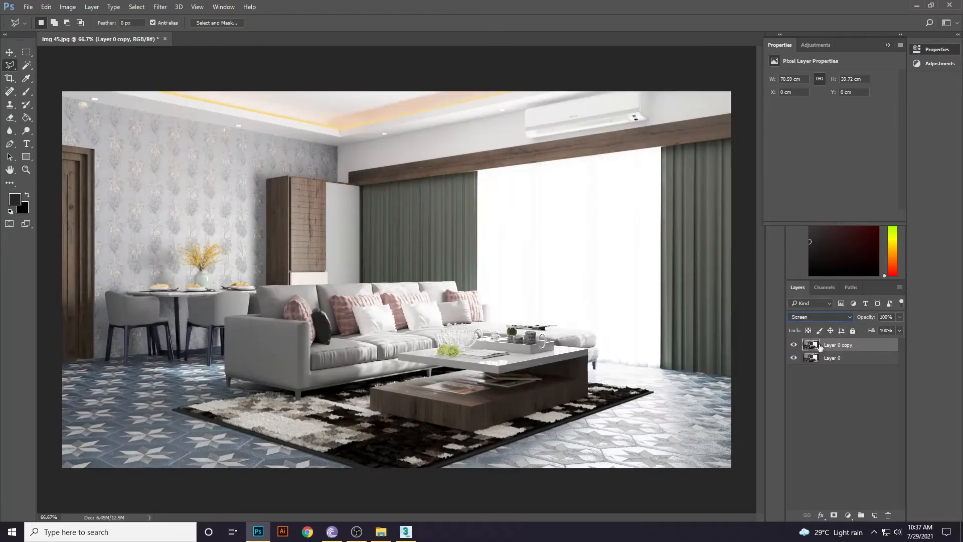
pyautogui.click(886, 317)
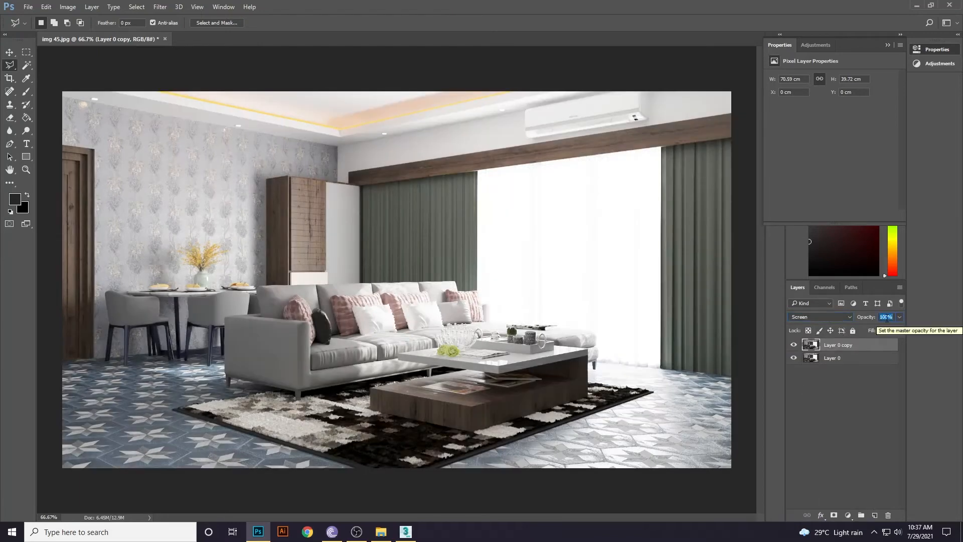
pyautogui.write('30')
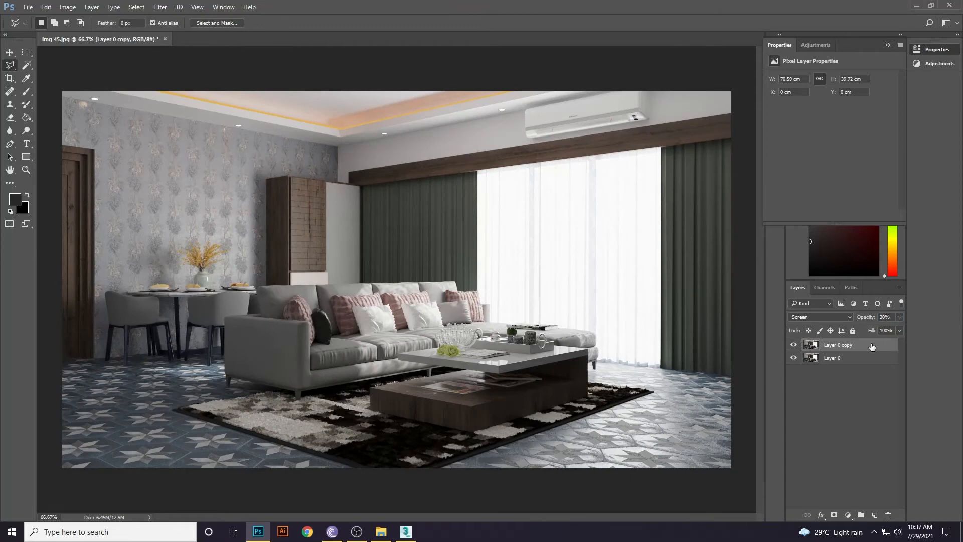
# Duplicate the copy again at 60% opacity in Soft Light mode.
pyautogui.moveTo(870, 346); pyautogui.dragTo(874, 515)
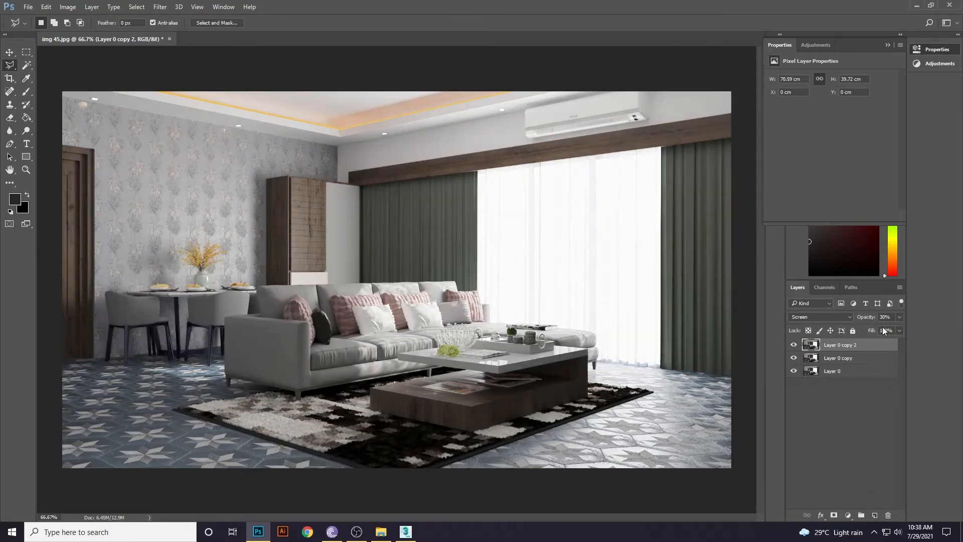
pyautogui.write('60')
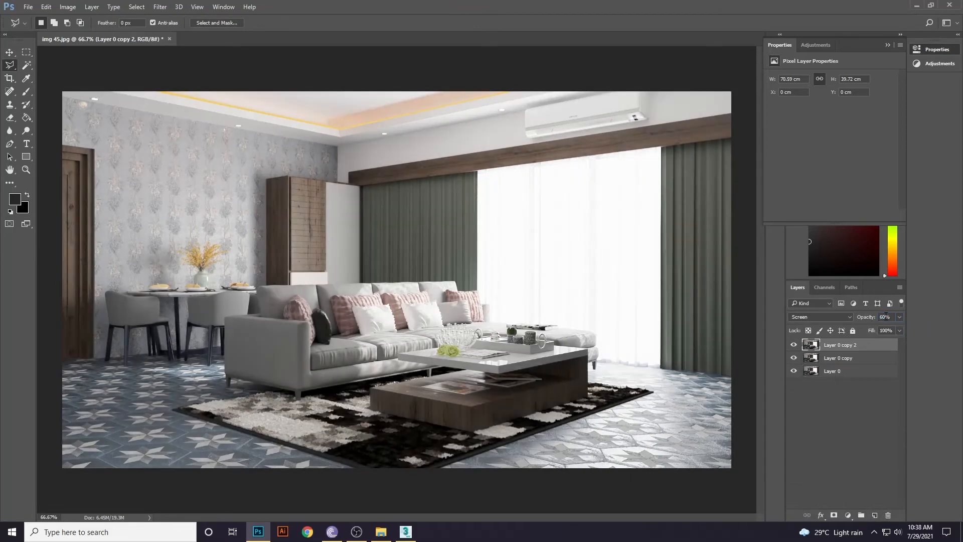
pyautogui.click(827, 317)
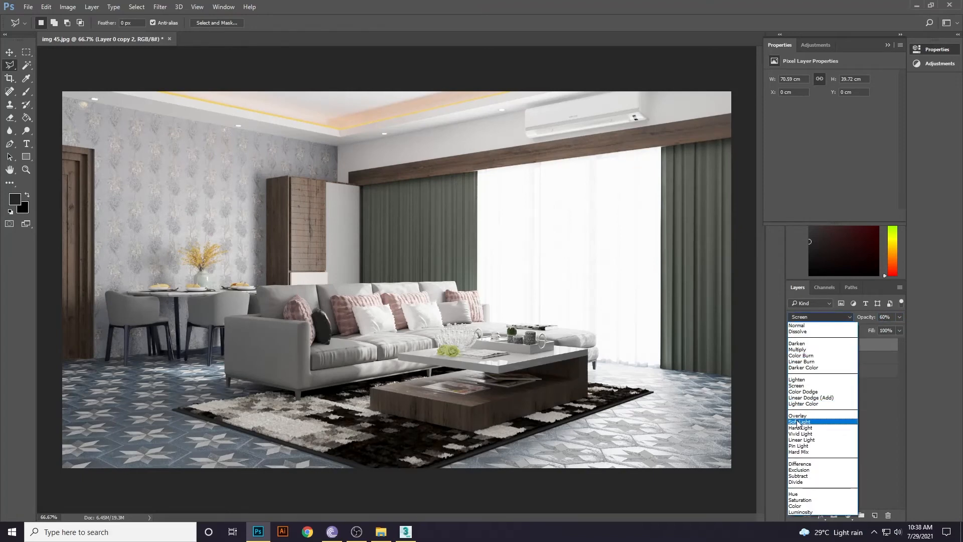
pyautogui.click(798, 421)
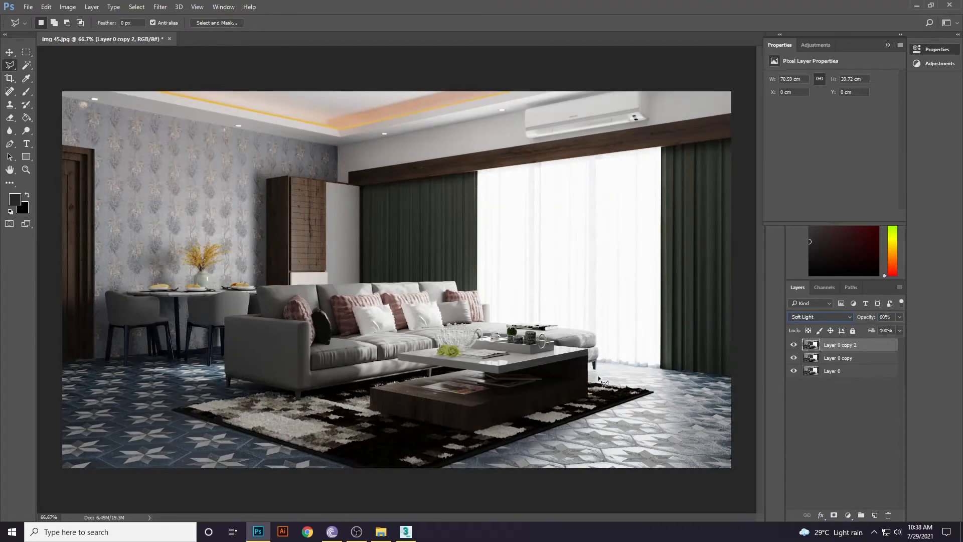
# Merge the three selected layers into a single layer.
pyautogui.keyDown('shift'); pyautogui.click(847, 371); pyautogui.keyUp('shift')
pyautogui.rightClick(847, 362)
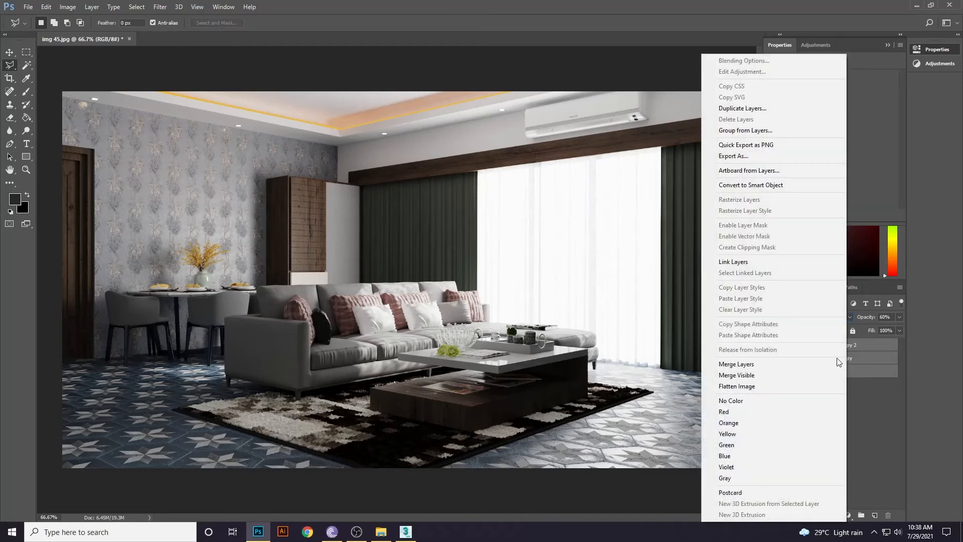
pyautogui.click(775, 362)
# Lift the midtones slightly with a Curves adjustment.
pyautogui.click(68, 7)
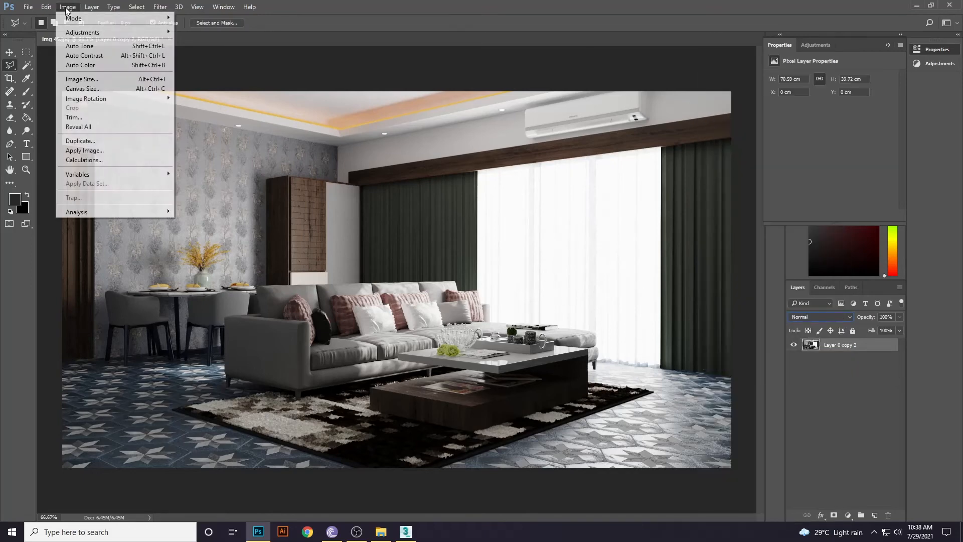
pyautogui.moveTo(101, 32)
pyautogui.click(201, 51)
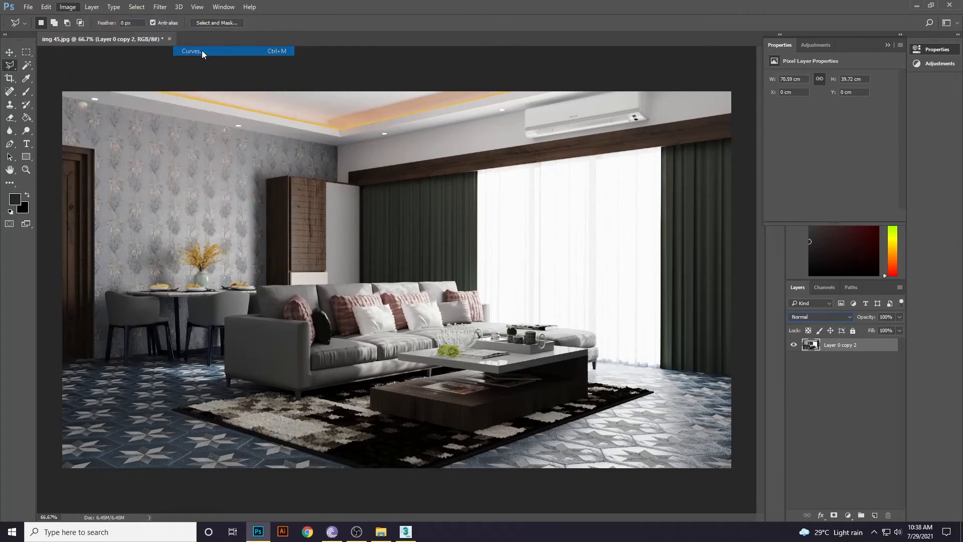
pyautogui.moveTo(719, 254)
pyautogui.mouseDown()
pyautogui.moveTo(712, 234)
pyautogui.moveTo(715, 253)
pyautogui.mouseUp()
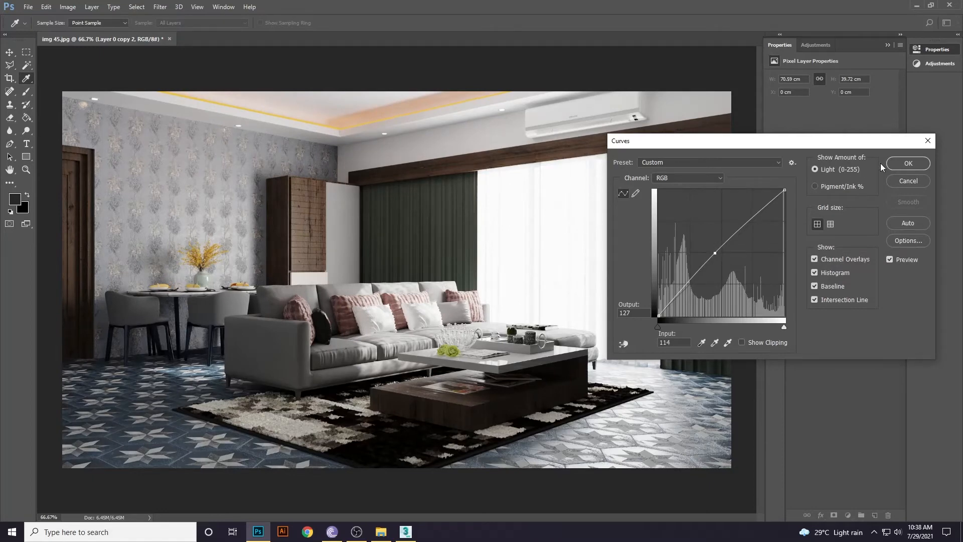
pyautogui.click(907, 163)
pyautogui.press('l')
# Apply Color Balance shifting the midtones' Yellow–Blue slider to -12.
pyautogui.click(67, 6)
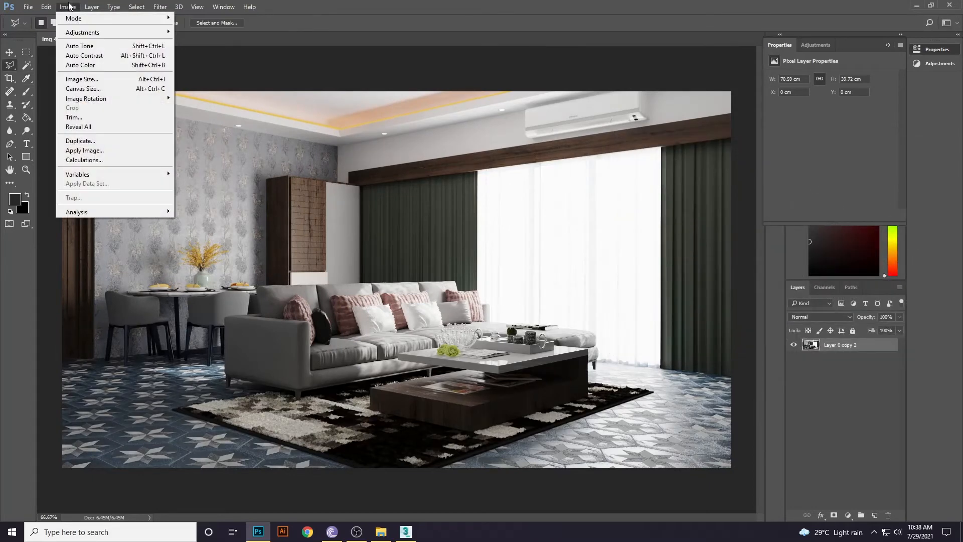
pyautogui.moveTo(123, 34)
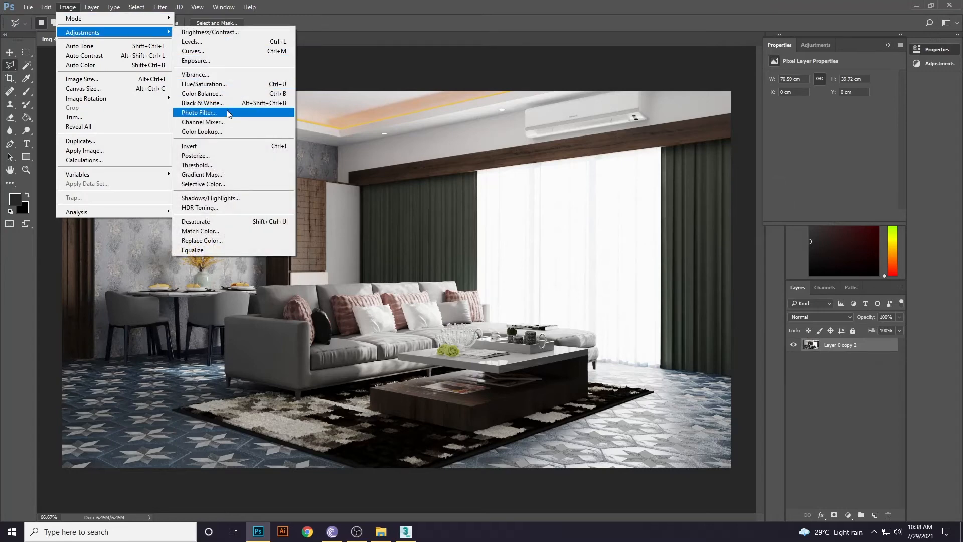
pyautogui.click(214, 93)
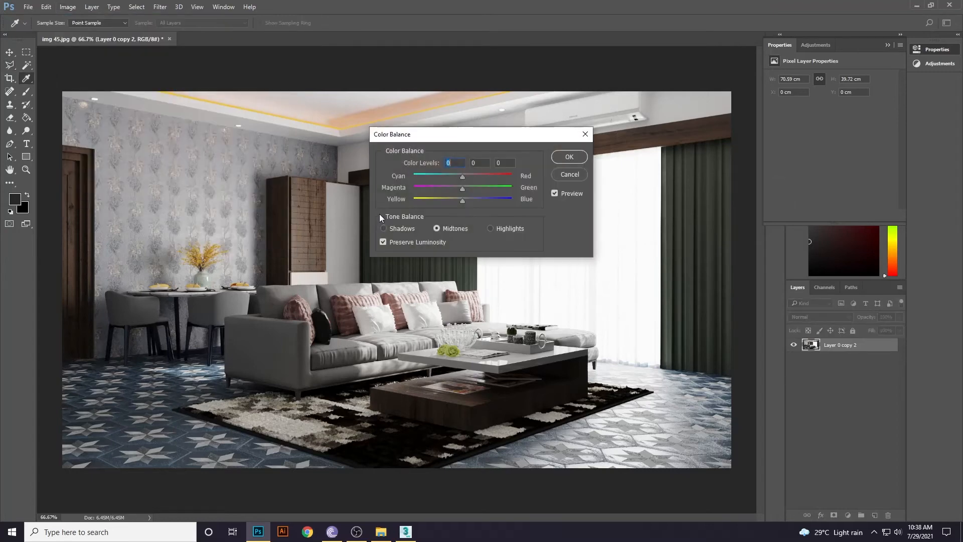
pyautogui.moveTo(462, 200); pyautogui.dragTo(457, 199)
pyautogui.click(569, 156)
pyautogui.press('l')
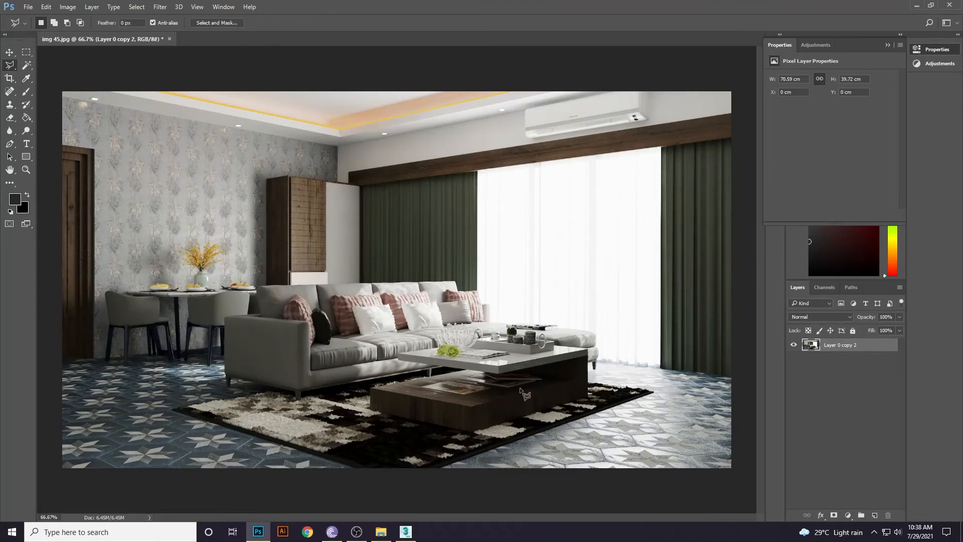
pyautogui.keyDown('alt'); pyautogui.scroll(-1, 521, 391); pyautogui.keyUp('alt')
pyautogui.keyDown('alt'); pyautogui.scroll(1, 521, 391); pyautogui.keyUp('alt')
pyautogui.keyDown('alt'); pyautogui.scroll(-1, 525, 393); pyautogui.keyUp('alt')
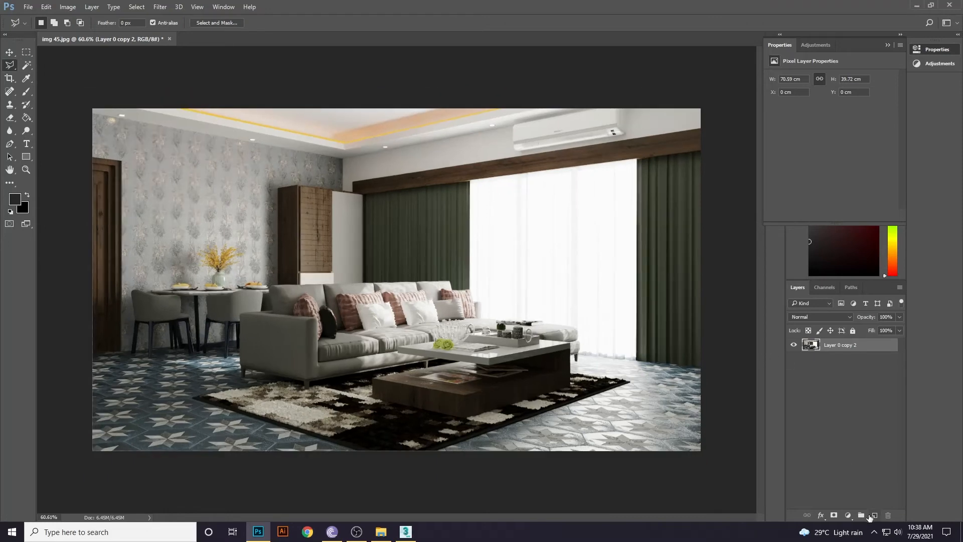
# Add a new layer and set the Brush foreground colour to pure white.
pyautogui.click(872, 515)
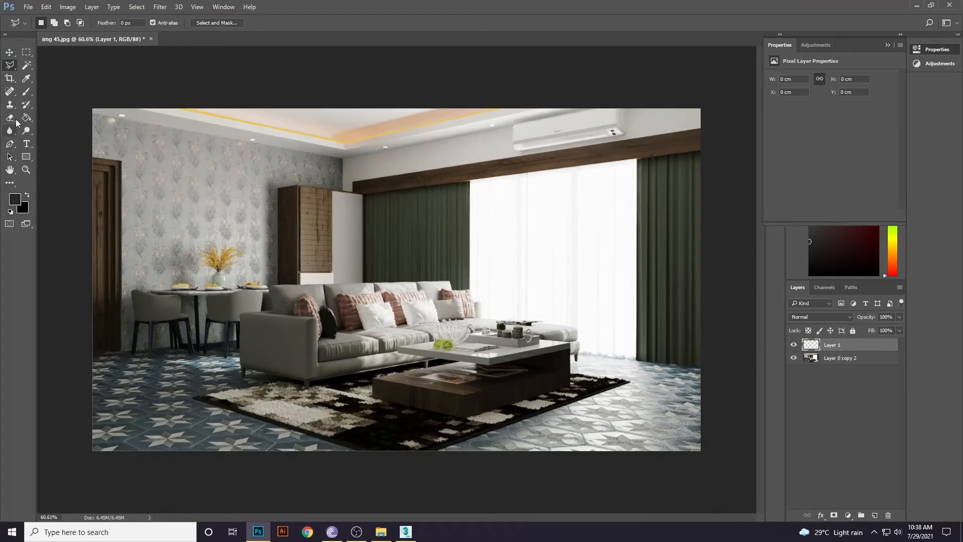
pyautogui.click(27, 91)
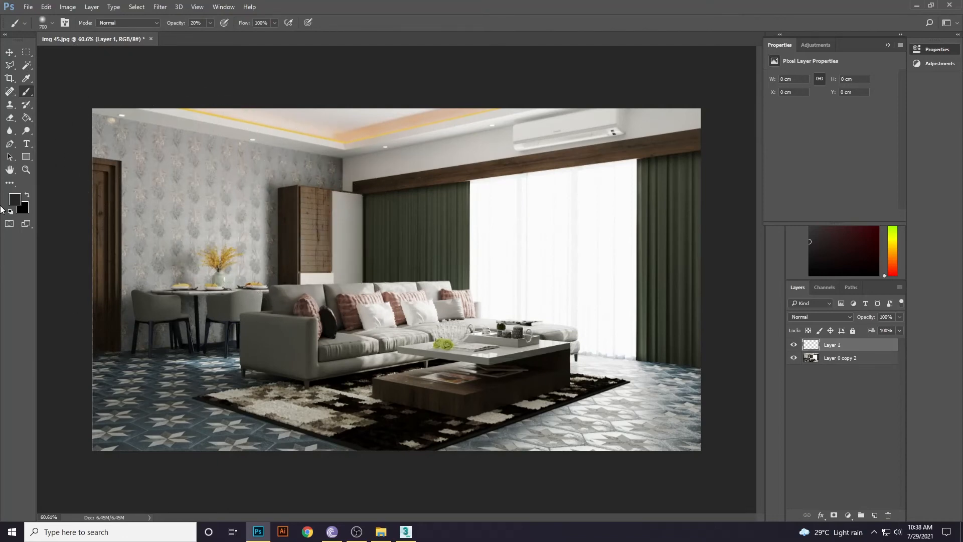
pyautogui.click(15, 199)
pyautogui.click(343, 136)
pyautogui.moveTo(342, 136); pyautogui.dragTo(340, 130)
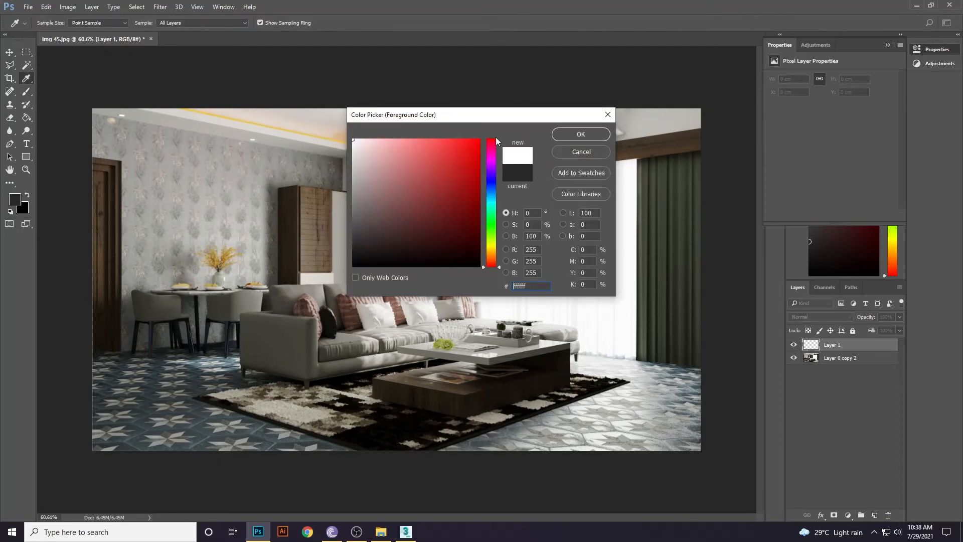
pyautogui.click(564, 136)
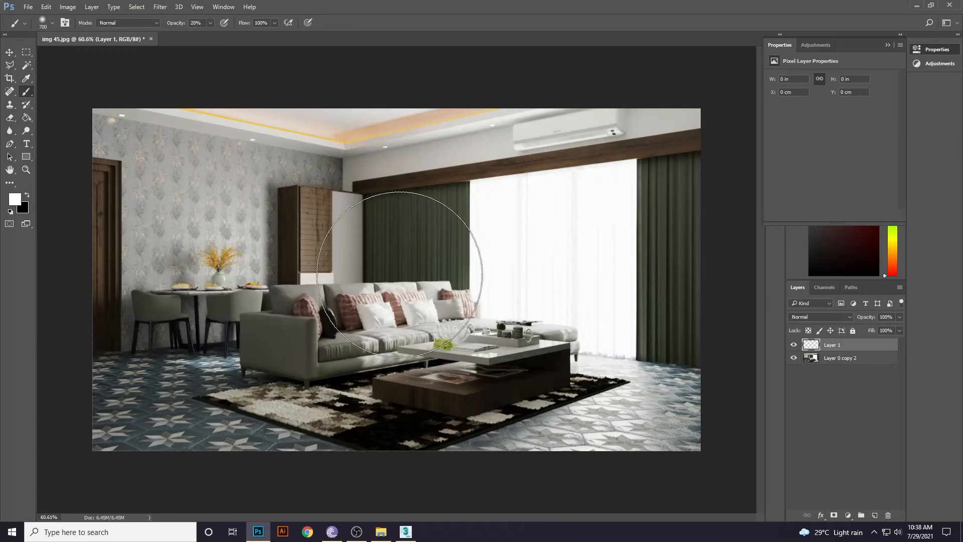
# Paint white light on the wooden cabinet door and set that layer's opacity to 70%.
pyautogui.press('[')
pyautogui.press('[')
pyautogui.press('[')
pyautogui.press('[')
pyautogui.press('[')
pyautogui.press('[')
pyautogui.press('[')
pyautogui.press('[')
pyautogui.press('[')
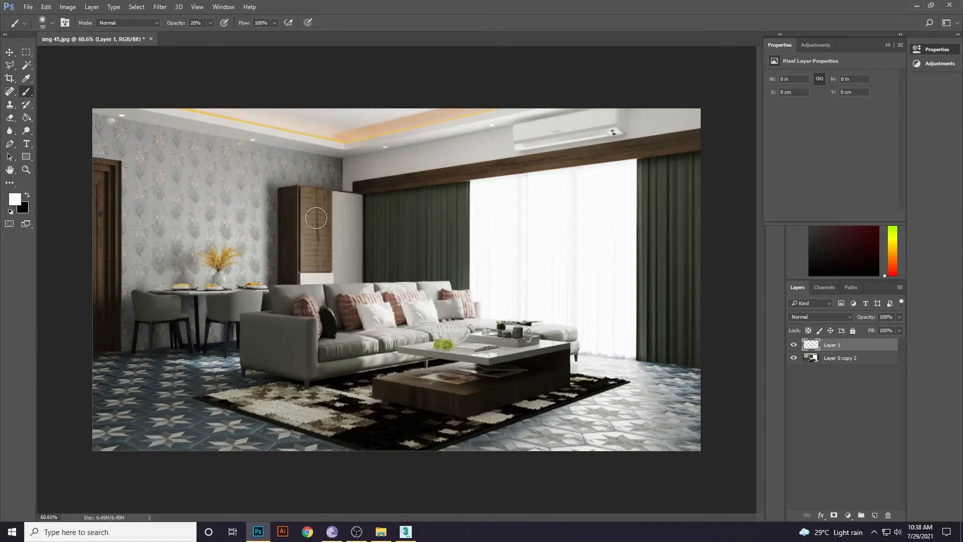
pyautogui.moveTo(315, 216)
pyautogui.mouseDown()
pyautogui.moveTo(328, 216)
pyautogui.moveTo(315, 216)
pyautogui.moveTo(323, 247)
pyautogui.moveTo(308, 275)
pyautogui.mouseUp()
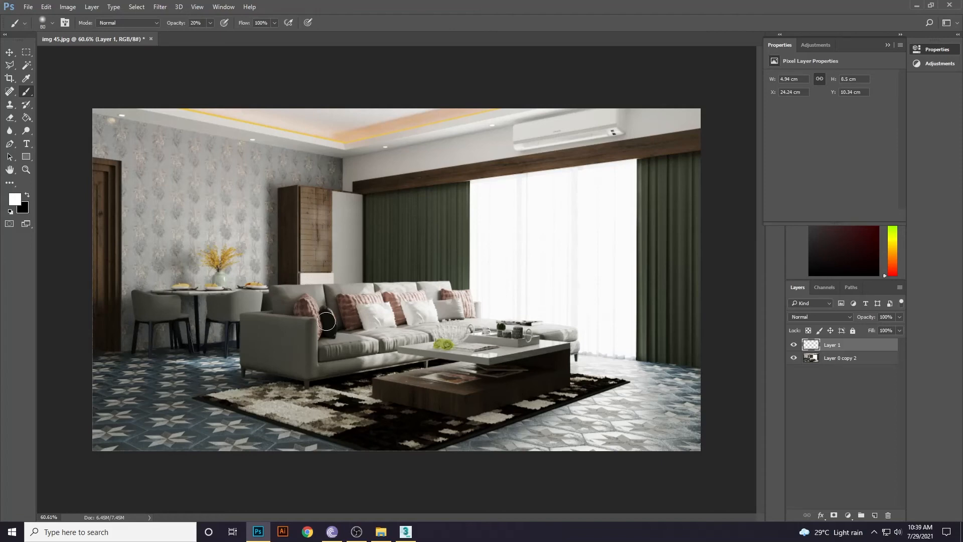
pyautogui.click(886, 317)
pyautogui.write('70')
pyautogui.click(312, 200)
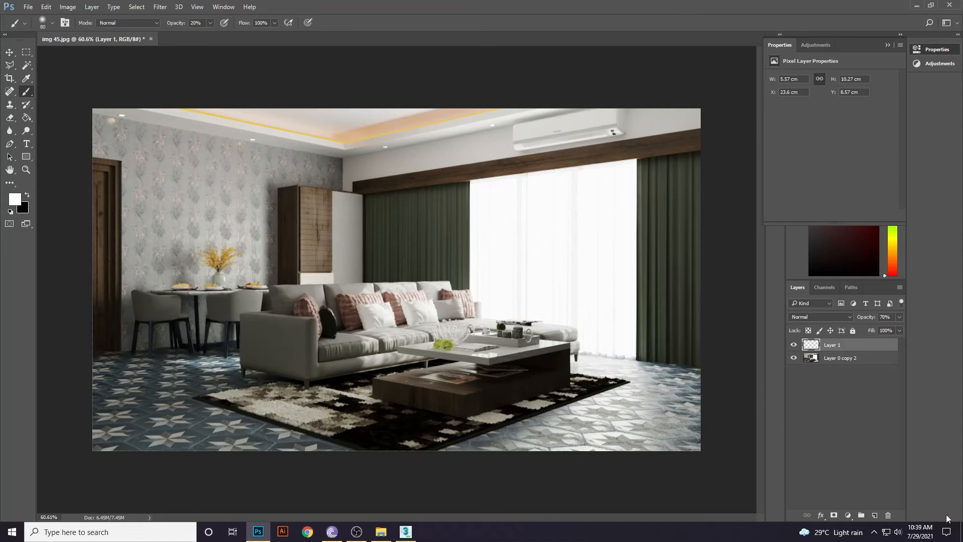
# On new Layer 2, paint white light over the coffee table at 30% opacity.
pyautogui.click(874, 515)
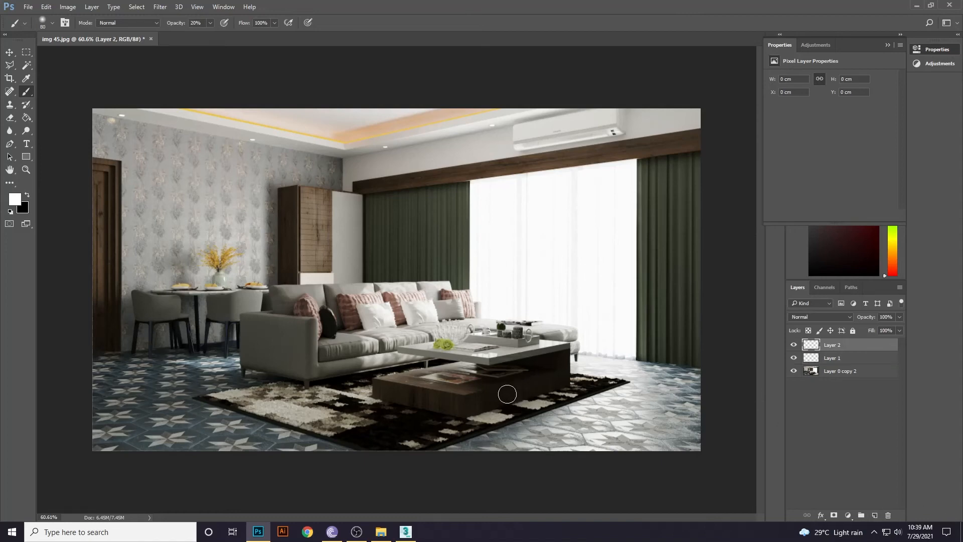
pyautogui.moveTo(500, 396); pyautogui.dragTo(480, 404)
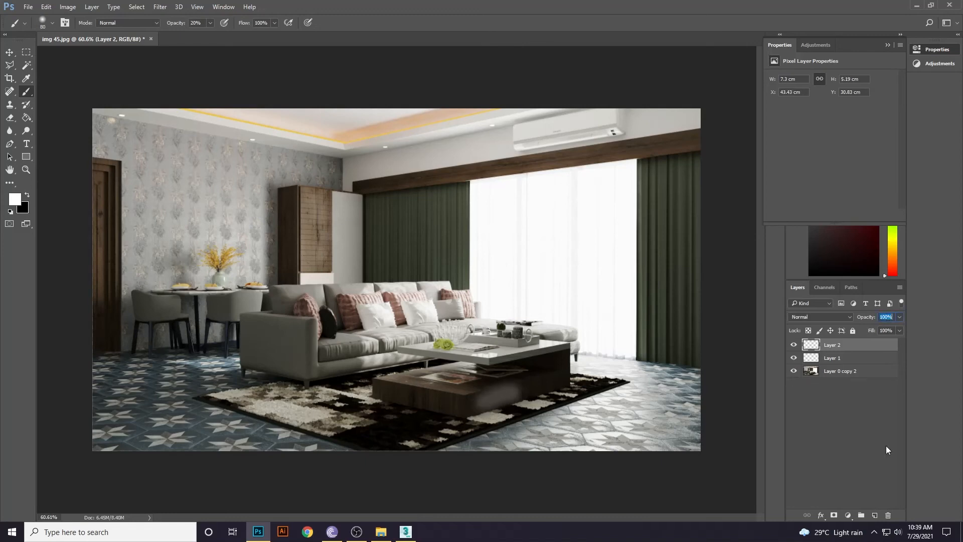
pyautogui.write('30')
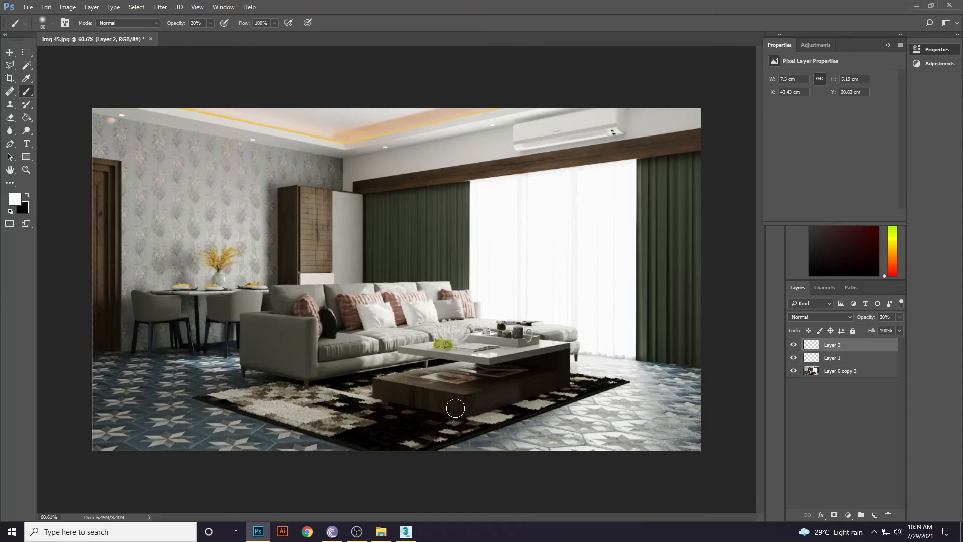
pyautogui.moveTo(450, 404)
pyautogui.mouseDown()
pyautogui.moveTo(421, 398)
pyautogui.moveTo(354, 453)
pyautogui.mouseUp()
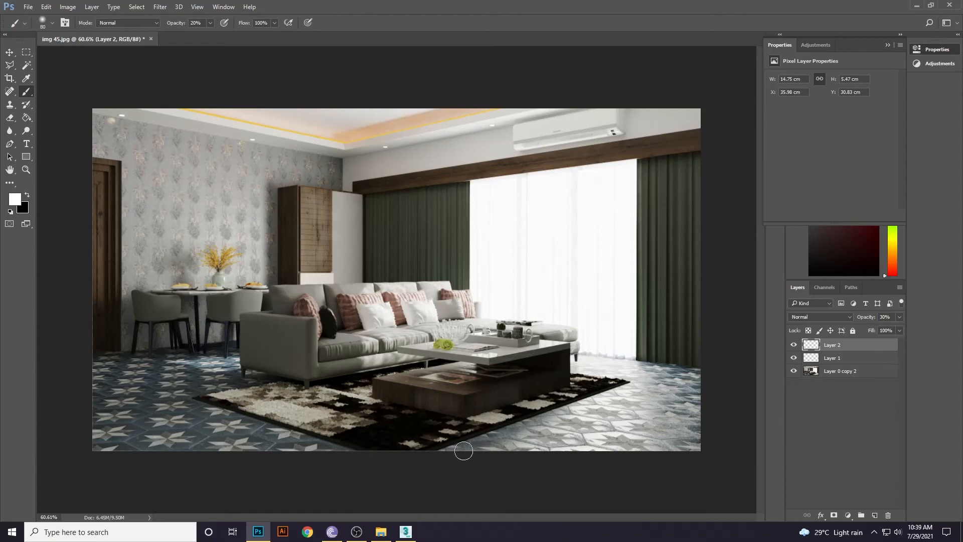
pyautogui.keyDown('alt'); pyautogui.scroll(5, 552, 398); pyautogui.keyUp('alt')
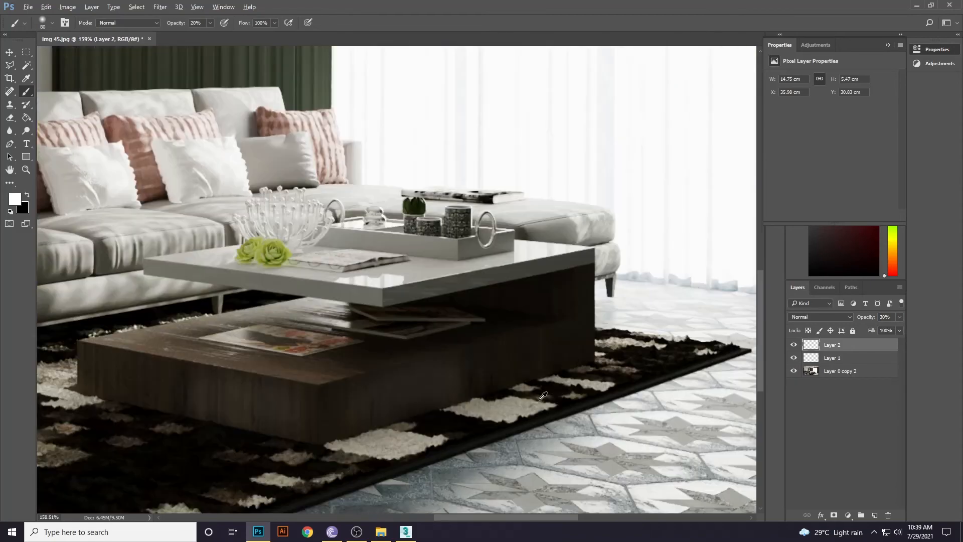
pyautogui.keyDown('alt'); pyautogui.scroll(-5, 543, 396); pyautogui.keyUp('alt')
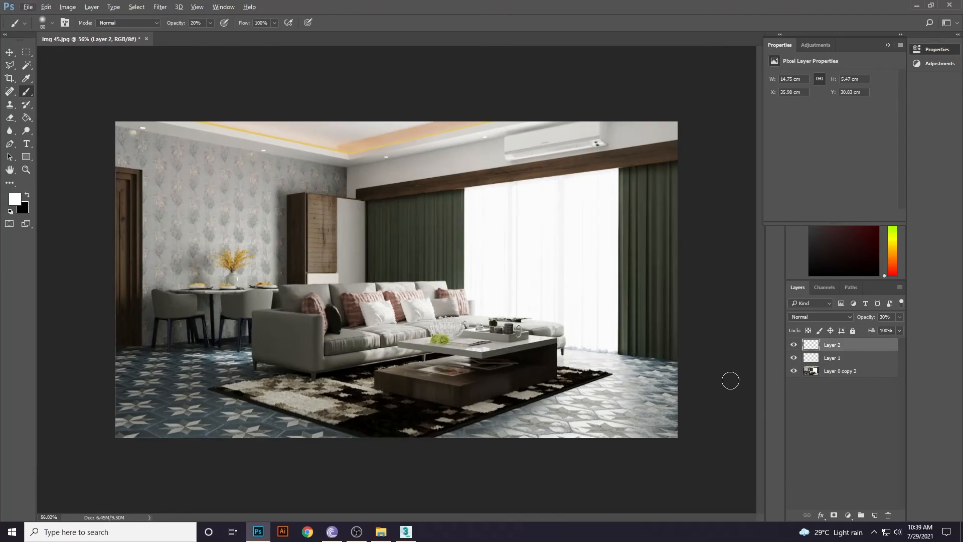
pyautogui.keyDown('shift'); pyautogui.click(835, 371); pyautogui.keyUp('shift')
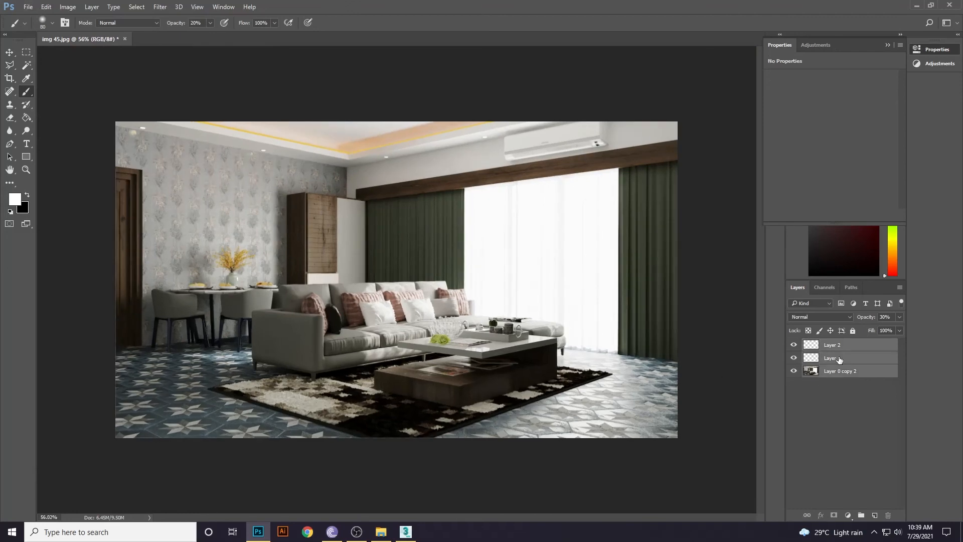
# Merge the selected layers and sharpen with Unsharp Mask at amount 60, radius 1.0.
pyautogui.rightClick(836, 369)
pyautogui.click(828, 365)
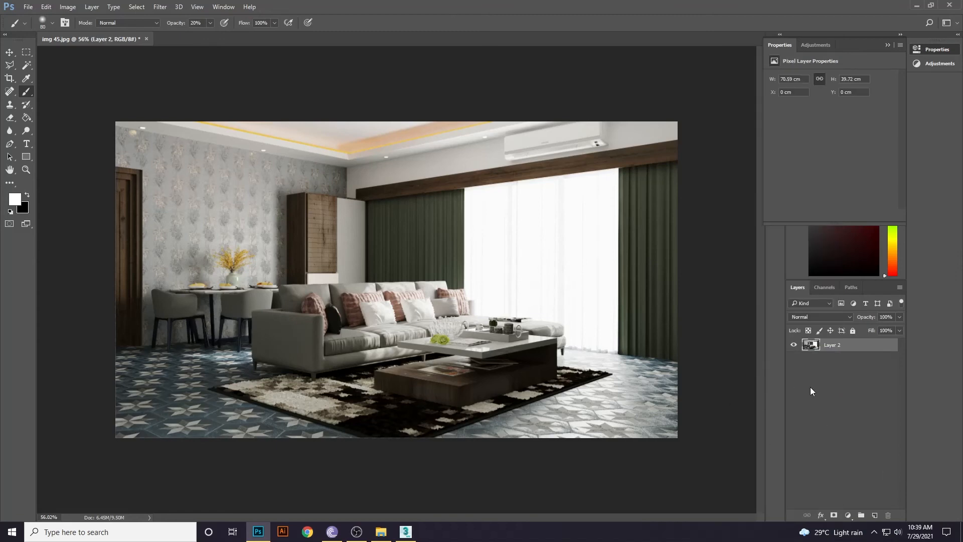
pyautogui.click(160, 7)
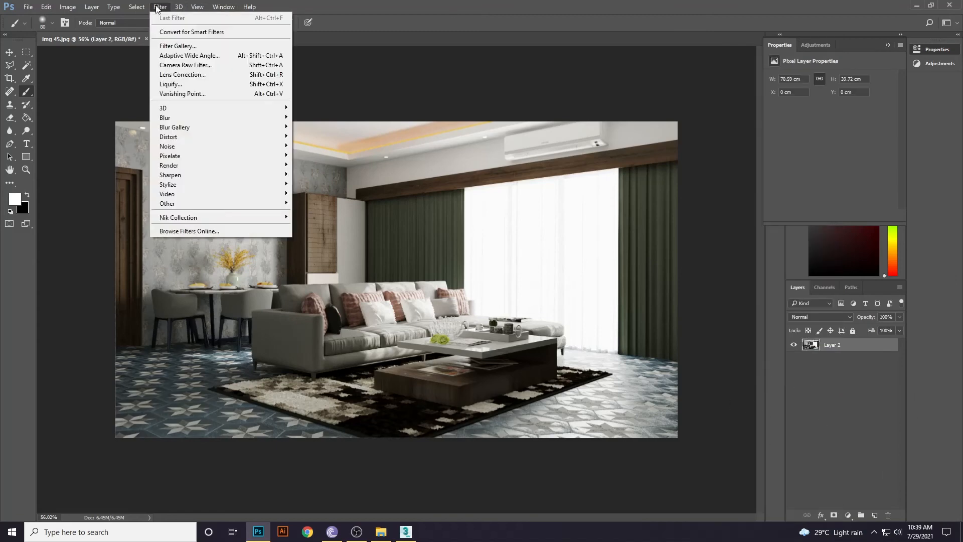
pyautogui.moveTo(177, 176)
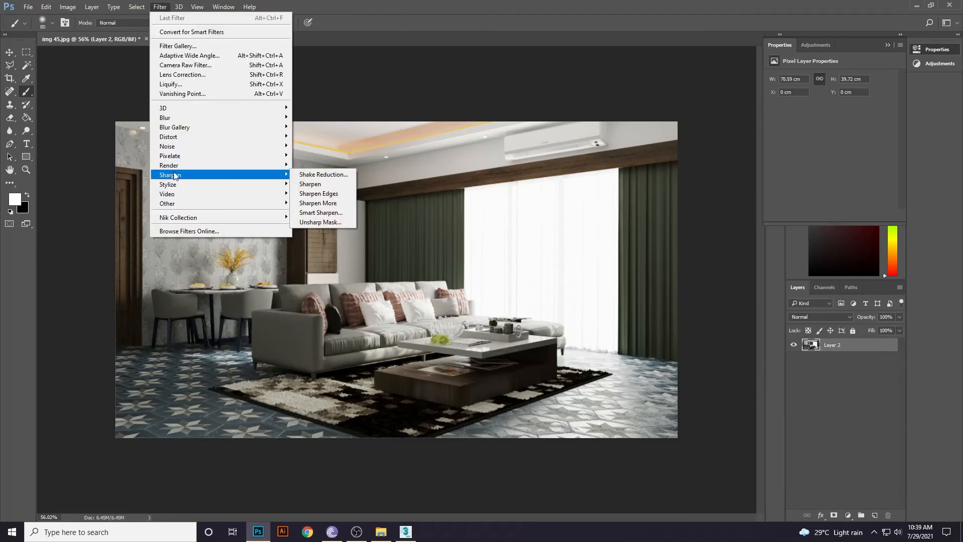
pyautogui.click(314, 223)
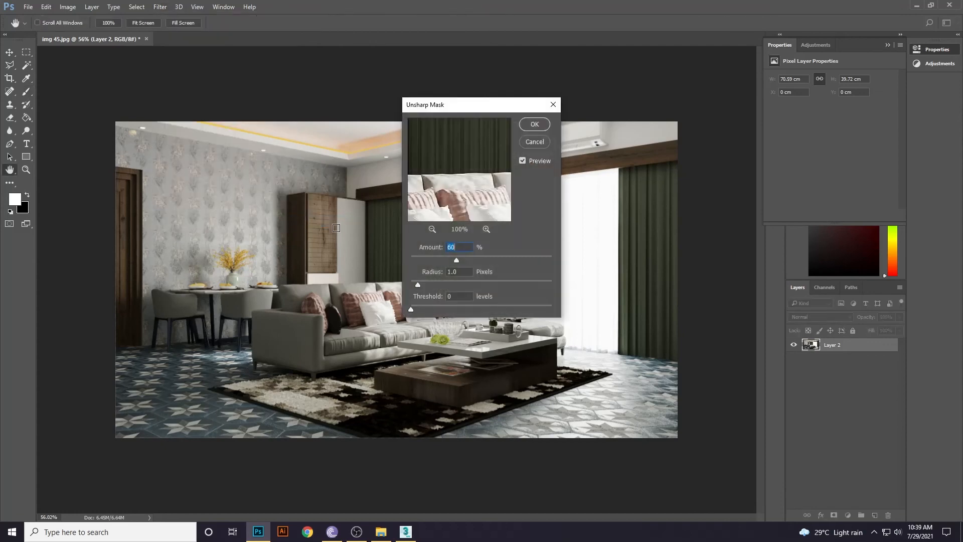
pyautogui.click(534, 124)
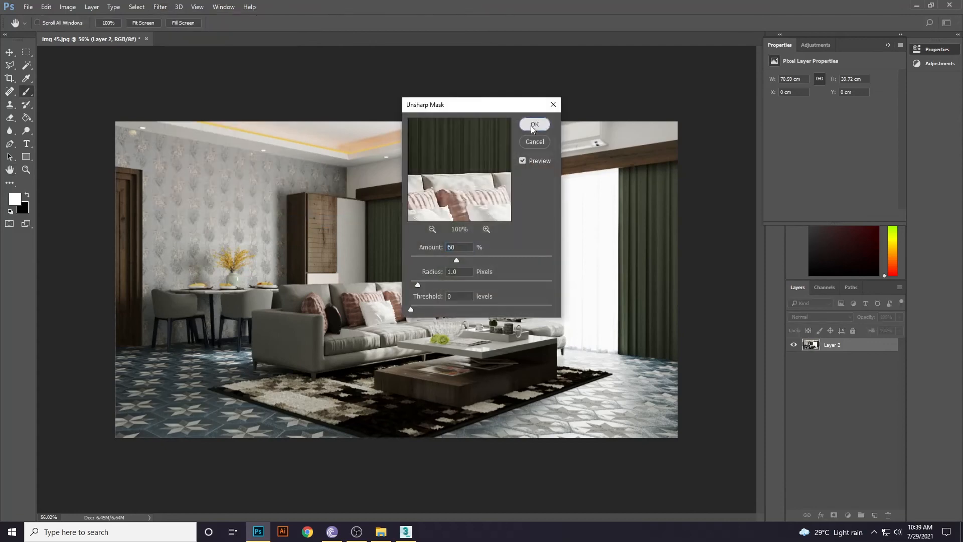
# Return to the Brush tool and zoom in and out to inspect the sharpened room.
pyautogui.press('b')
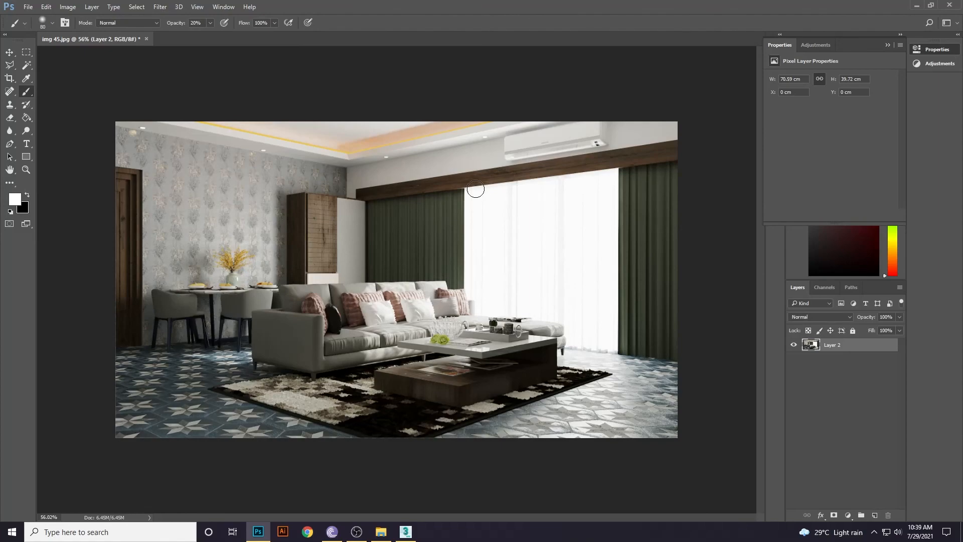
pyautogui.keyDown('alt'); pyautogui.scroll(5, 297, 248); pyautogui.keyUp('alt')
pyautogui.keyDown('alt'); pyautogui.scroll(-4, 297, 247); pyautogui.keyUp('alt')
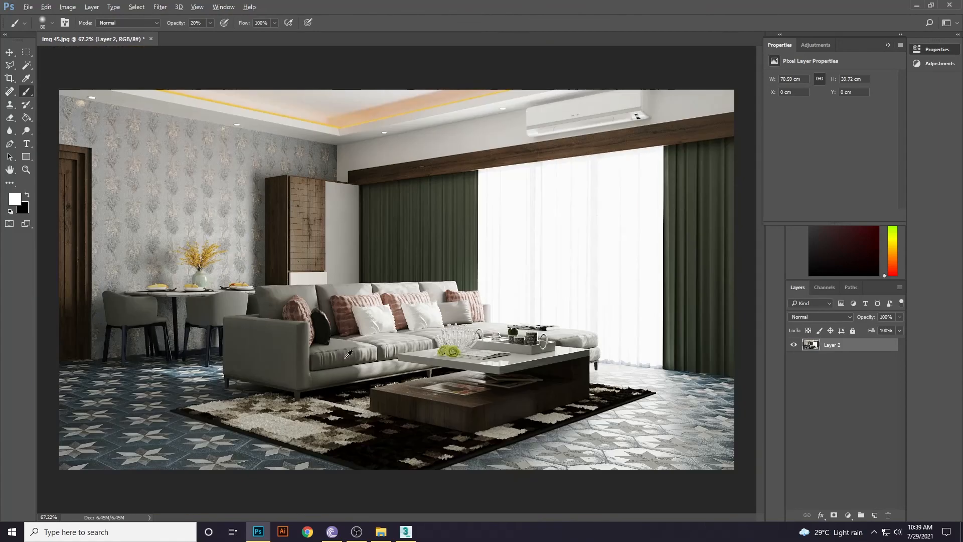
pyautogui.keyDown('alt'); pyautogui.scroll(8, 284, 299); pyautogui.keyUp('alt')
pyautogui.keyDown('alt'); pyautogui.scroll(-5, 238, 279); pyautogui.keyUp('alt')
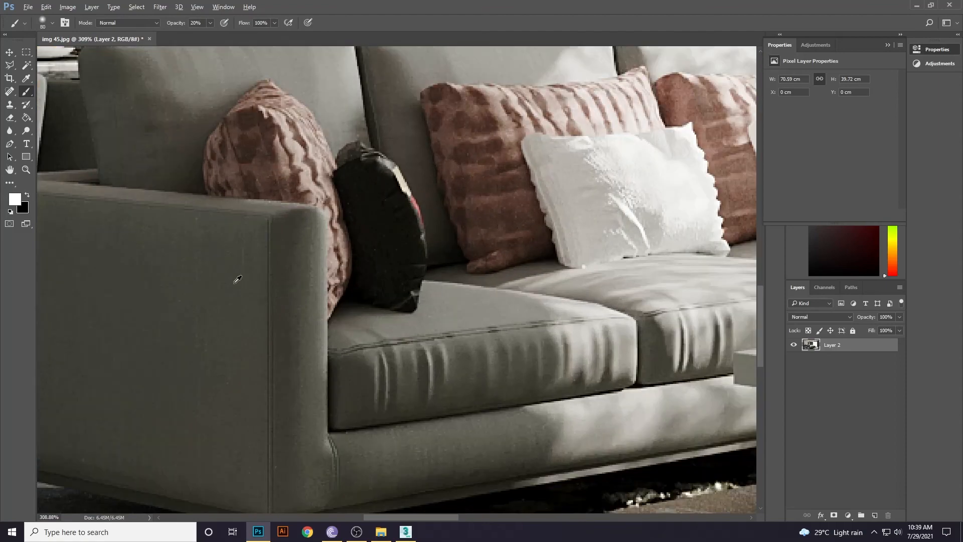
pyautogui.keyDown('alt'); pyautogui.scroll(-8, 371, 374); pyautogui.keyUp('alt')
pyautogui.keyDown('alt'); pyautogui.scroll(-2, 371, 370); pyautogui.keyUp('alt')
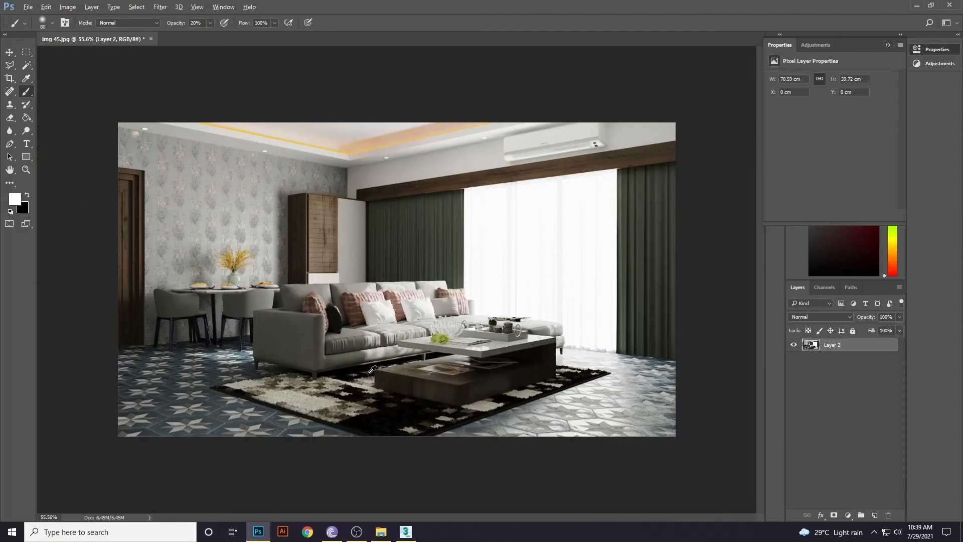
pyautogui.keyDown('alt'); pyautogui.scroll(1, 371, 369); pyautogui.keyUp('alt')
pyautogui.keyDown('alt'); pyautogui.scroll(-1, 372, 369); pyautogui.keyUp('alt')
# Save the render as a quality-12 JPEG named img 45_Comp in the Test render folder.
pyautogui.click(29, 7)
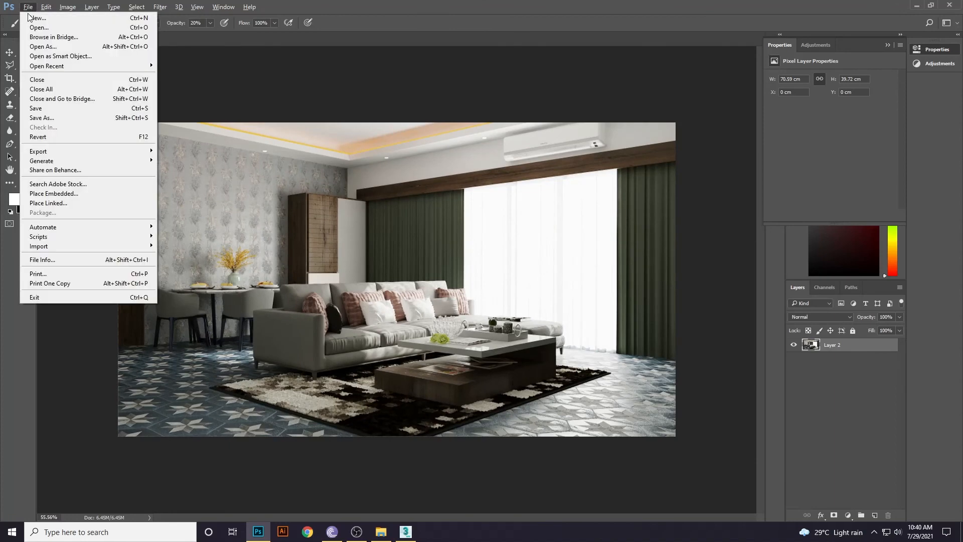
pyautogui.click(47, 117)
pyautogui.click(111, 416)
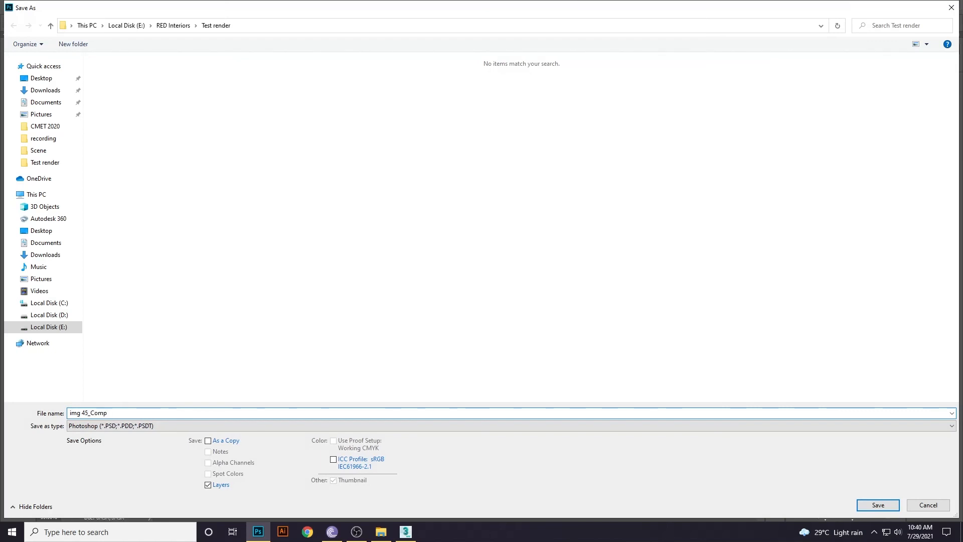
pyautogui.press('Tab')
pyautogui.press('j')
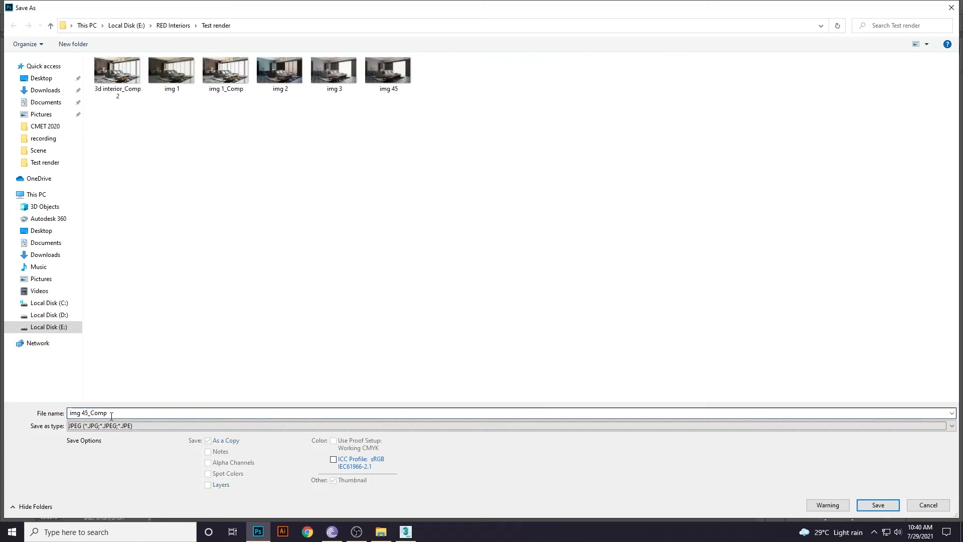
pyautogui.press('Return')
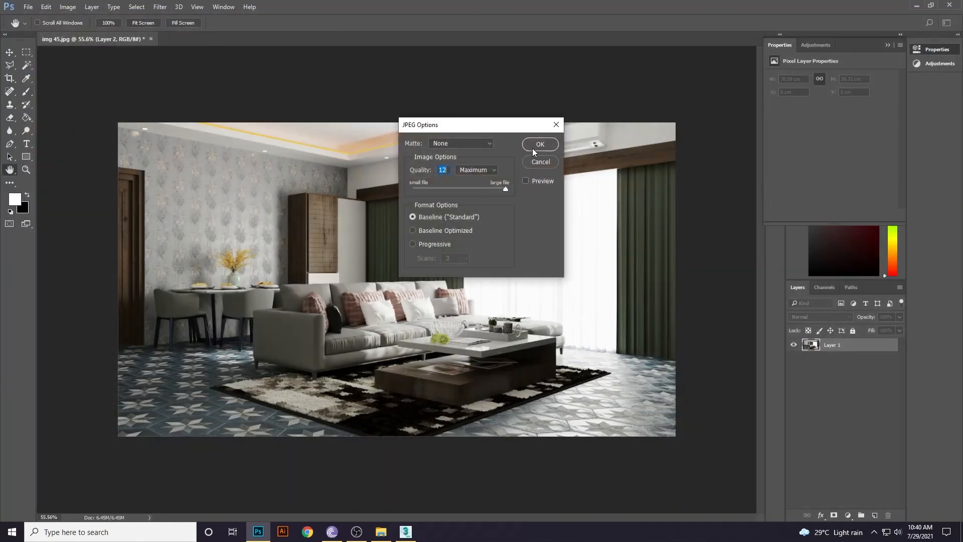
pyautogui.click(540, 145)
pyautogui.press('super+e')
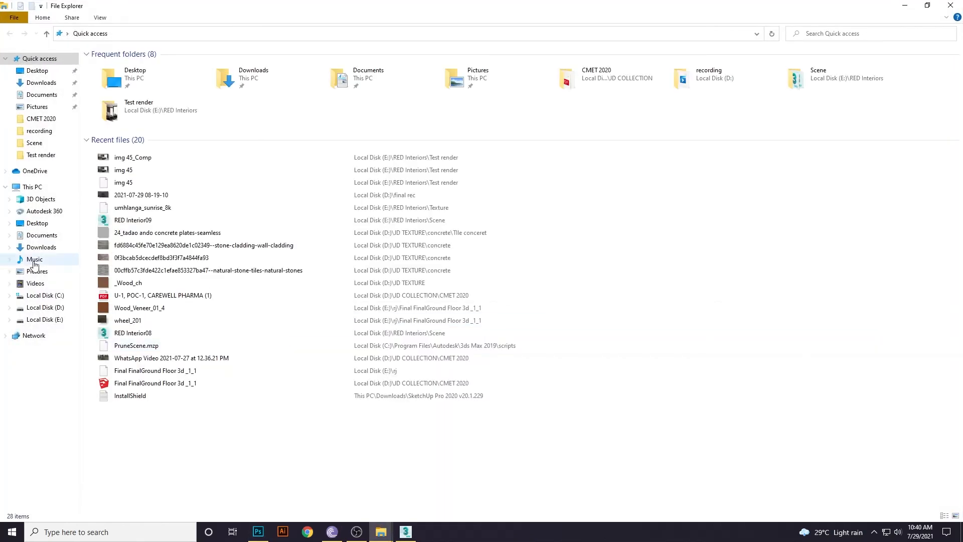
# Browse to E:\RED Interiors\Test render and open the img 45_Comp render in the viewer.
pyautogui.click(45, 318)
pyautogui.click(140, 129)
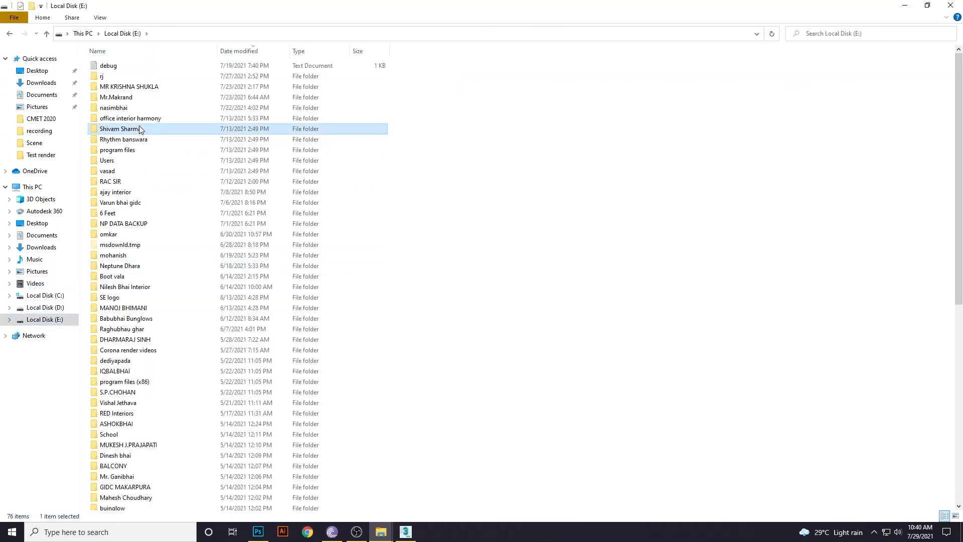
pyautogui.press('r')
pyautogui.press('e')
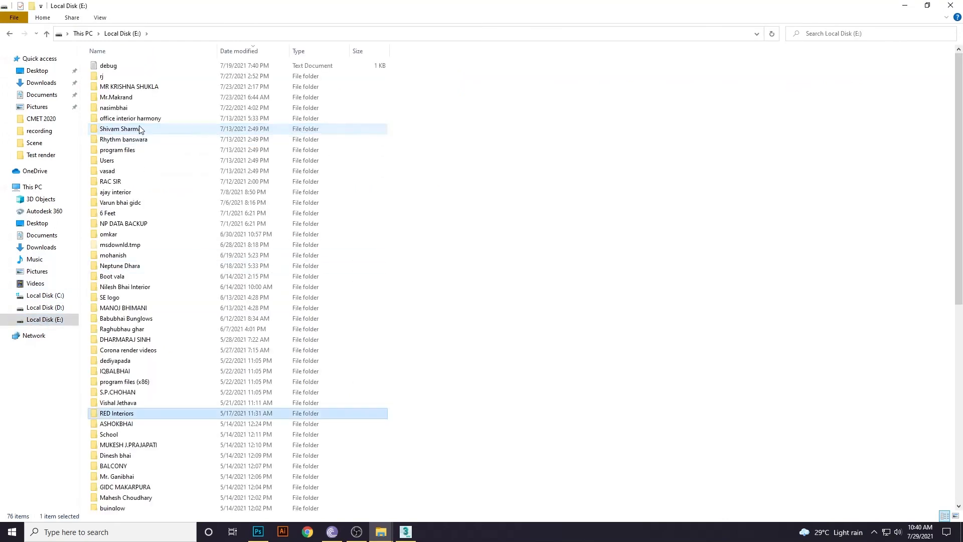
pyautogui.press('Return')
pyautogui.doubleClick(121, 109)
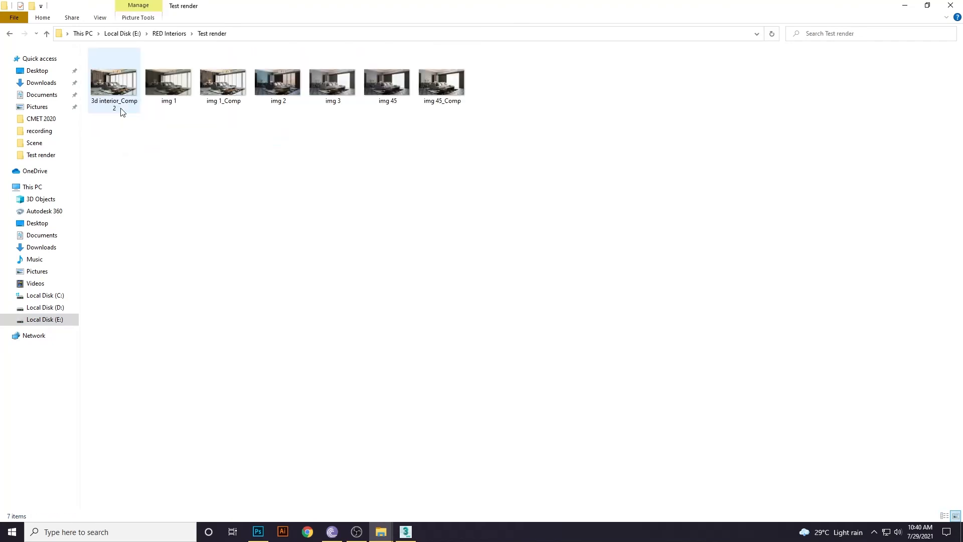
pyautogui.doubleClick(387, 98)
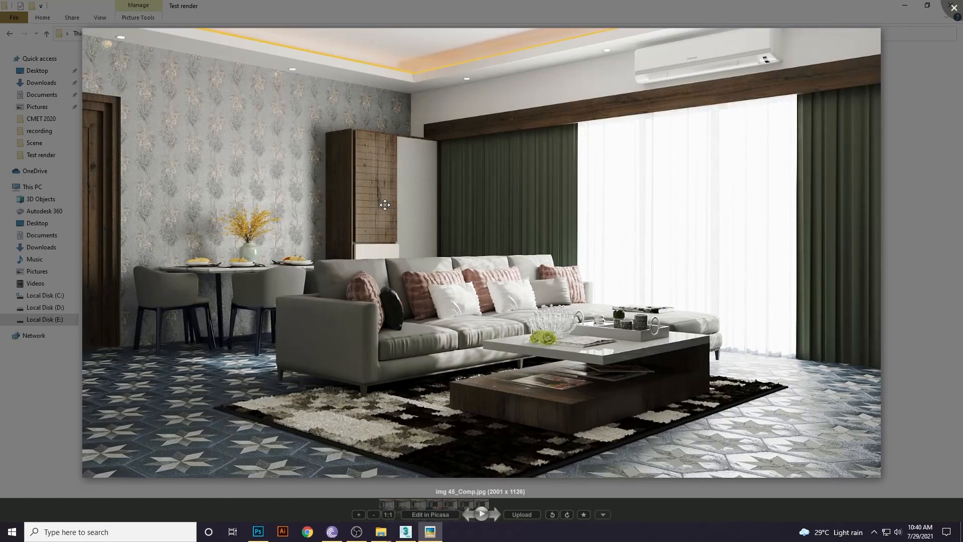
# Flip between img 45.jpg and img 45_Comp.jpg, ending on the edited img 45_Comp.
pyautogui.press('Left')
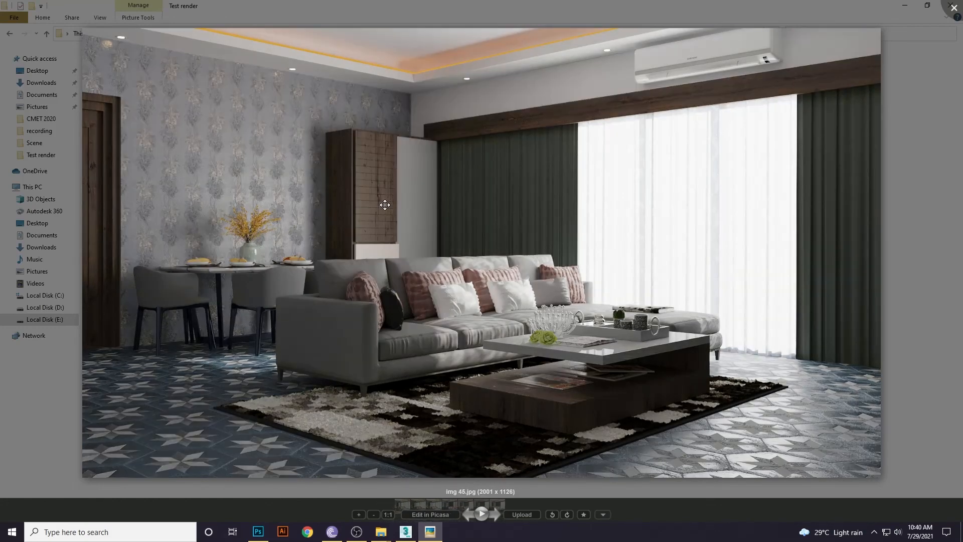
pyautogui.press('Right')
pyautogui.press('Left')
pyautogui.press('Right')
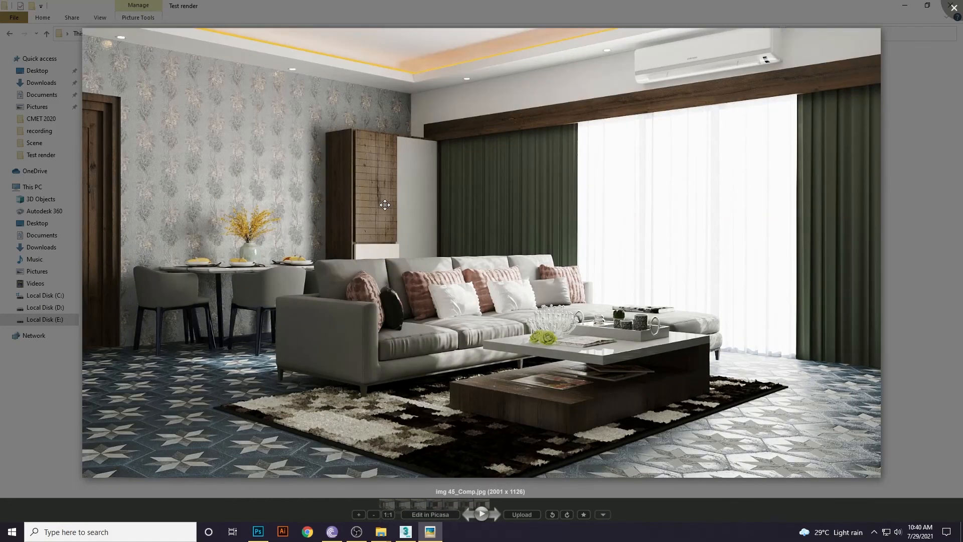